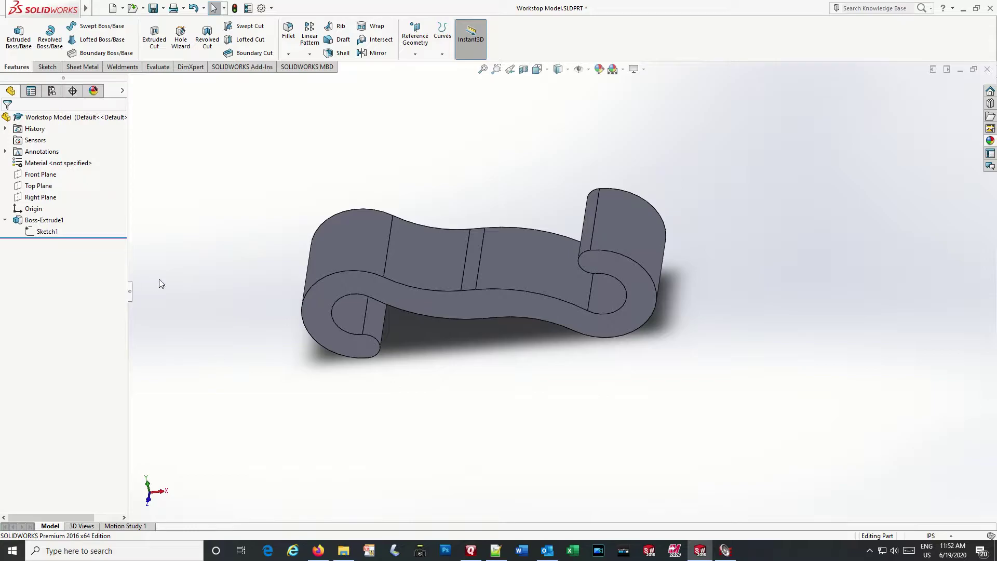
Step: Orient the view normal to the Top Plane and show the model in wireframe style with hidden lines visible
{"action": "left_click", "coordinate": [33, 189]}
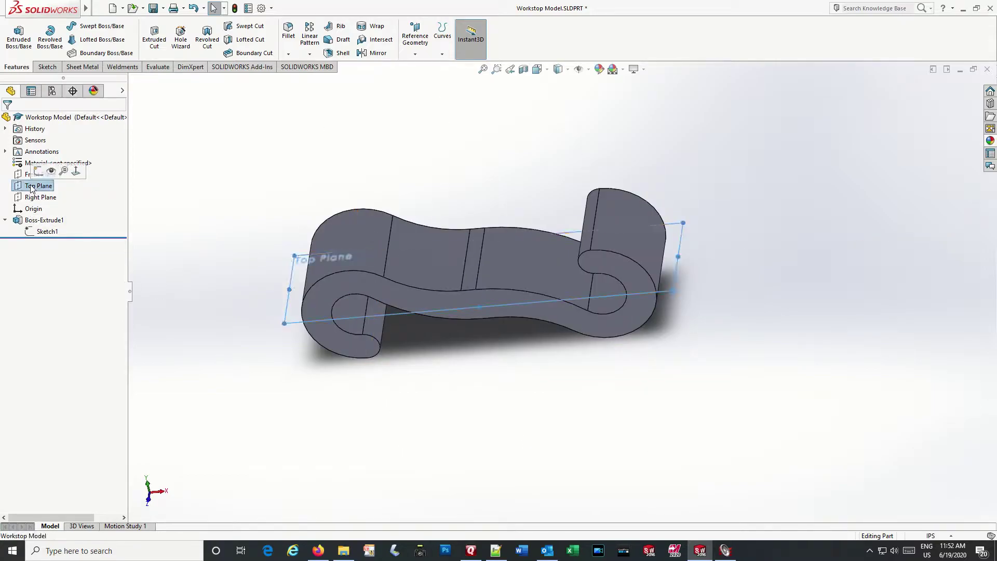
{"action": "left_click", "coordinate": [75, 171]}
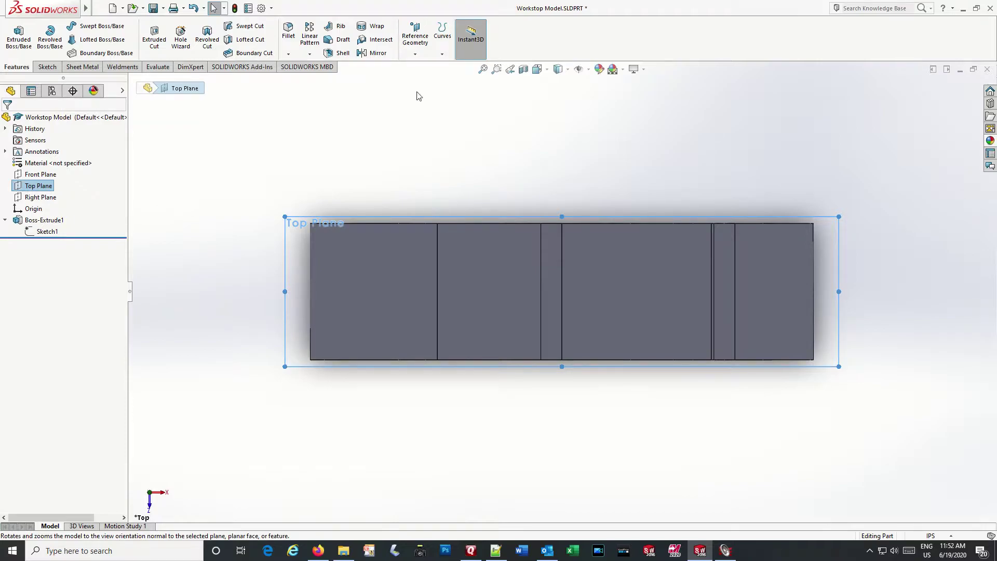
{"action": "left_click", "coordinate": [568, 71]}
{"action": "left_click", "coordinate": [560, 127]}
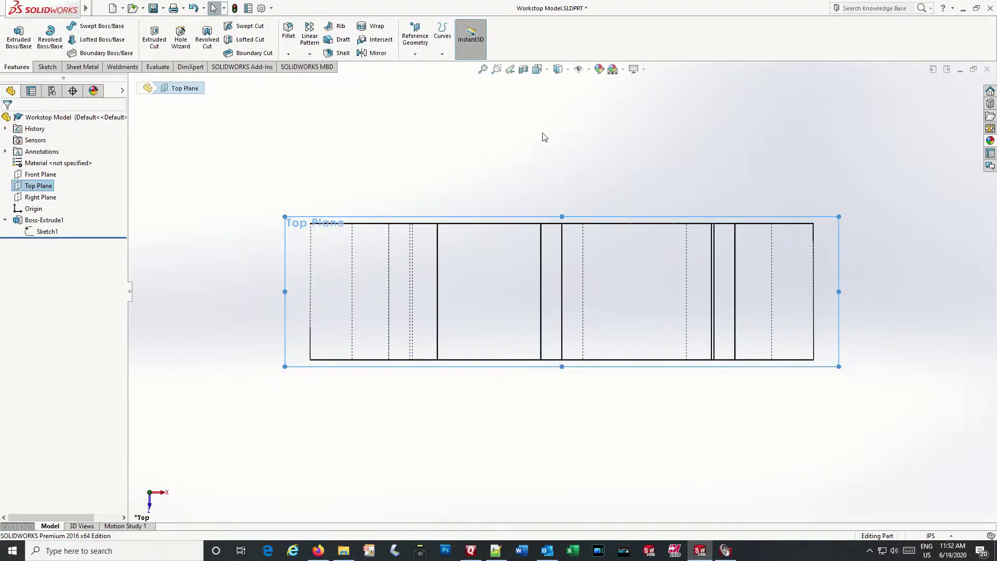
{"action": "scroll", "coordinate": [901, 248], "scroll_direction": "up", "scroll_amount": 1}
{"action": "scroll", "coordinate": [902, 251], "scroll_direction": "down", "scroll_amount": 1}
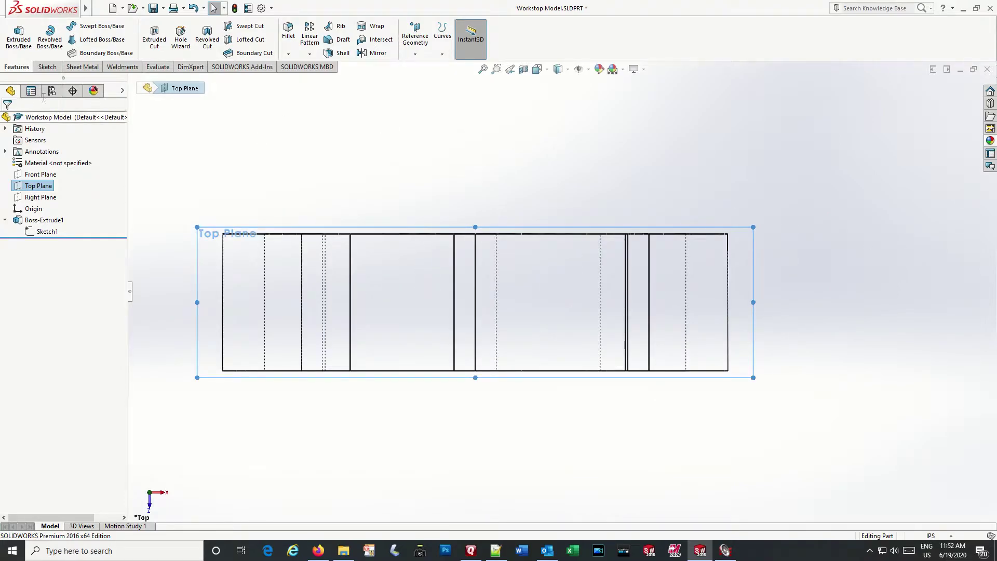
Step: Sketch a closed D-shaped profile on the Top Plane near the origin, with about 0.38 in horizontal lines and a tangent arc of about 0.21 in radius
{"action": "left_click", "coordinate": [45, 68]}
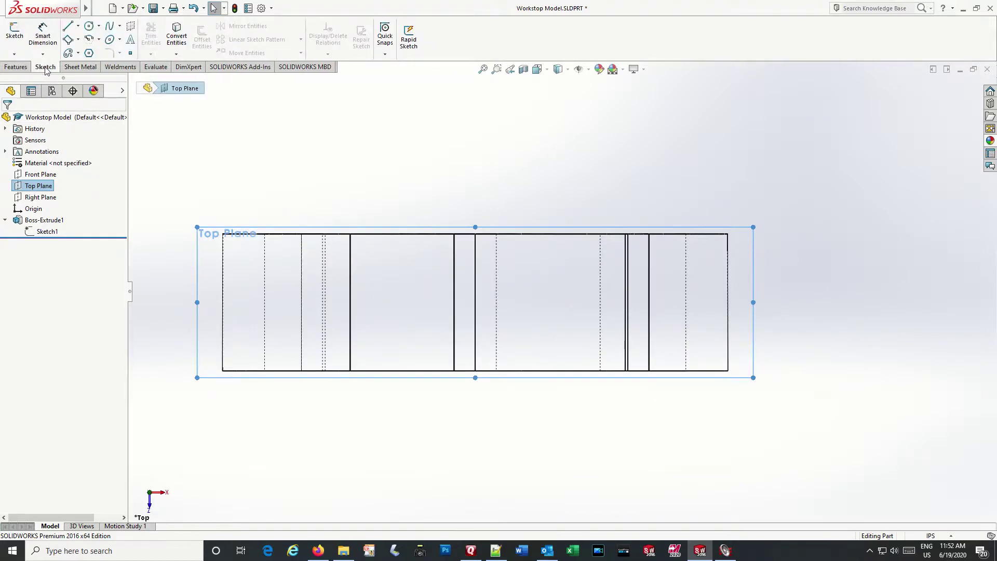
{"action": "left_click", "coordinate": [14, 34]}
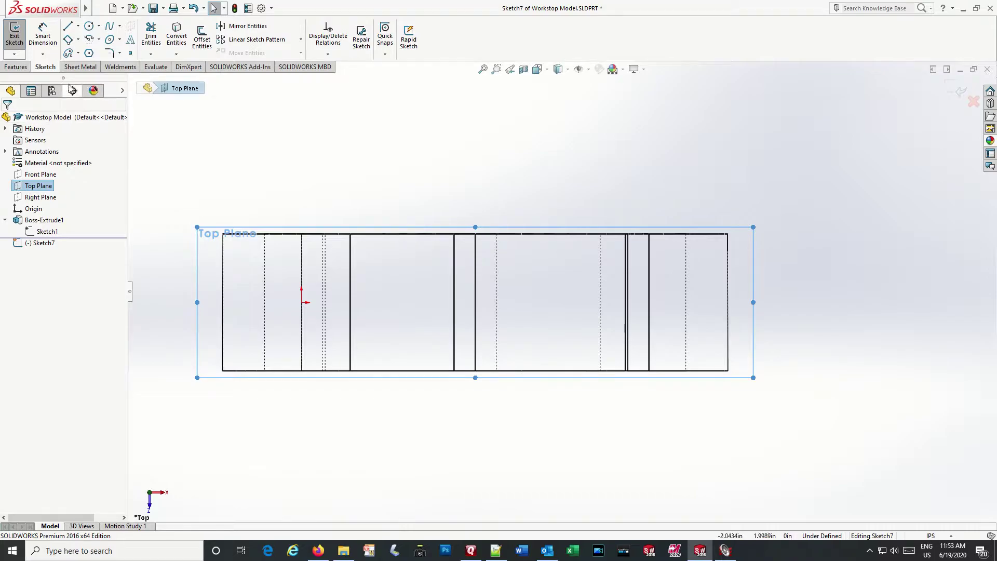
{"action": "left_click", "coordinate": [71, 30]}
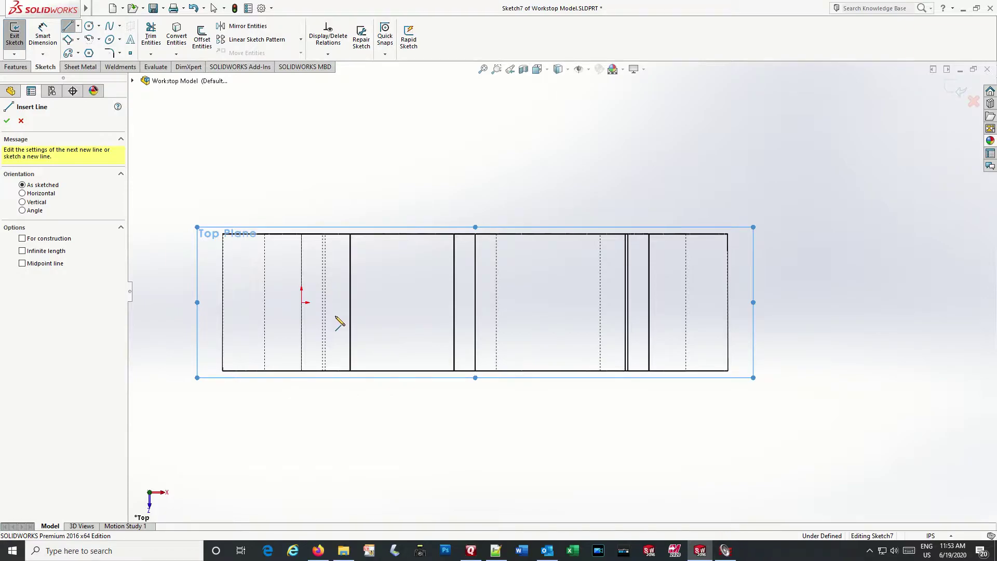
{"action": "left_click", "coordinate": [335, 285]}
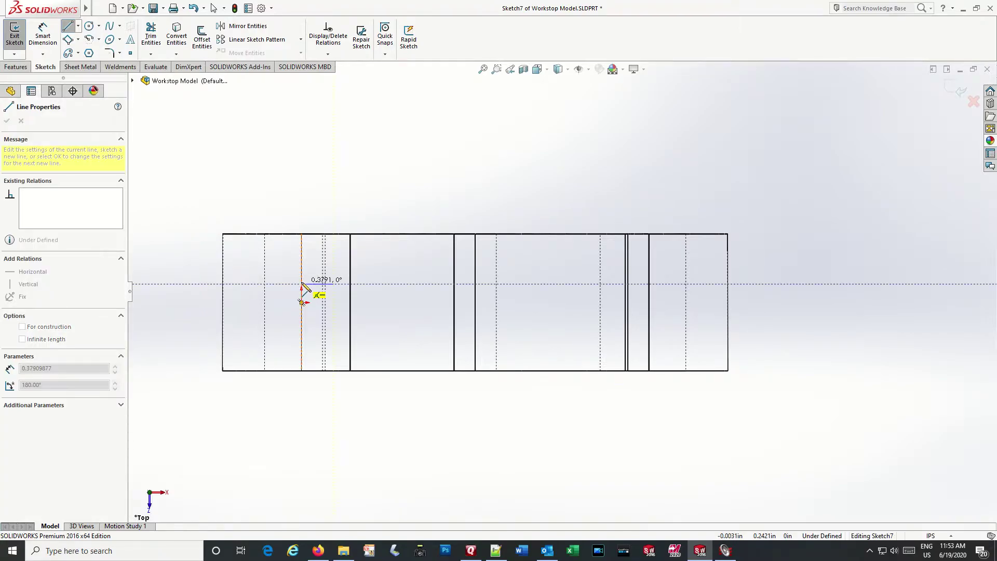
{"action": "left_click", "coordinate": [301, 285]}
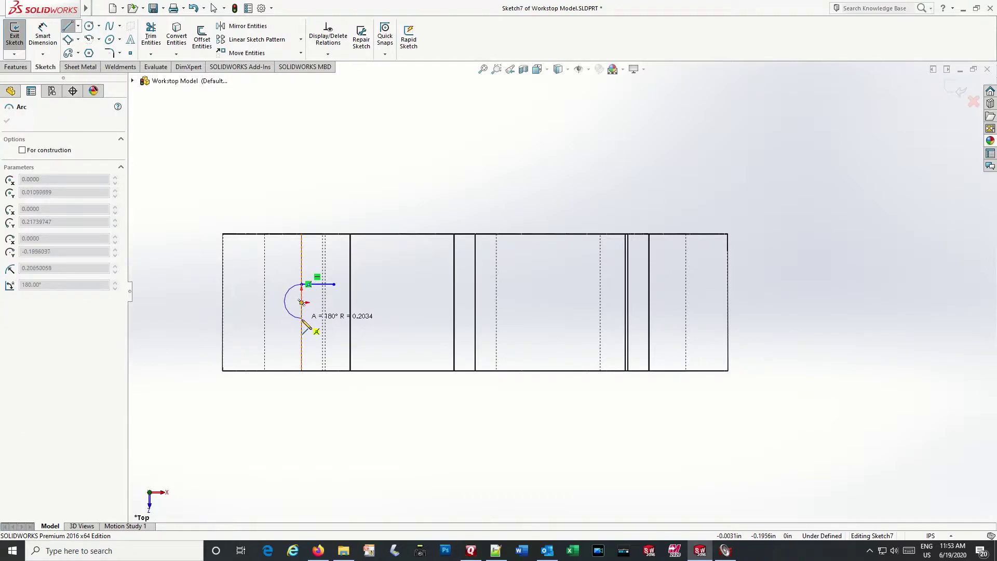
{"action": "left_click", "coordinate": [301, 319]}
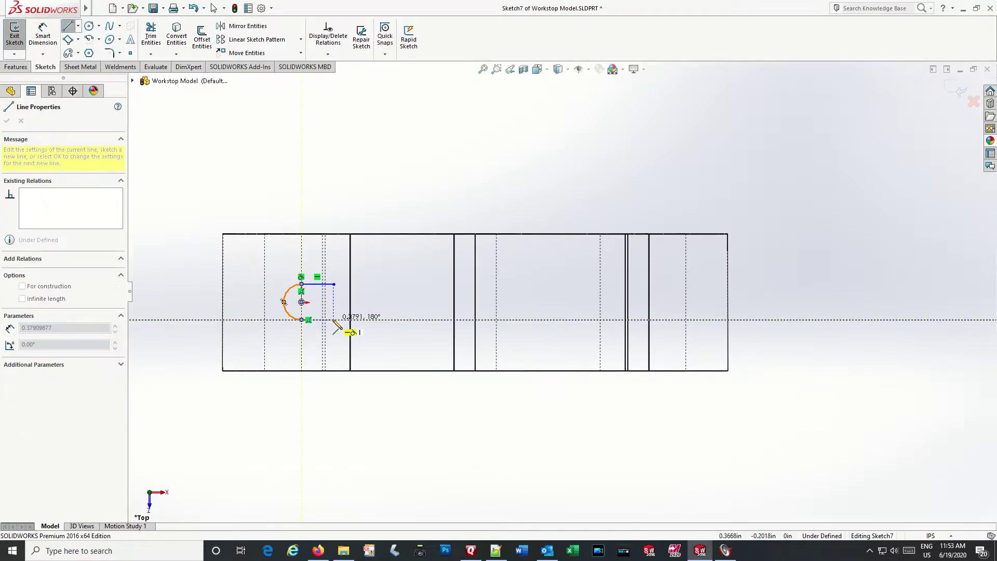
{"action": "left_click", "coordinate": [334, 320]}
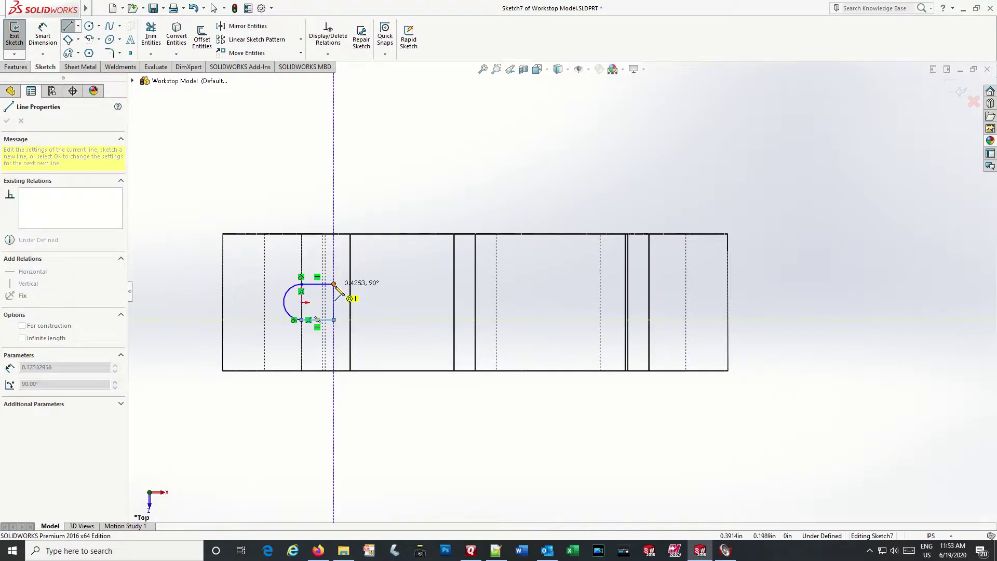
{"action": "left_click", "coordinate": [333, 285]}
{"action": "right_click", "coordinate": [379, 304]}
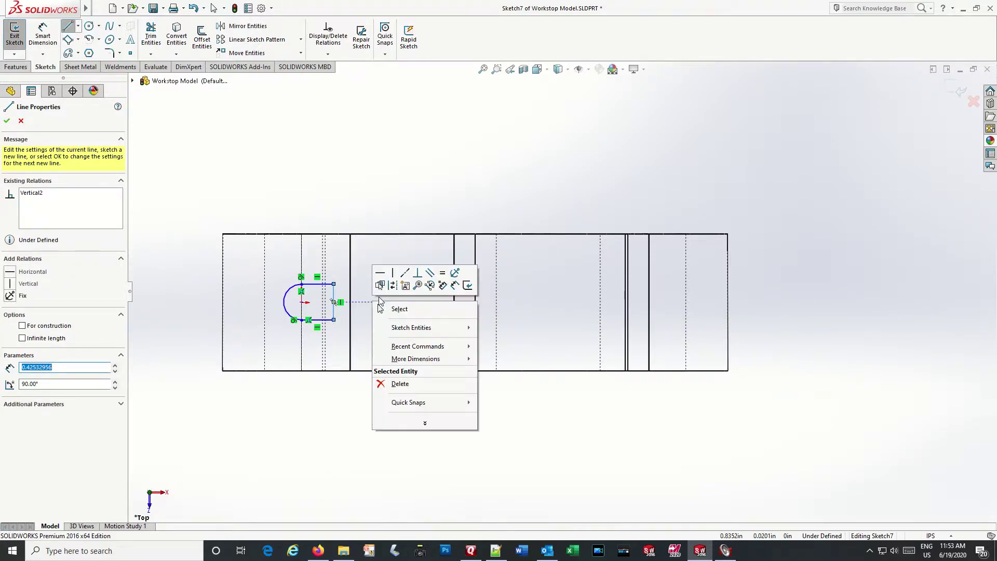
{"action": "left_click", "coordinate": [392, 307]}
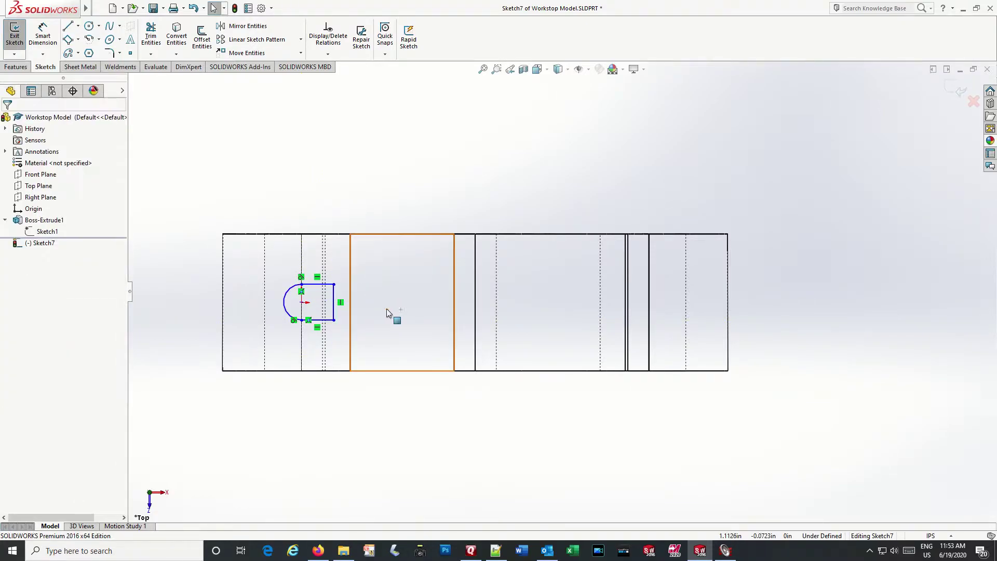
Step: Dimension the profile's arc with a radius of .39/2 in
{"action": "left_click", "coordinate": [43, 35]}
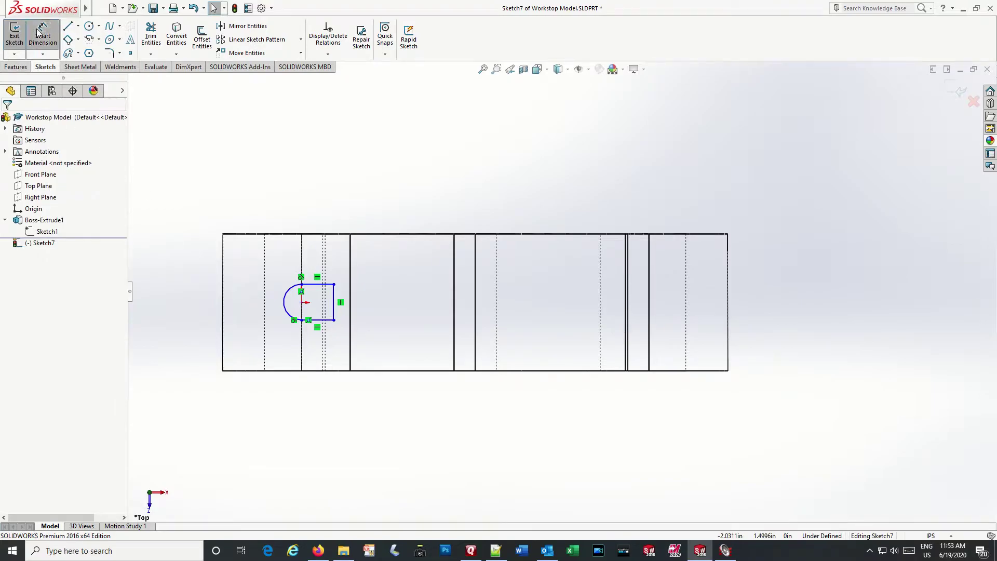
{"action": "left_click", "coordinate": [286, 296]}
{"action": "left_click", "coordinate": [255, 280]}
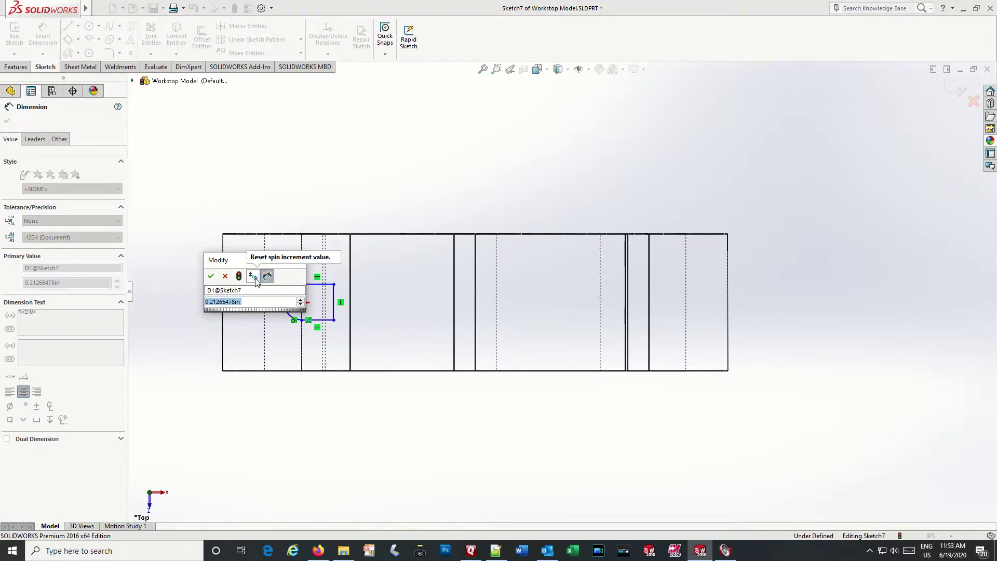
{"action": "type", "text": ".39/2"}
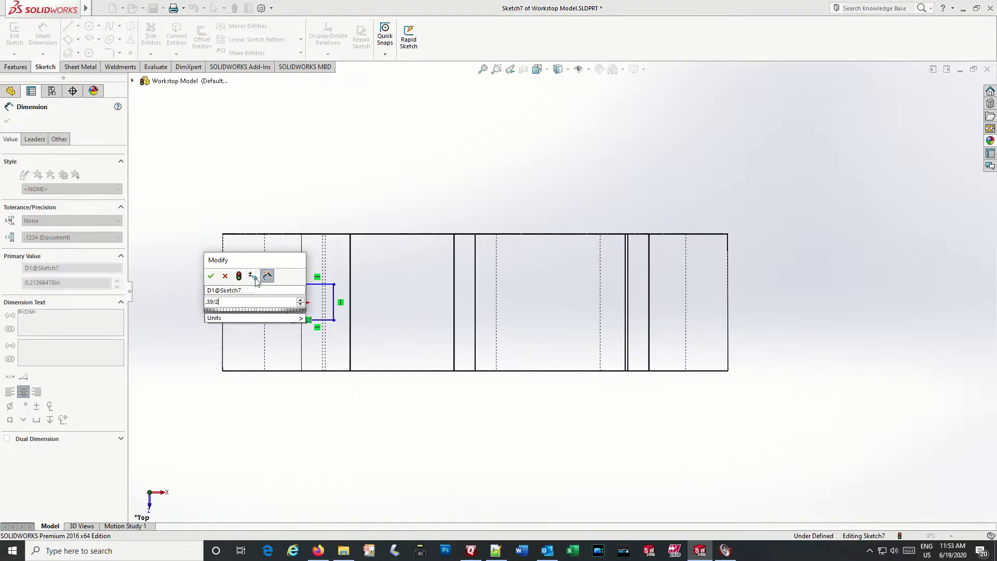
{"action": "key", "text": "Return"}
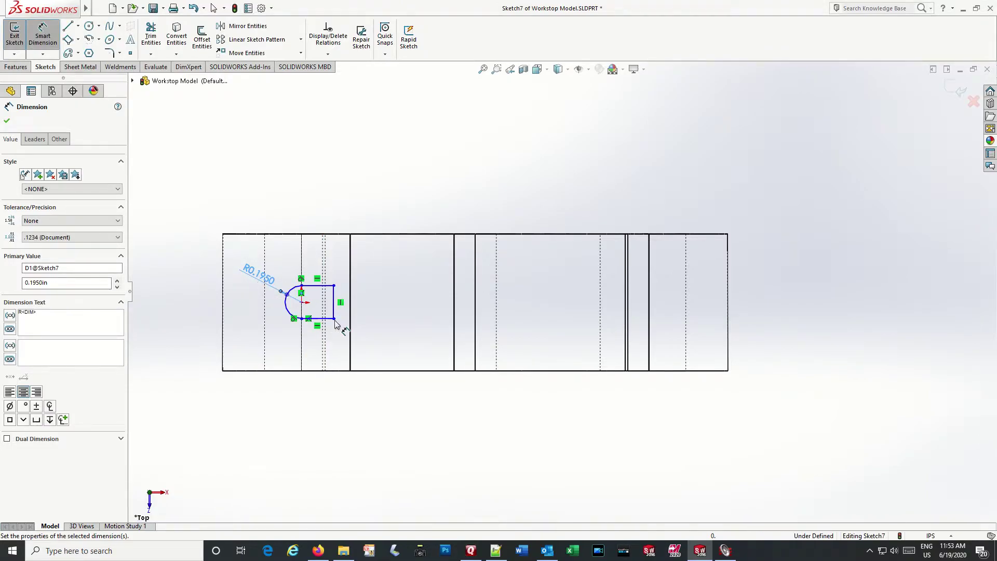
Step: Dimension the profile's upper horizontal line to 0.4 in and finish dimensioning
{"action": "left_click", "coordinate": [317, 284]}
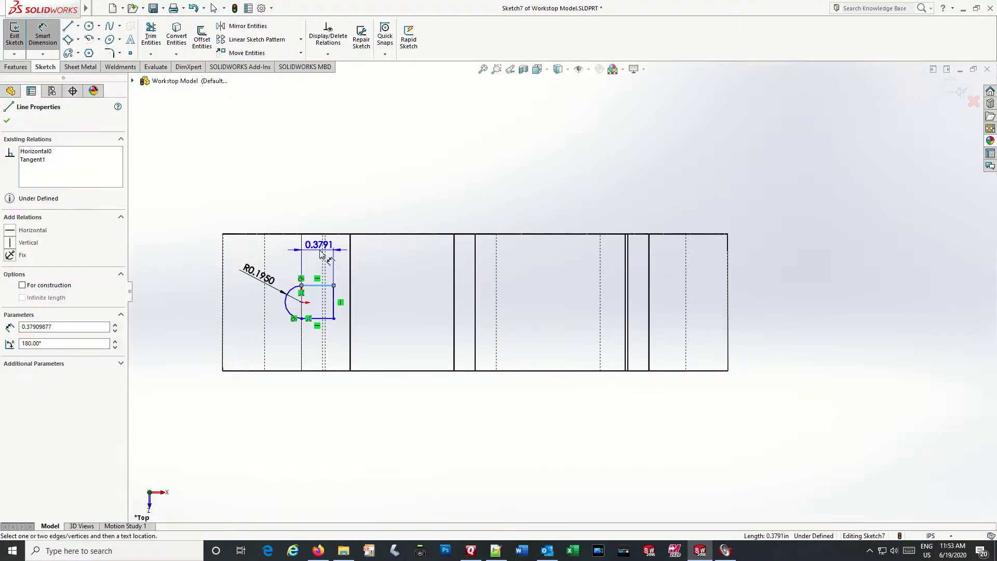
{"action": "left_click", "coordinate": [320, 252]}
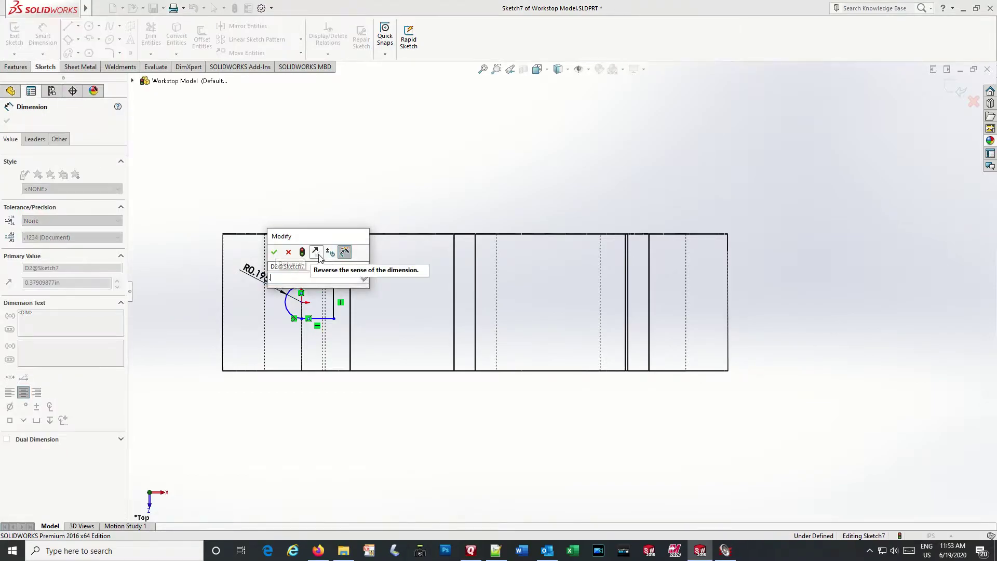
{"action": "type", "text": ".4"}
{"action": "key", "text": "Return"}
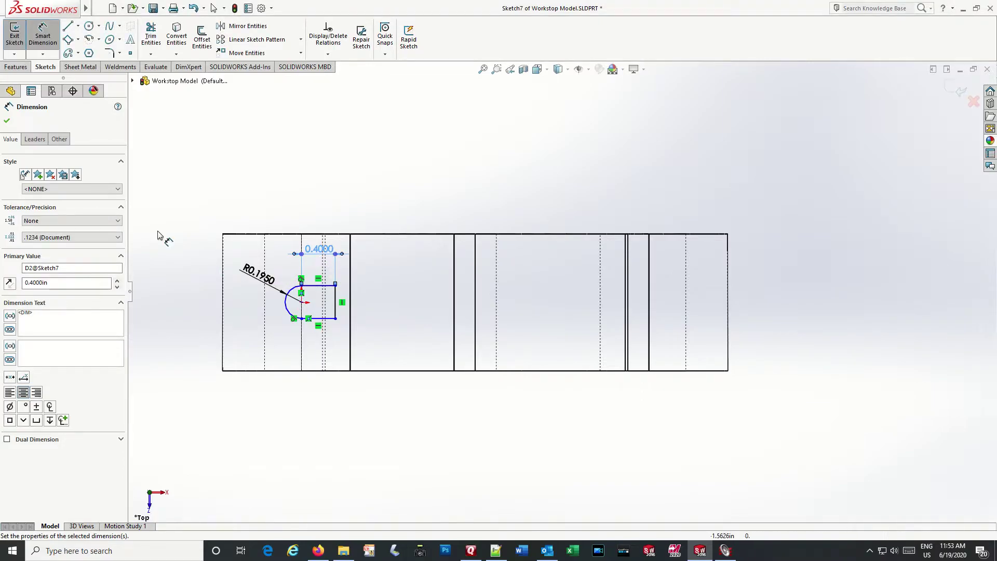
{"action": "left_click", "coordinate": [7, 120]}
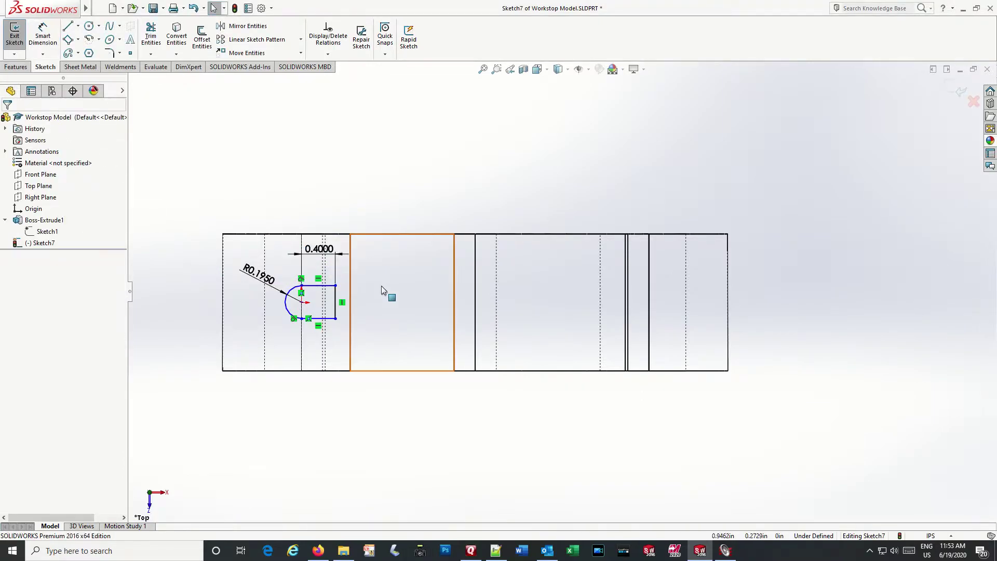
{"action": "left_click", "coordinate": [290, 314]}
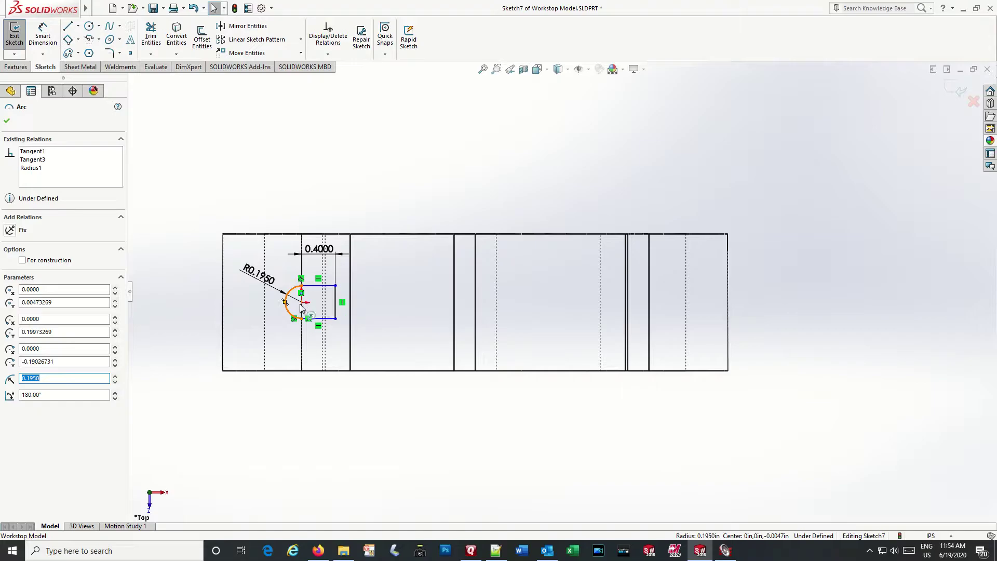
{"action": "left_click", "coordinate": [302, 302], "text": "ctrl"}
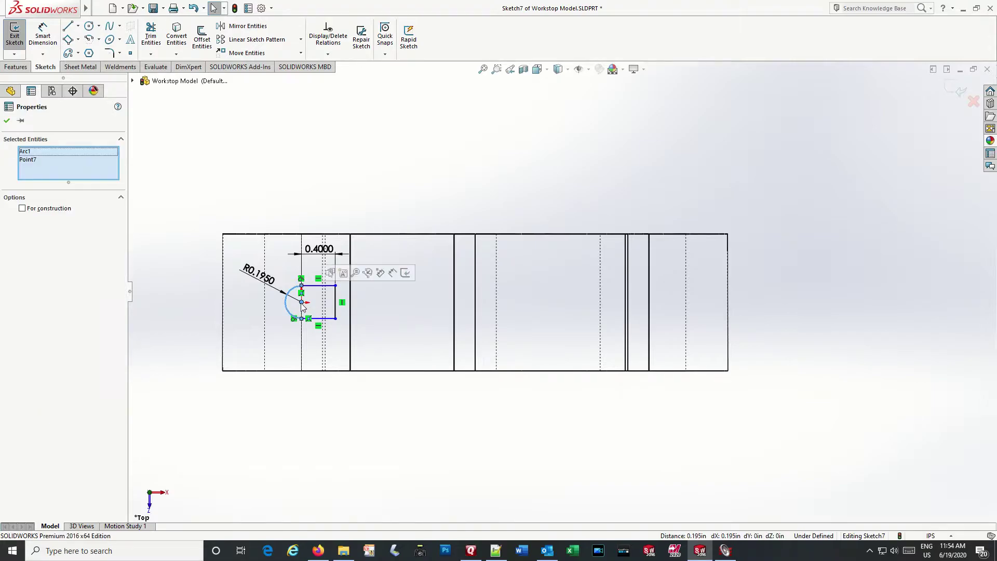
{"action": "left_click", "coordinate": [163, 194]}
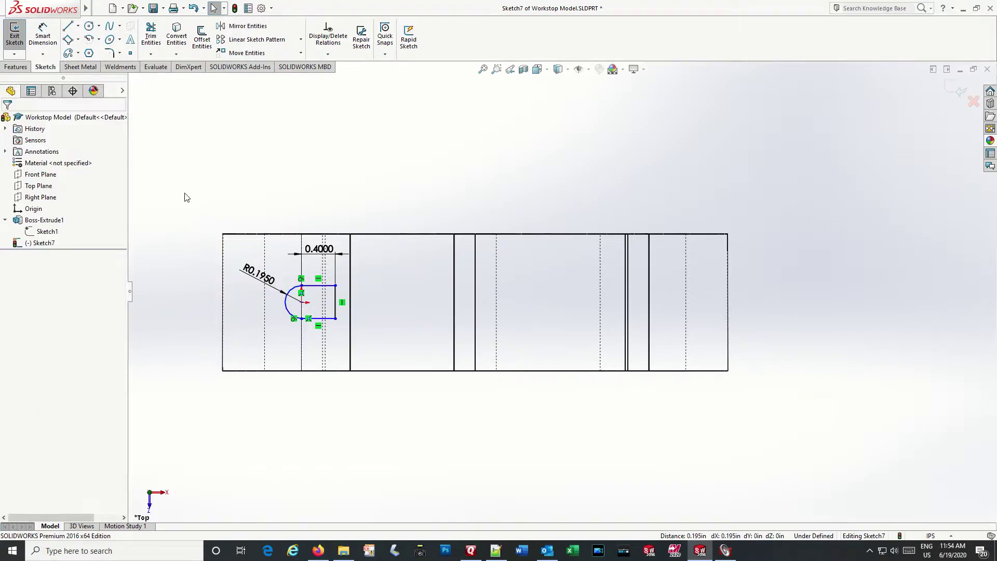
{"action": "left_click", "coordinate": [285, 298]}
{"action": "left_click_drag", "start_coordinate": [275, 289], "coordinate": [271, 319]}
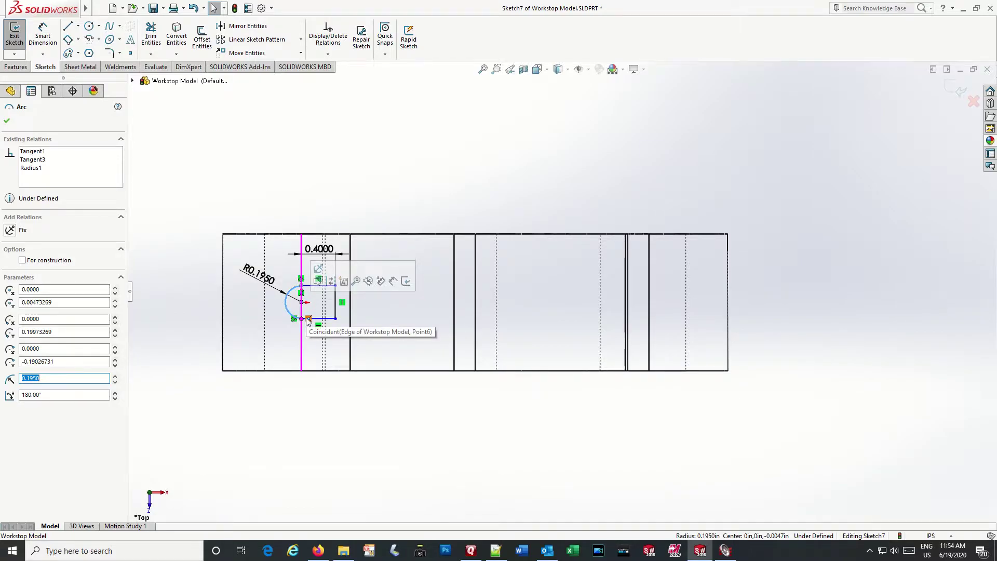
{"action": "left_click_drag", "start_coordinate": [324, 323], "coordinate": [319, 341]}
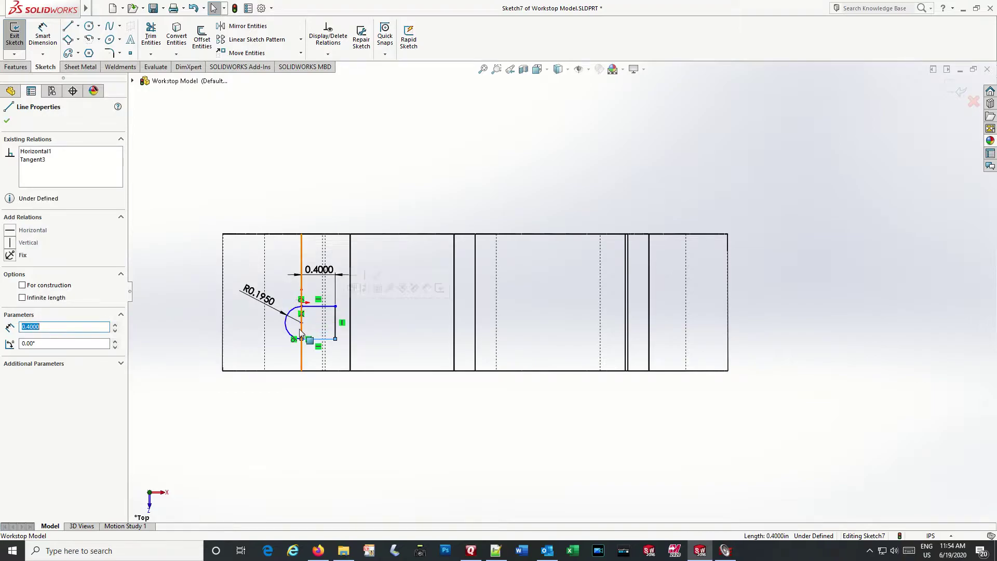
{"action": "left_click", "coordinate": [301, 322]}
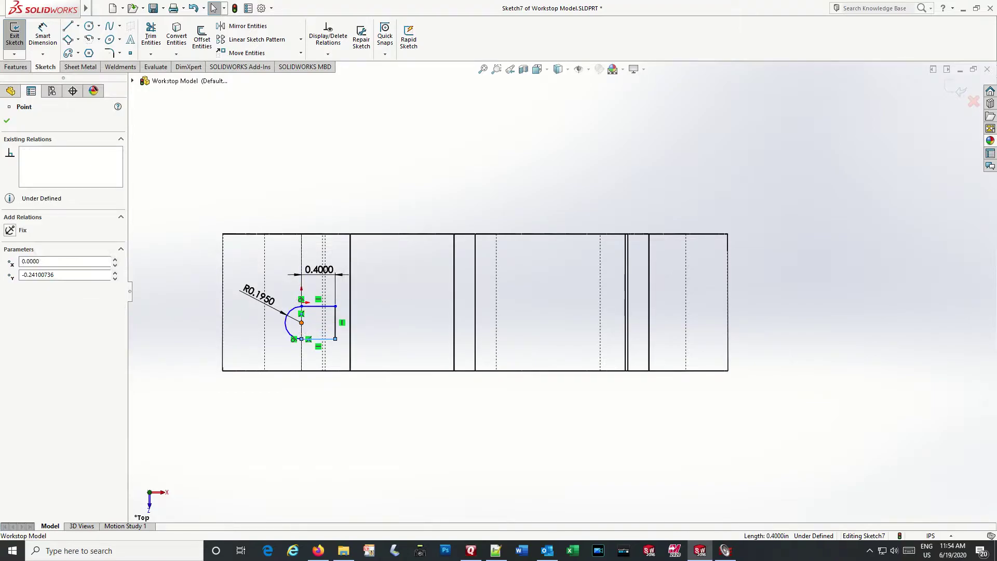
{"action": "left_click", "coordinate": [302, 307], "text": "ctrl"}
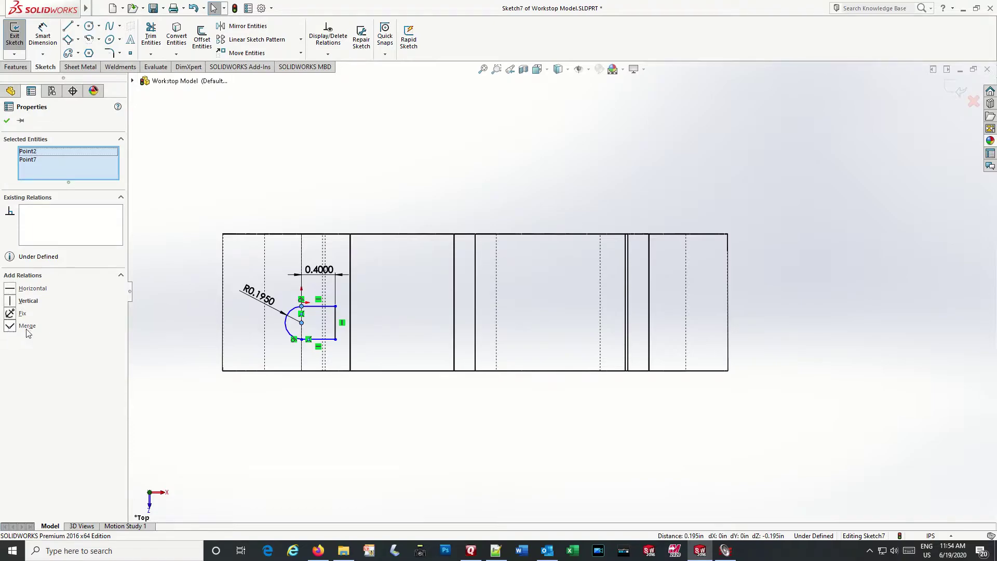
{"action": "left_click", "coordinate": [187, 261]}
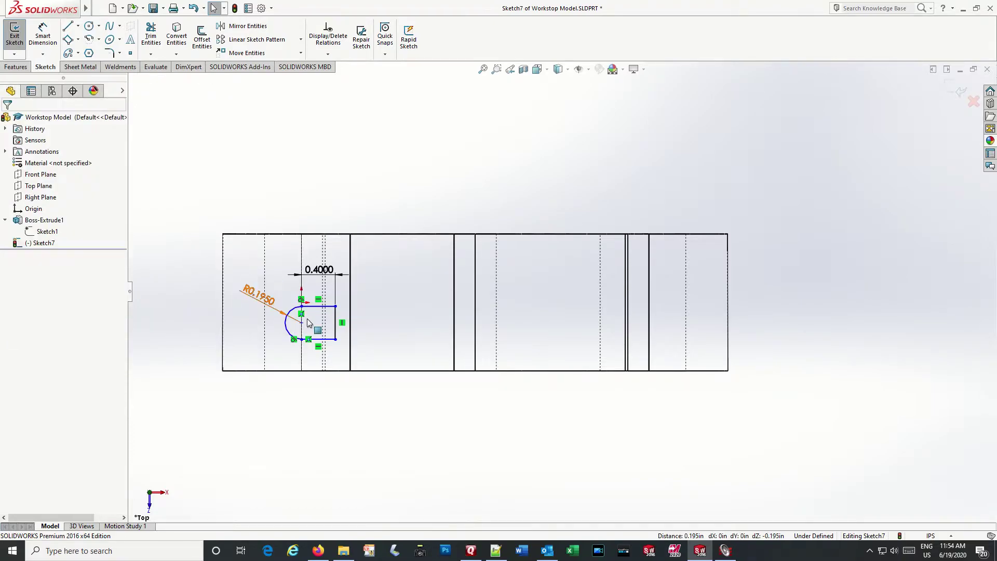
Step: Move the profile clear of the origin and make its arc's centre point coincident with the origin
{"action": "left_click_drag", "start_coordinate": [317, 310], "coordinate": [317, 326]}
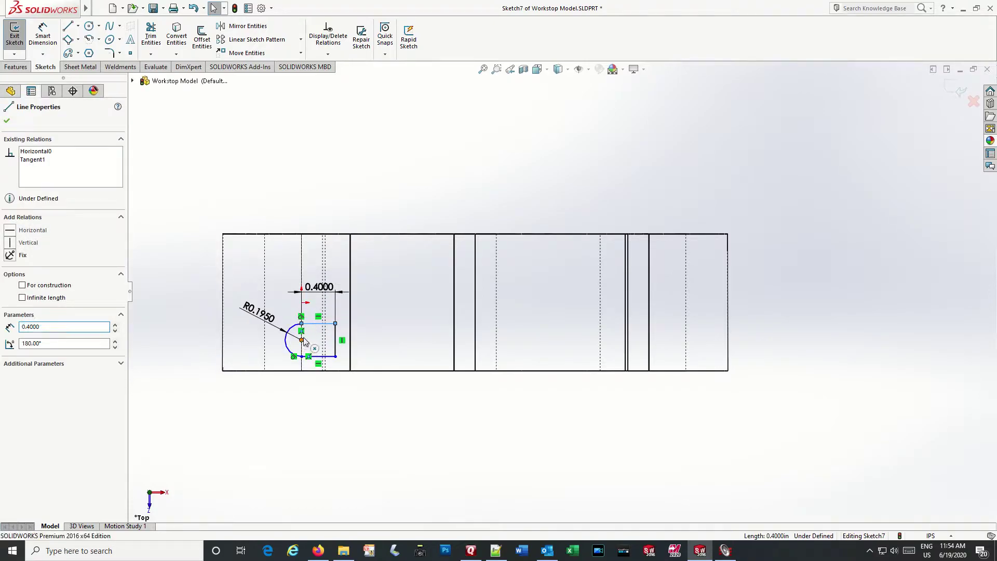
{"action": "left_click", "coordinate": [302, 340]}
{"action": "left_click", "coordinate": [301, 303], "text": "ctrl"}
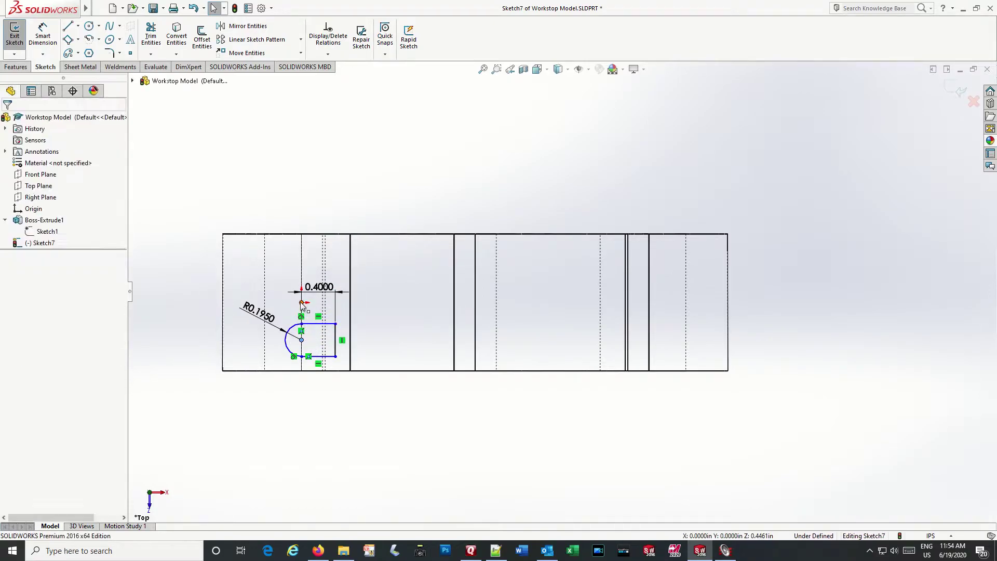
{"action": "left_click", "coordinate": [9, 314]}
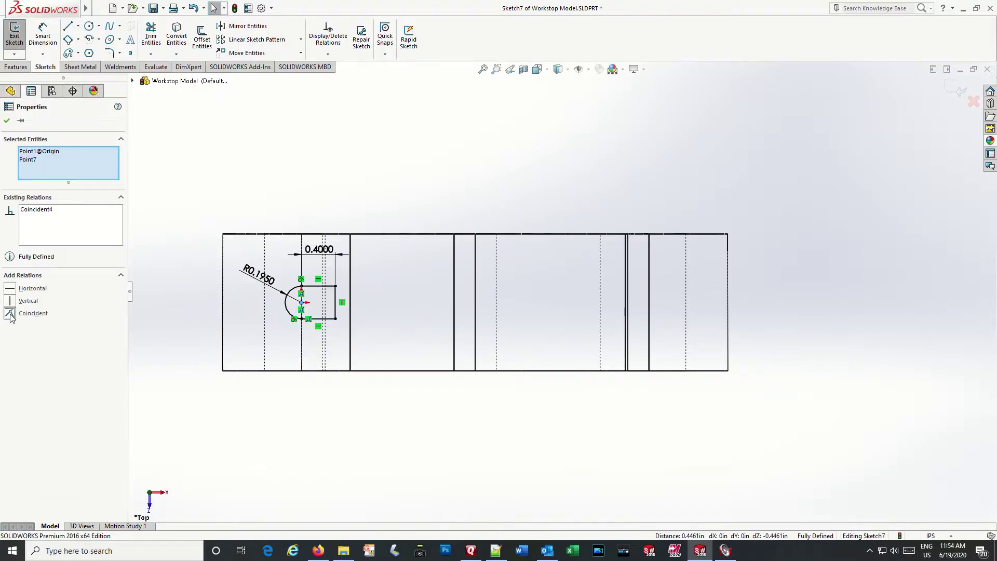
{"action": "left_click", "coordinate": [7, 121]}
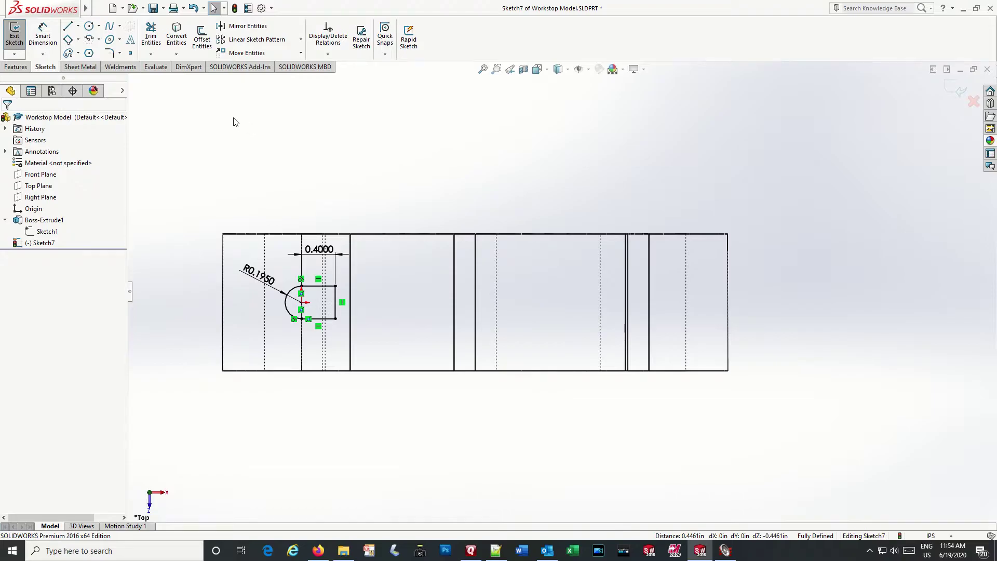
Step: Mirror the three lines and arc of the D-shaped profile, with Copy, about the right-hand straight model edge at the part's middle
{"action": "left_click", "coordinate": [242, 27]}
{"action": "mouse_move", "coordinate": [274, 268]}
{"action": "left_mouse_down"}
{"action": "mouse_move", "coordinate": [349, 341]}
{"action": "mouse_move", "coordinate": [341, 334]}
{"action": "left_mouse_up"}
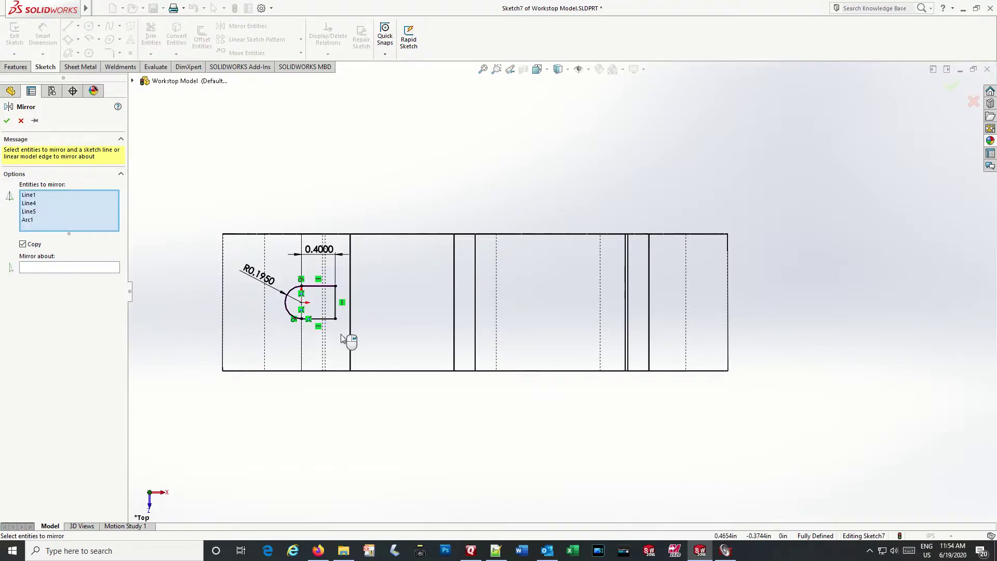
{"action": "left_click", "coordinate": [51, 269]}
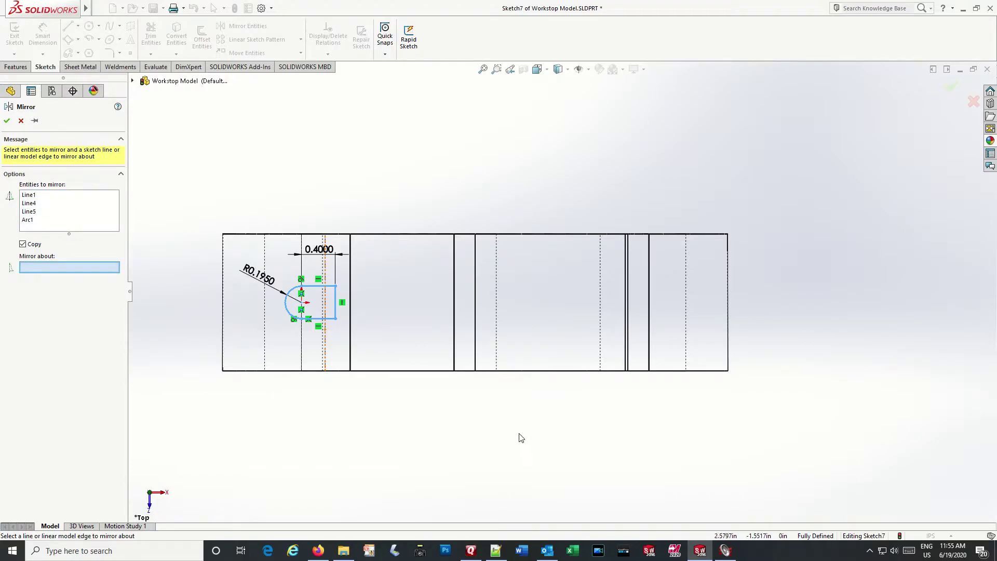
{"action": "mouse_move", "coordinate": [515, 360]}
{"action": "middle_mouse_down"}
{"action": "mouse_move", "coordinate": [507, 400]}
{"action": "mouse_move", "coordinate": [500, 312]}
{"action": "middle_mouse_up"}
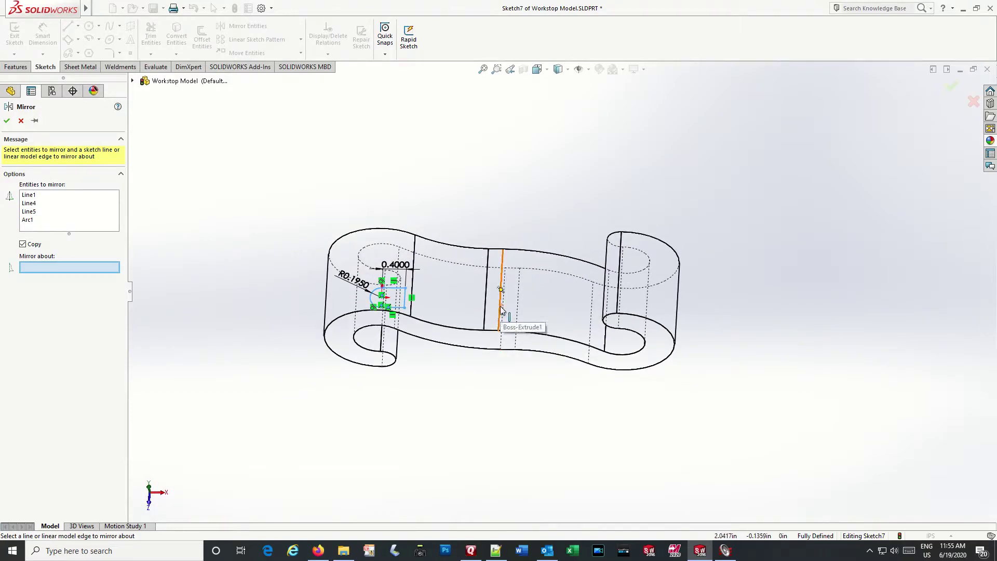
{"action": "left_click", "coordinate": [501, 310]}
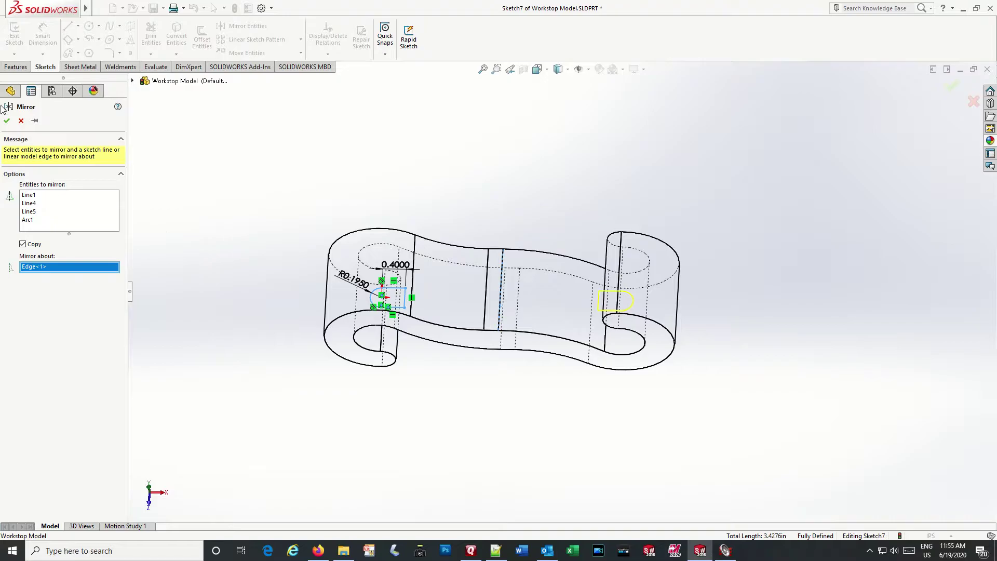
{"action": "left_click", "coordinate": [6, 120]}
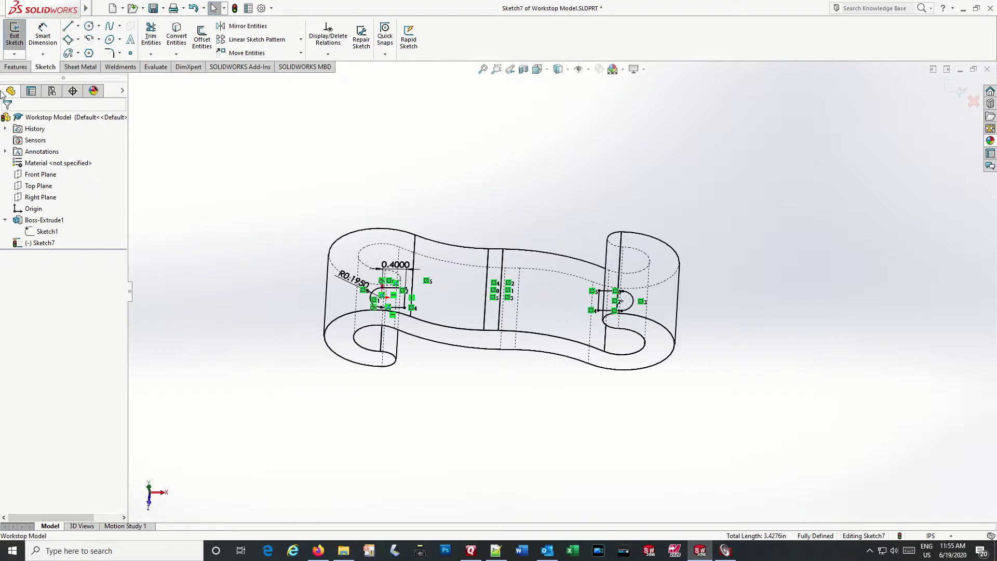
Step: Start an extruded cut of the sketch from the Sketch Plane, limited to the D-shaped contour at the origin
{"action": "left_click", "coordinate": [16, 67]}
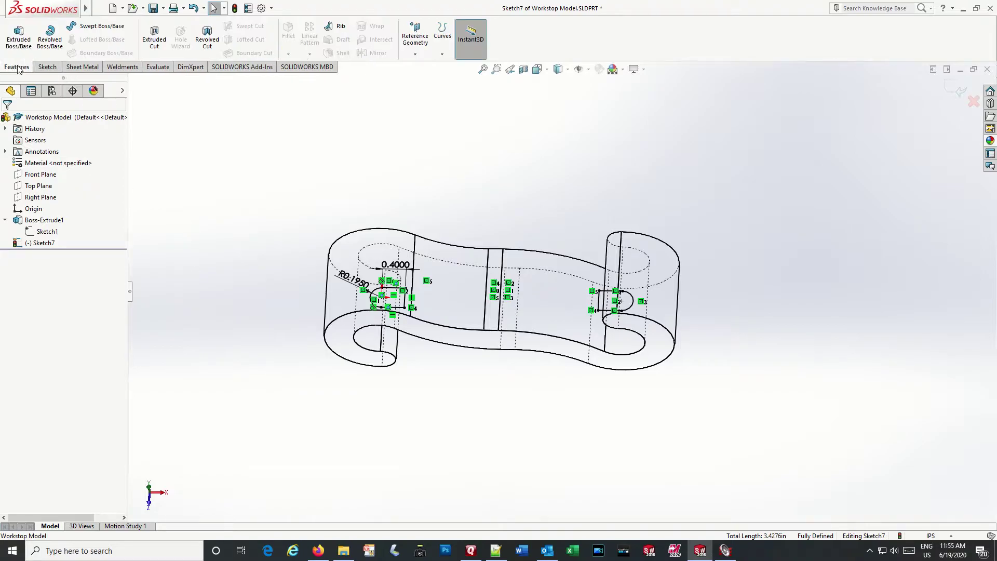
{"action": "left_click", "coordinate": [155, 37]}
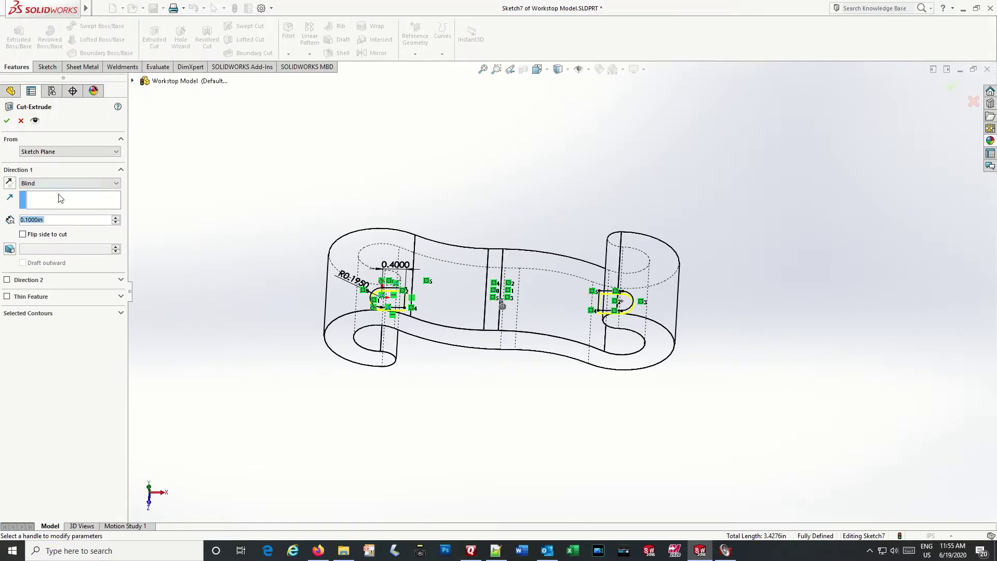
{"action": "left_click", "coordinate": [63, 152]}
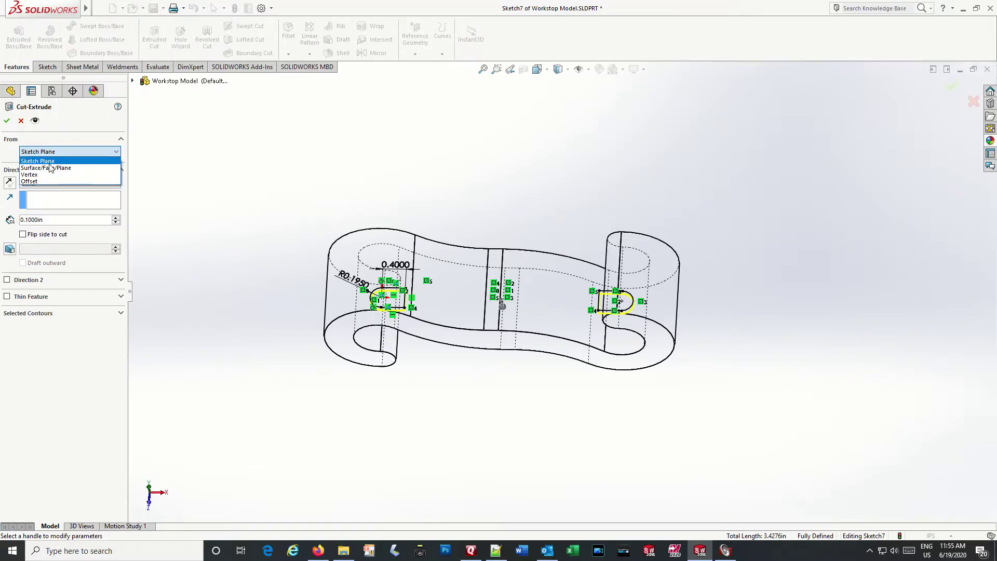
{"action": "left_click", "coordinate": [47, 161]}
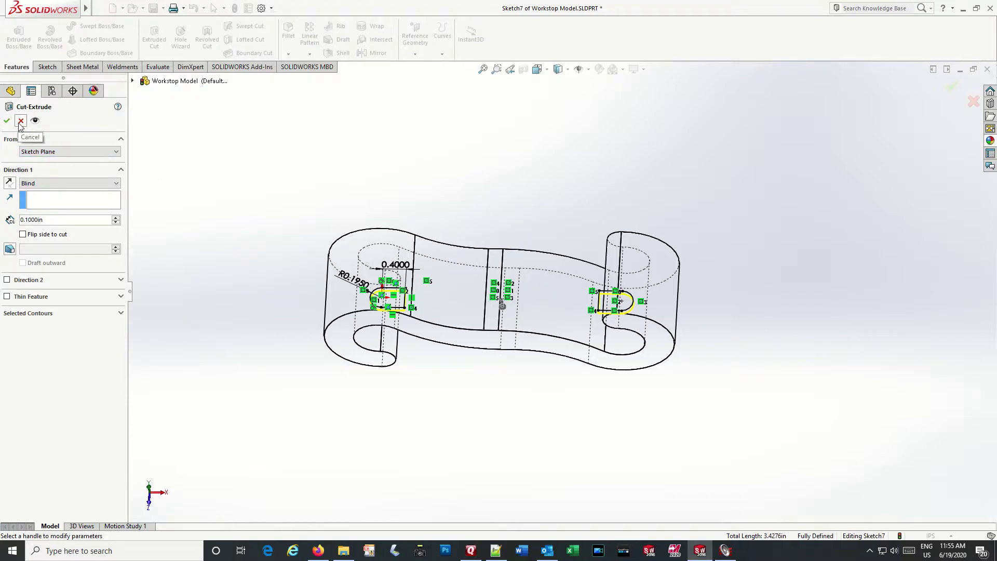
{"action": "left_click", "coordinate": [41, 314]}
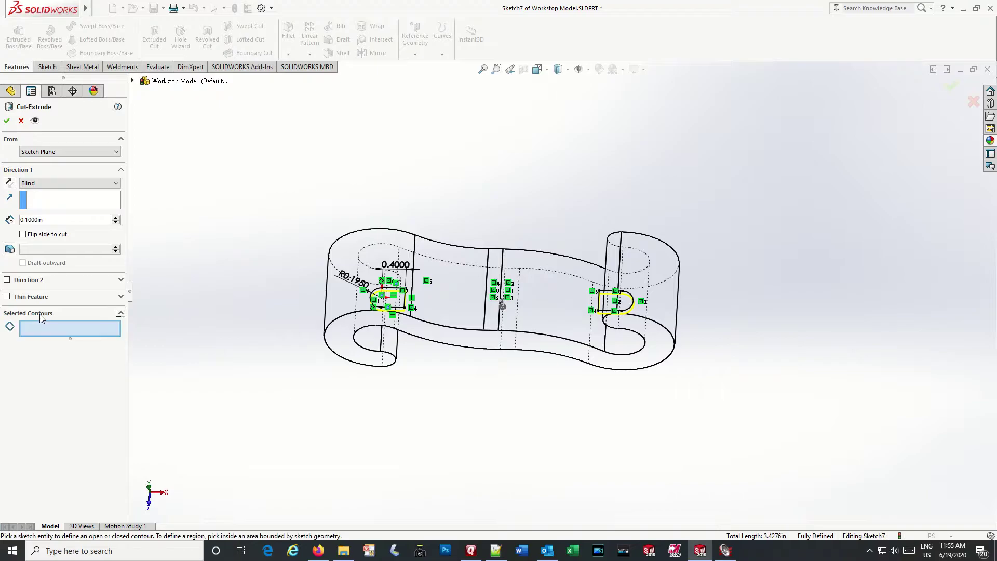
{"action": "left_click", "coordinate": [393, 293]}
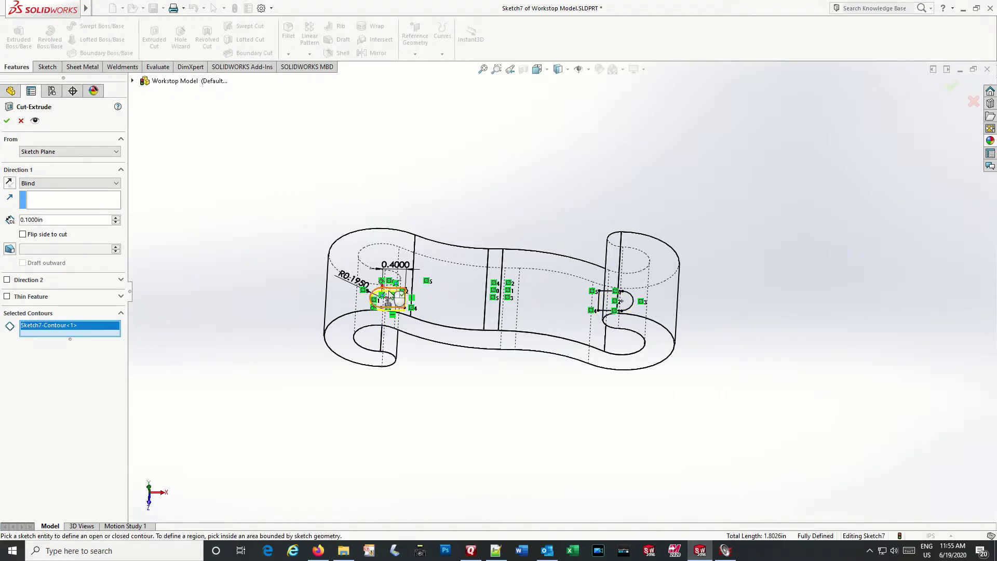
Step: End the cut Up To Surface at the outer curved face of the hook around the origin and create it
{"action": "left_click", "coordinate": [58, 183]}
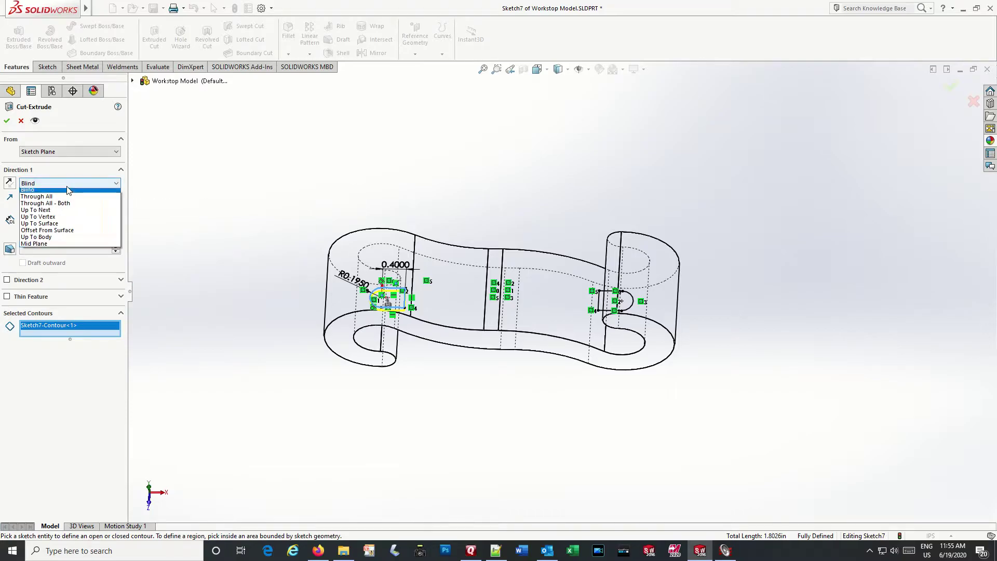
{"action": "left_click", "coordinate": [57, 226]}
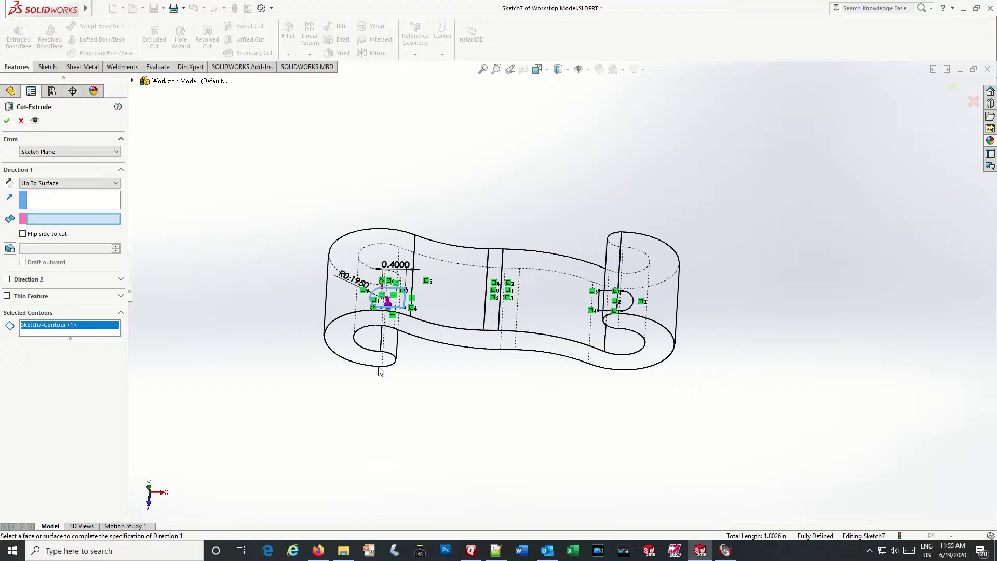
{"action": "middle_click_drag", "start_coordinate": [381, 406], "coordinate": [427, 313]}
{"action": "left_click", "coordinate": [457, 326]}
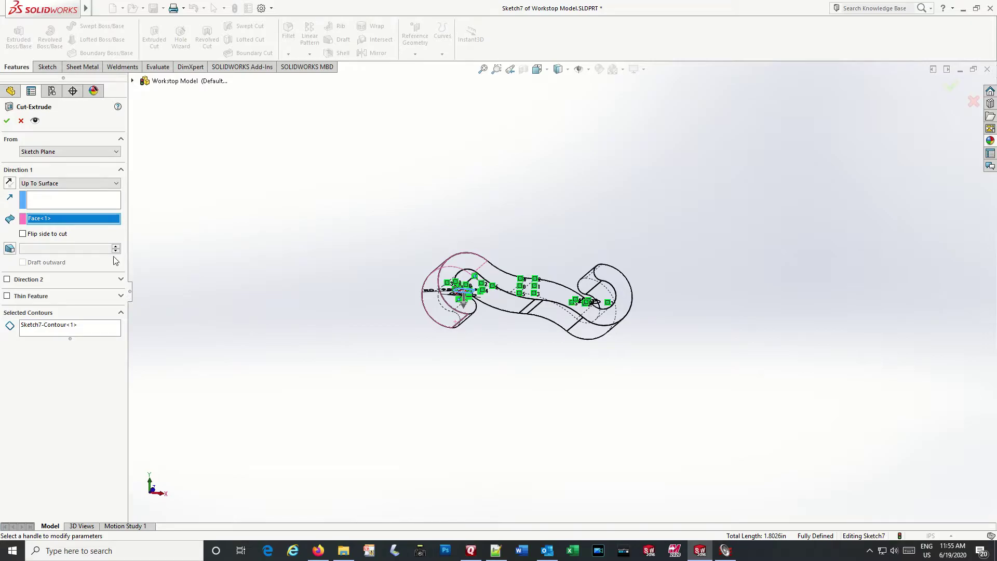
{"action": "left_click", "coordinate": [6, 123]}
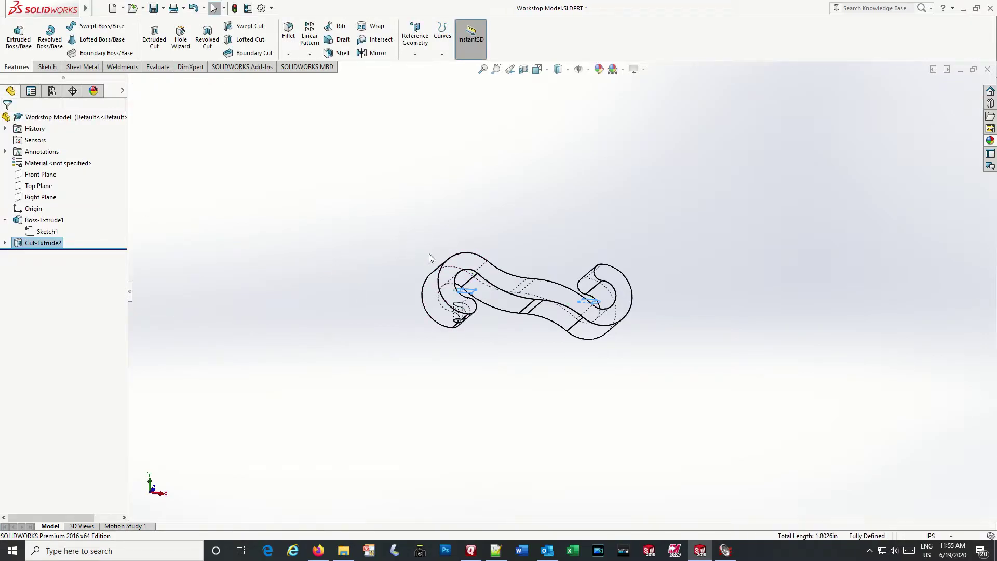
Step: Display the model shaded with edges and frame both hooks with the two sketch profiles
{"action": "left_click", "coordinate": [546, 73]}
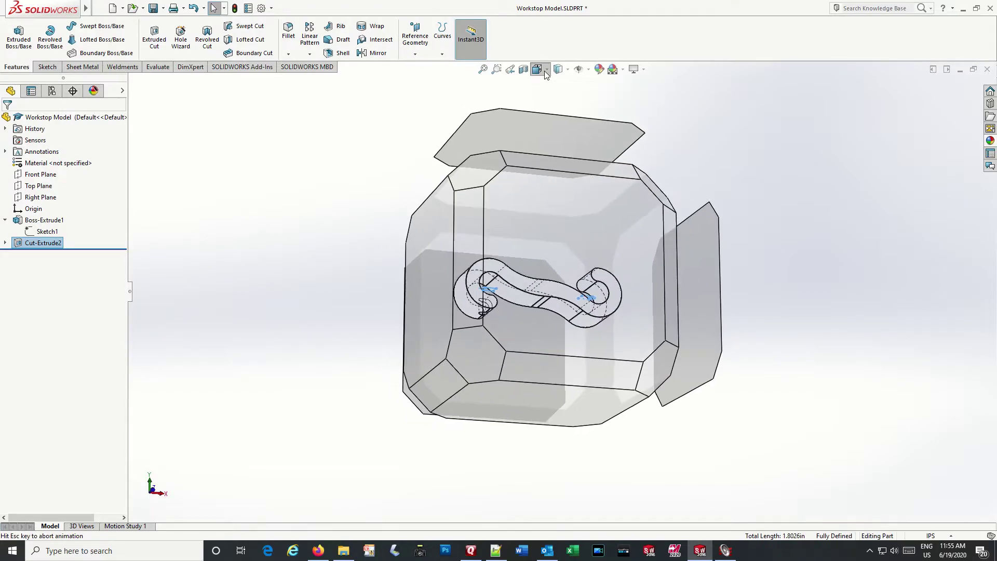
{"action": "left_click", "coordinate": [556, 73]}
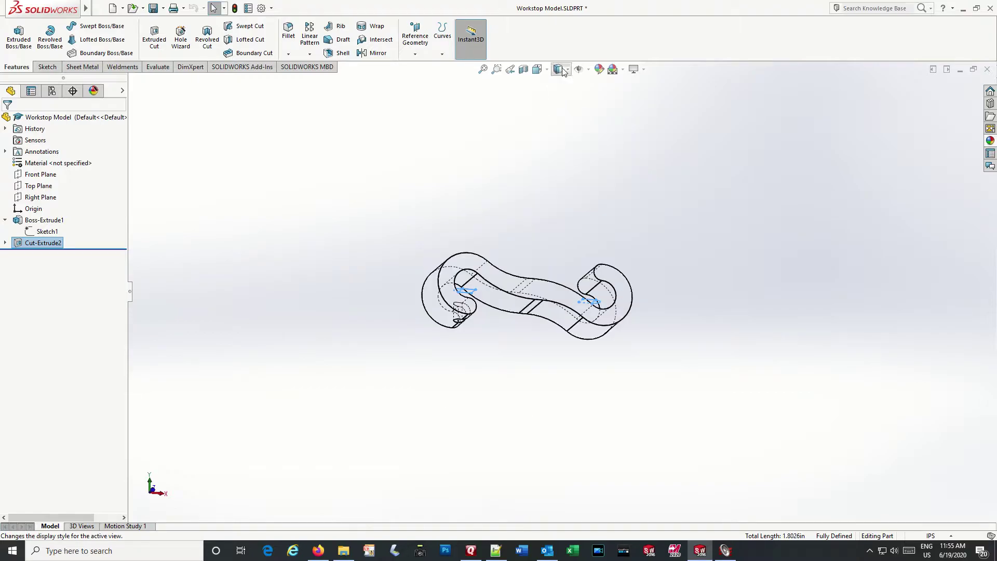
{"action": "left_click", "coordinate": [561, 71]}
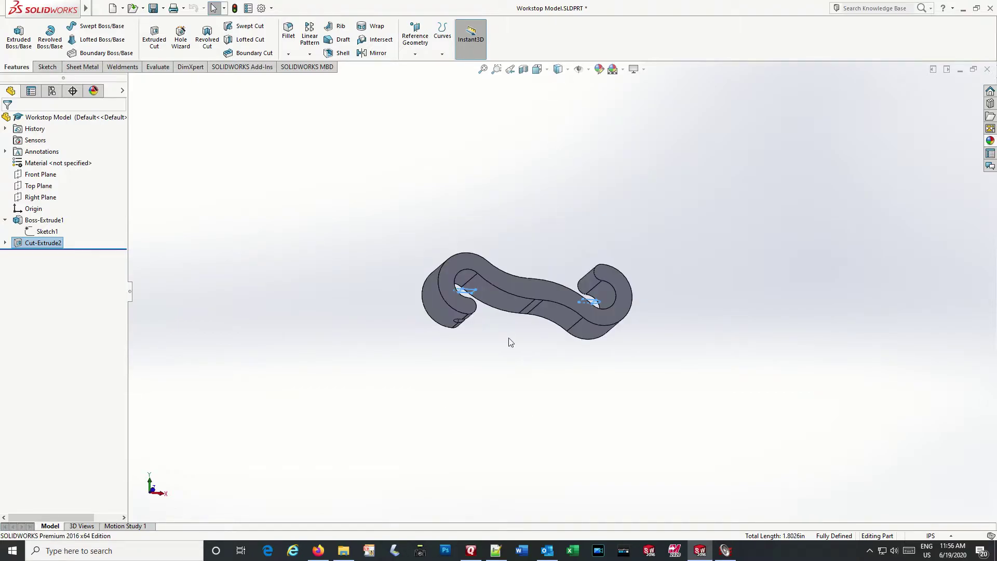
{"action": "scroll", "coordinate": [502, 319], "scroll_direction": "up", "scroll_amount": 3}
{"action": "scroll", "coordinate": [519, 298], "scroll_direction": "down", "scroll_amount": 10}
{"action": "middle_click_drag", "start_coordinate": [535, 414], "coordinate": [567, 436]}
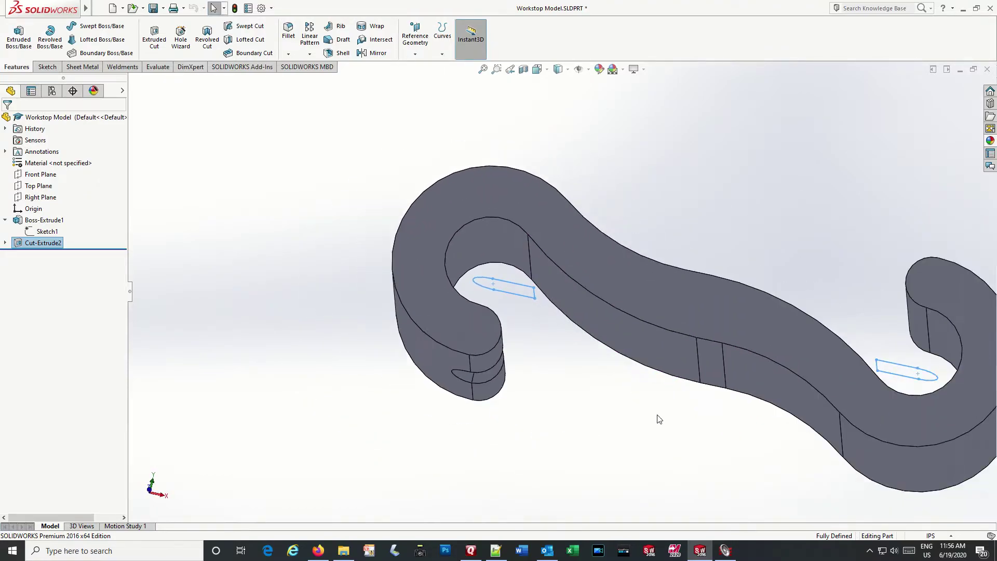
{"action": "middle_click_drag", "start_coordinate": [659, 419], "coordinate": [661, 390], "text": "ctrl"}
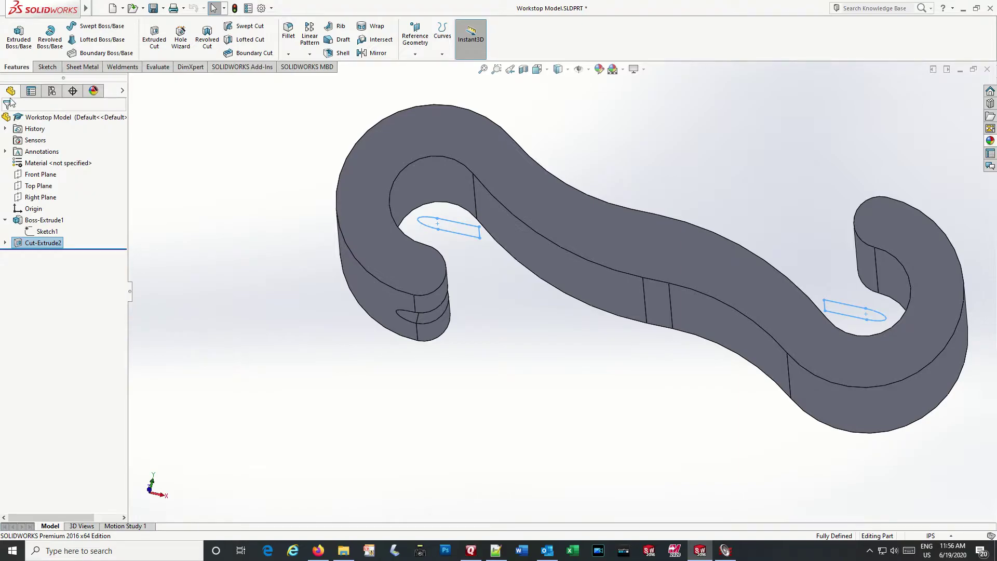
Step: Start a second extruded cut from Sketch7, replacing the whole-sketch contour selection with only the mirrored D-shaped region
{"action": "left_click", "coordinate": [154, 35]}
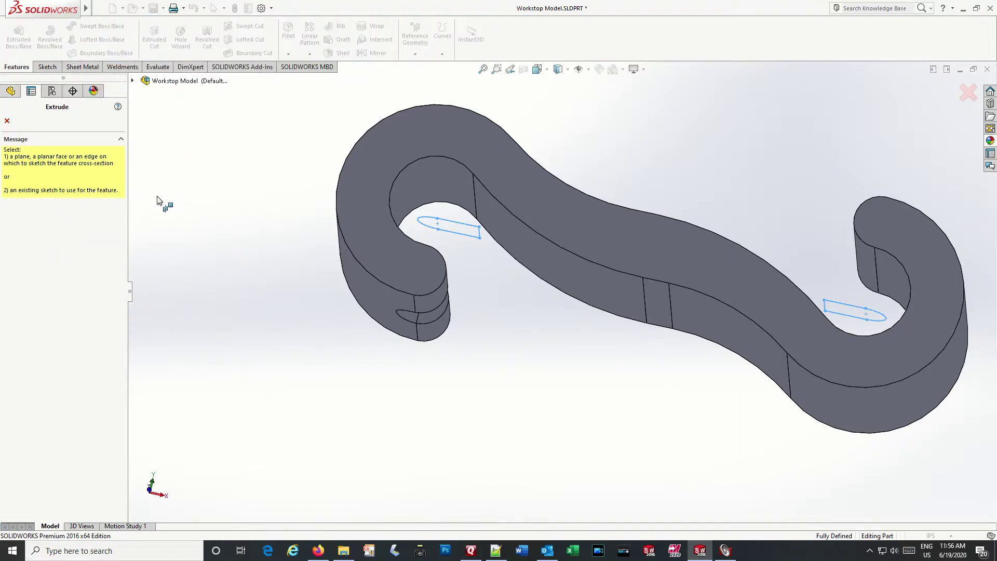
{"action": "left_click", "coordinate": [7, 121]}
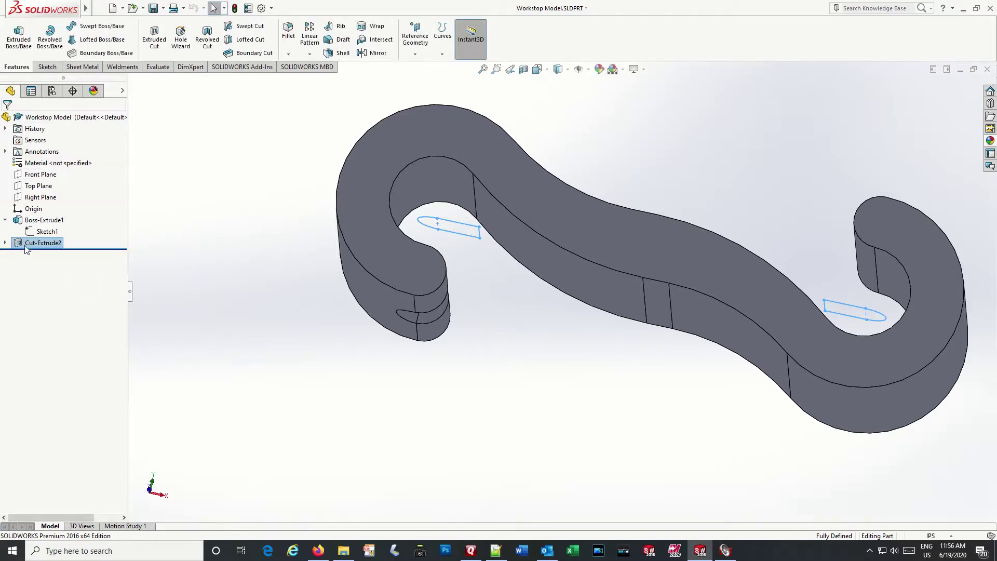
{"action": "left_click", "coordinate": [5, 243]}
{"action": "left_click", "coordinate": [47, 254]}
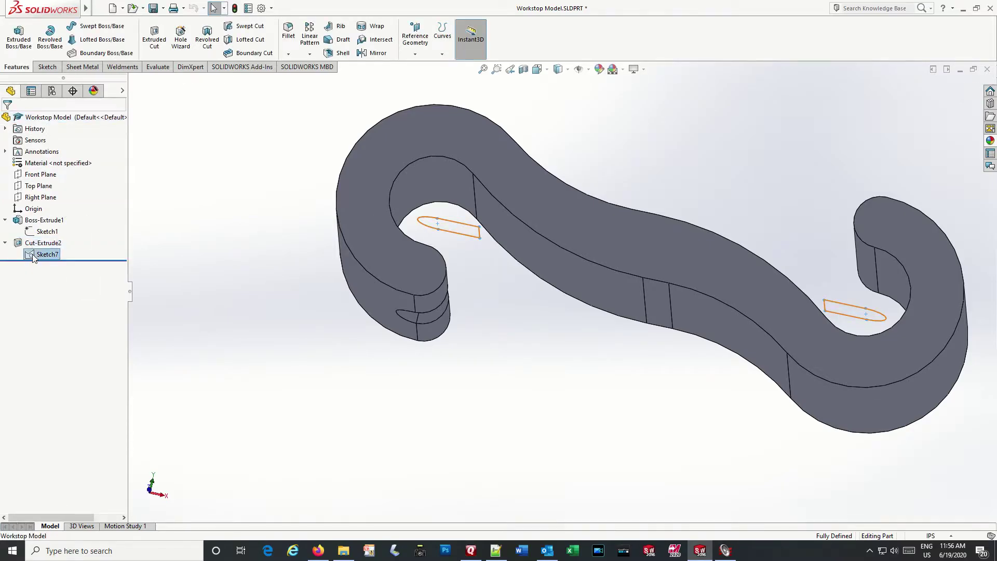
{"action": "left_click", "coordinate": [154, 38]}
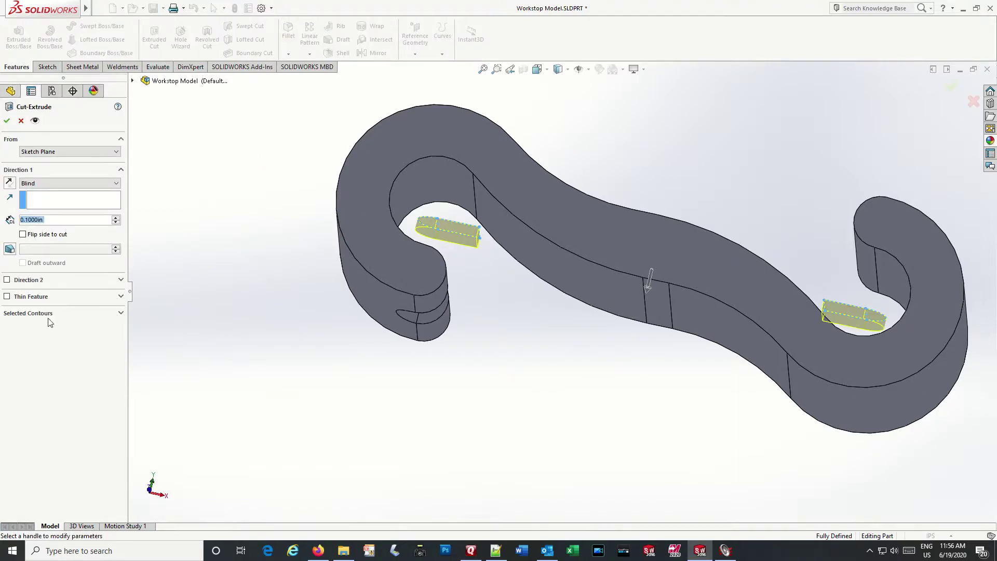
{"action": "left_click", "coordinate": [47, 313]}
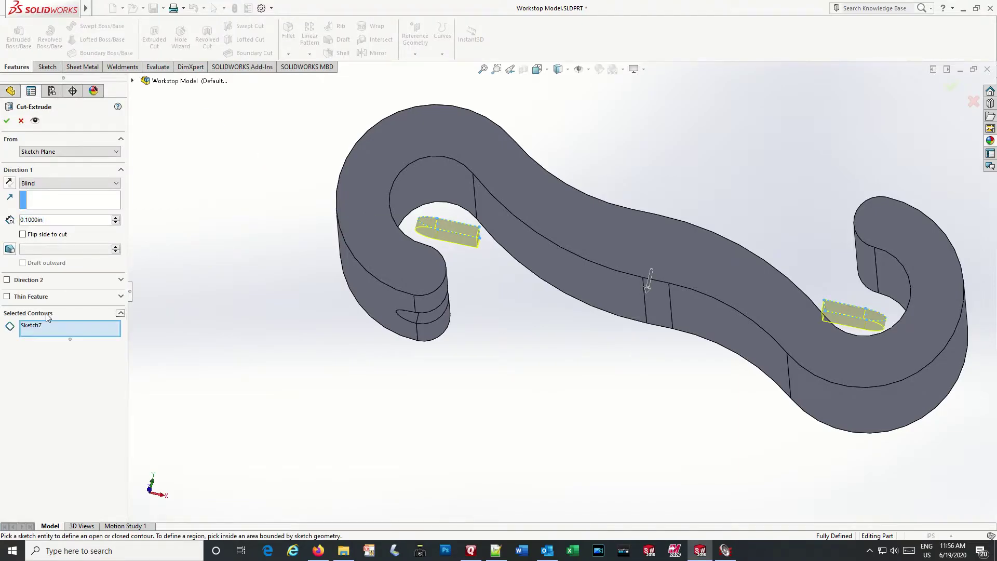
{"action": "left_click", "coordinate": [47, 326]}
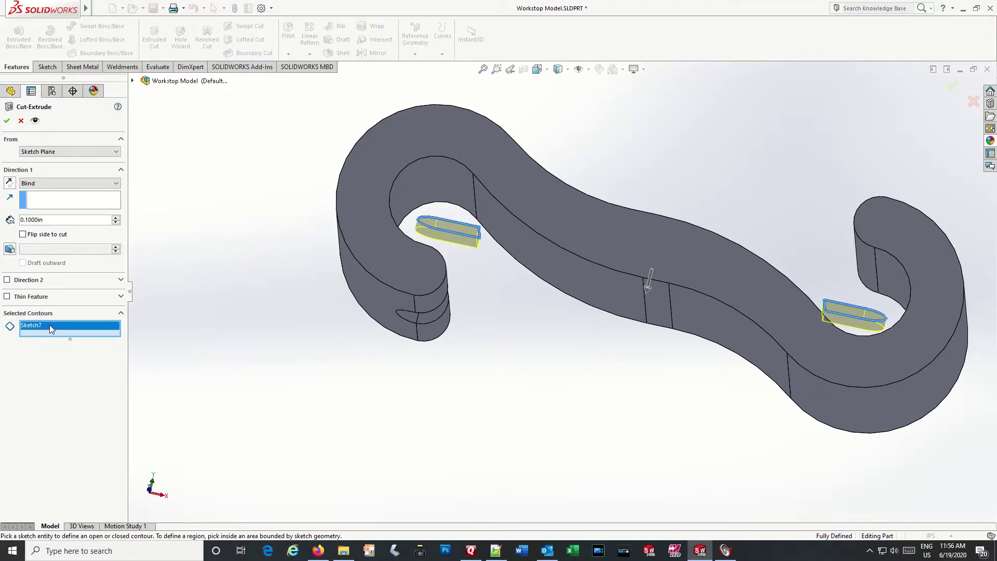
{"action": "key", "text": "Delete"}
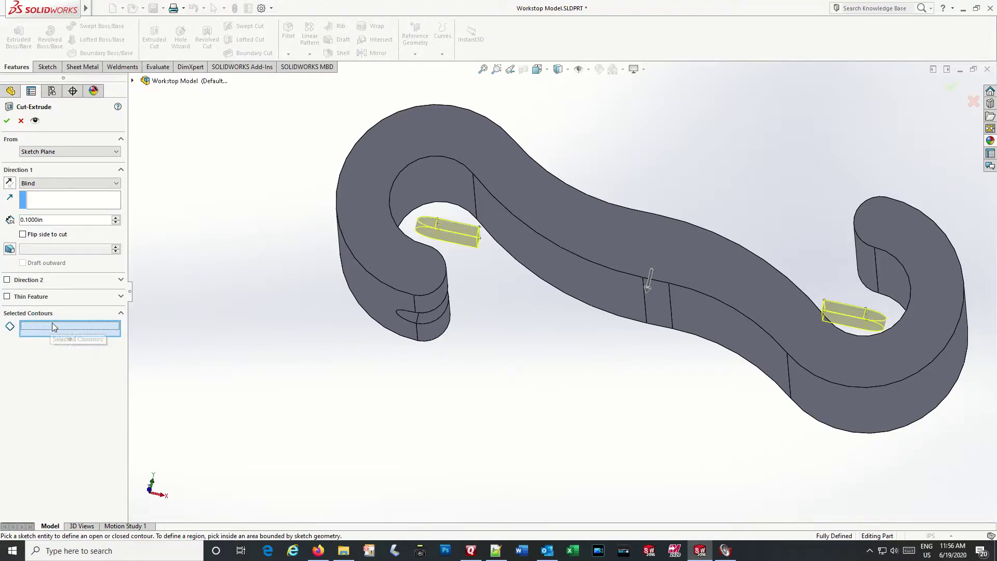
{"action": "left_click", "coordinate": [843, 311]}
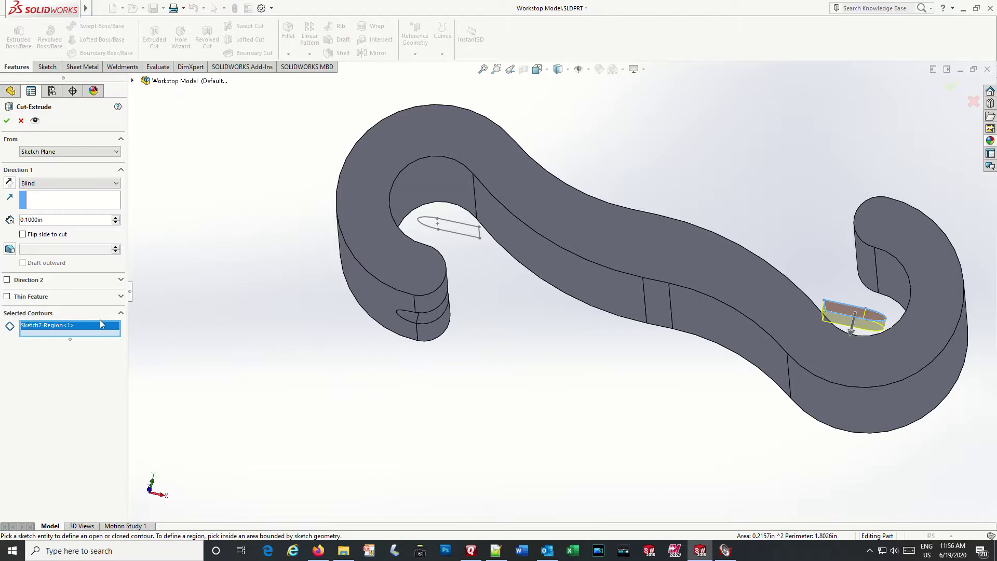
Step: Try to end the cut Up To Surface at the outer curved face of the hook around the mirrored profile
{"action": "left_click", "coordinate": [43, 185]}
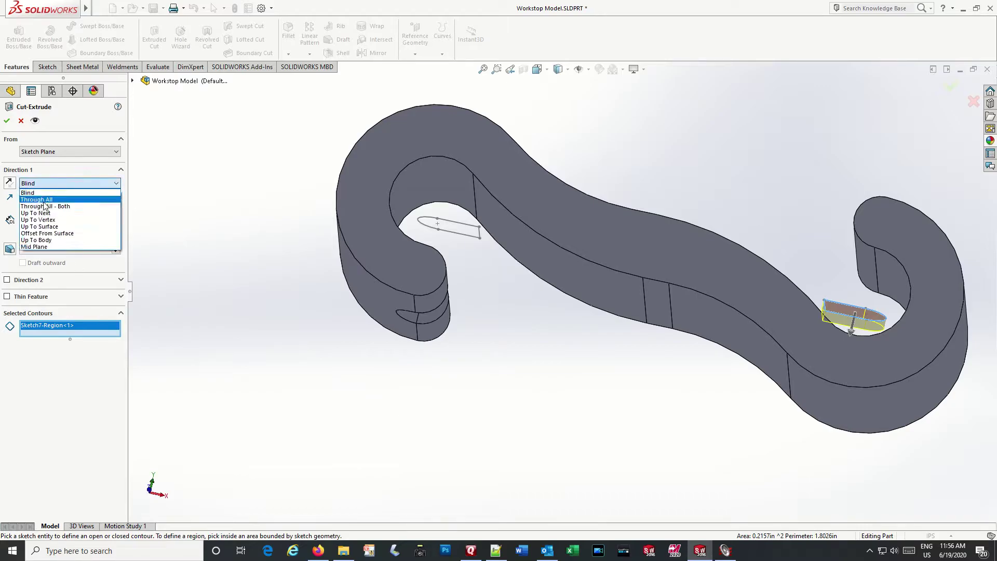
{"action": "left_click", "coordinate": [38, 226]}
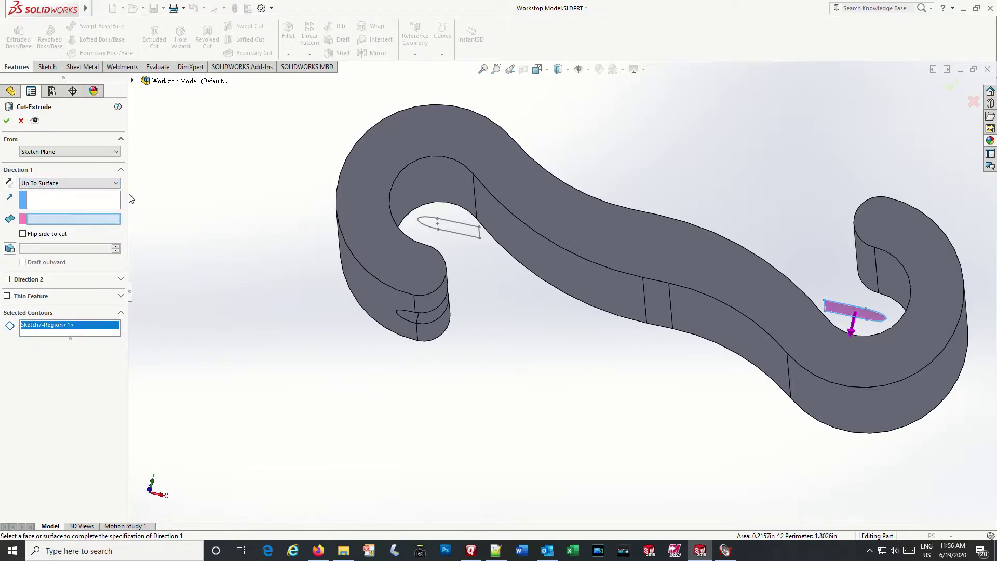
{"action": "middle_click_drag", "start_coordinate": [823, 135], "coordinate": [808, 223]}
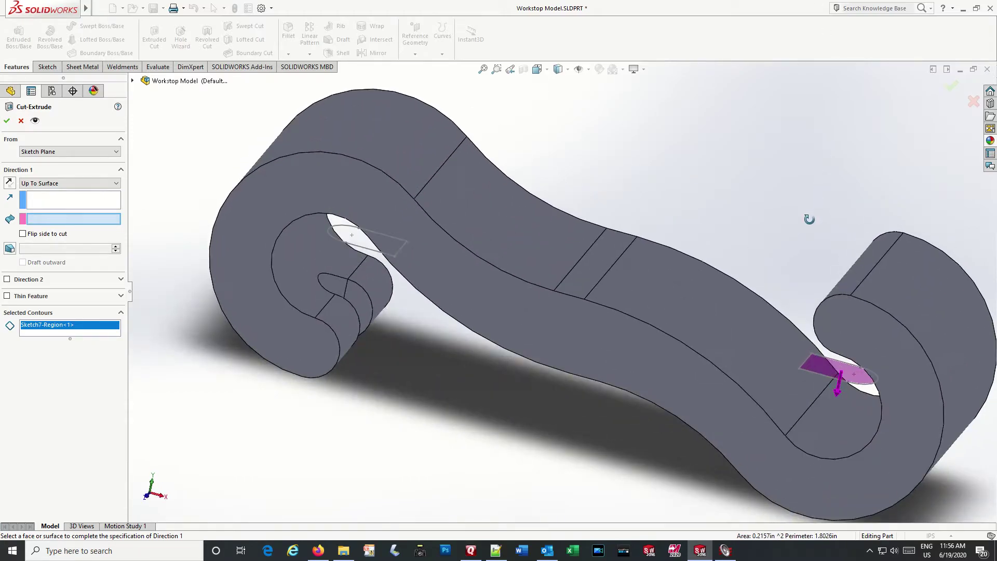
{"action": "left_click", "coordinate": [878, 270]}
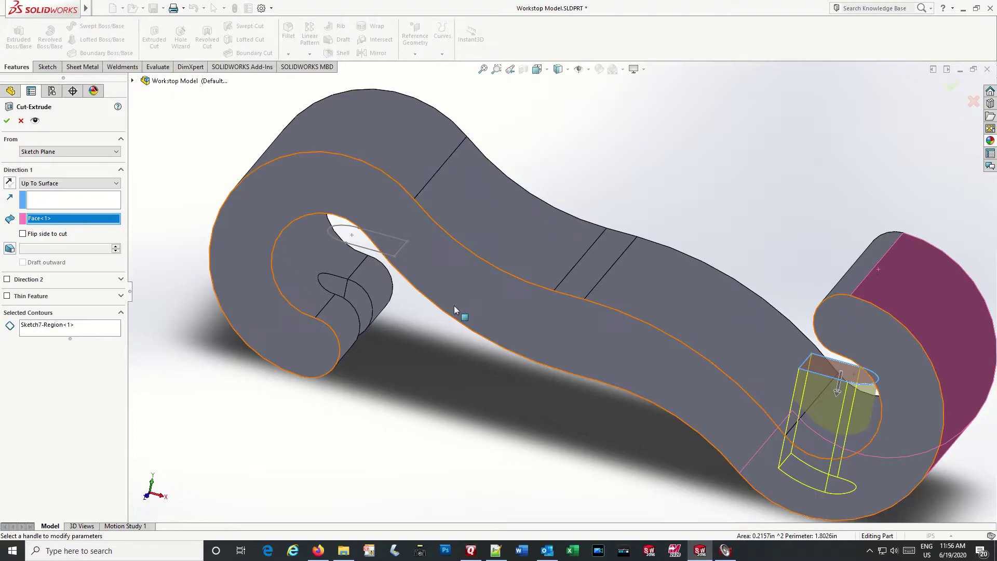
Step: Enable Flip side to cut, reverse the cut direction, end it Up To Surface at the mirrored hook's outer curved face, and create it
{"action": "left_click", "coordinate": [22, 234]}
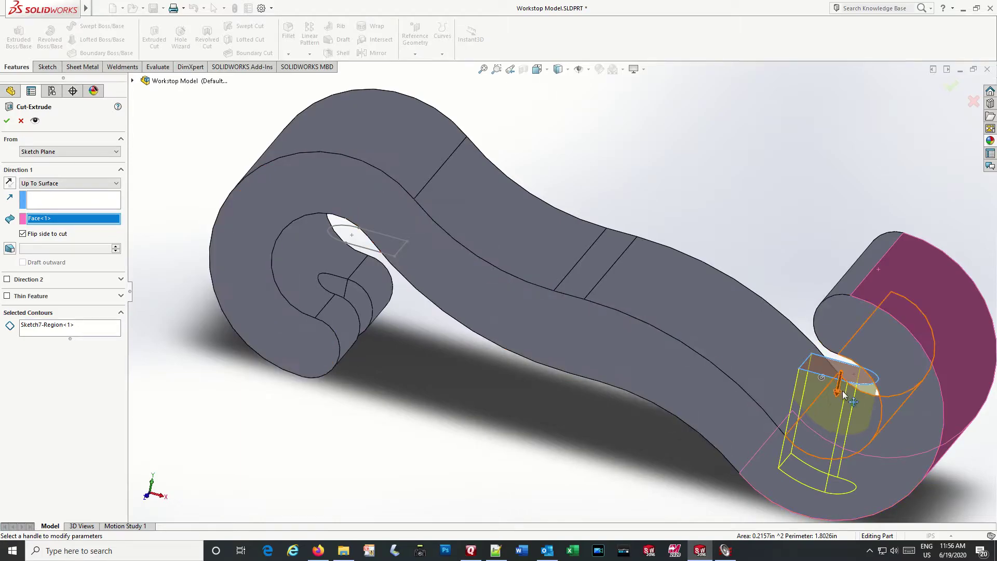
{"action": "mouse_move", "coordinate": [842, 394]}
{"action": "left_mouse_down"}
{"action": "mouse_move", "coordinate": [860, 400]}
{"action": "mouse_move", "coordinate": [883, 260]}
{"action": "mouse_move", "coordinate": [874, 247]}
{"action": "left_mouse_up"}
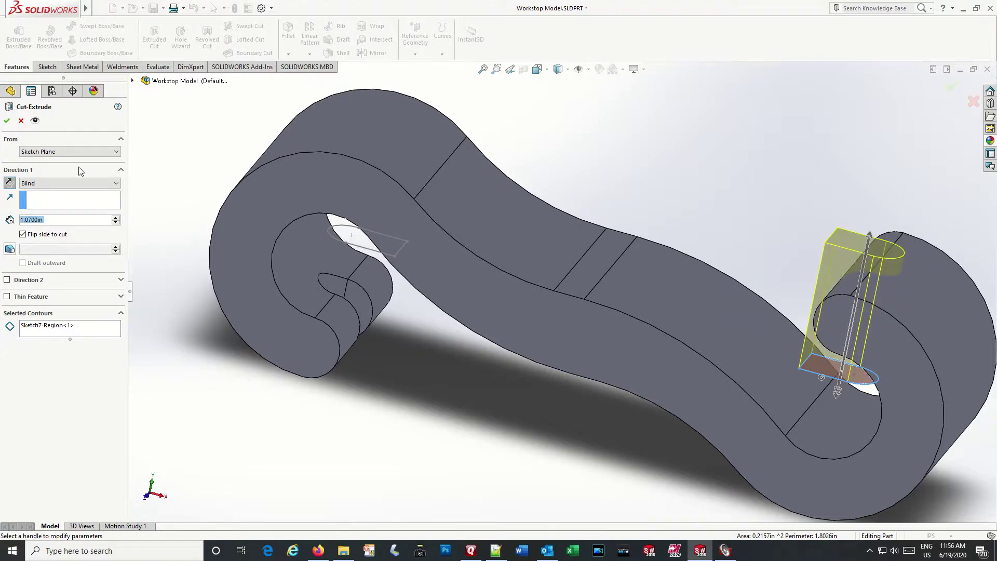
{"action": "left_click", "coordinate": [79, 184]}
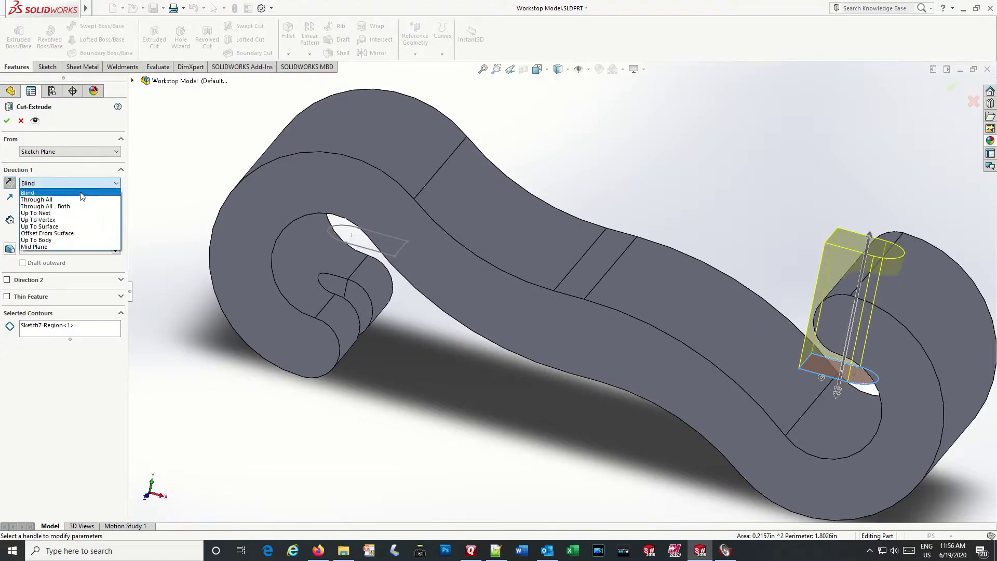
{"action": "left_click", "coordinate": [71, 228]}
{"action": "left_click", "coordinate": [890, 260]}
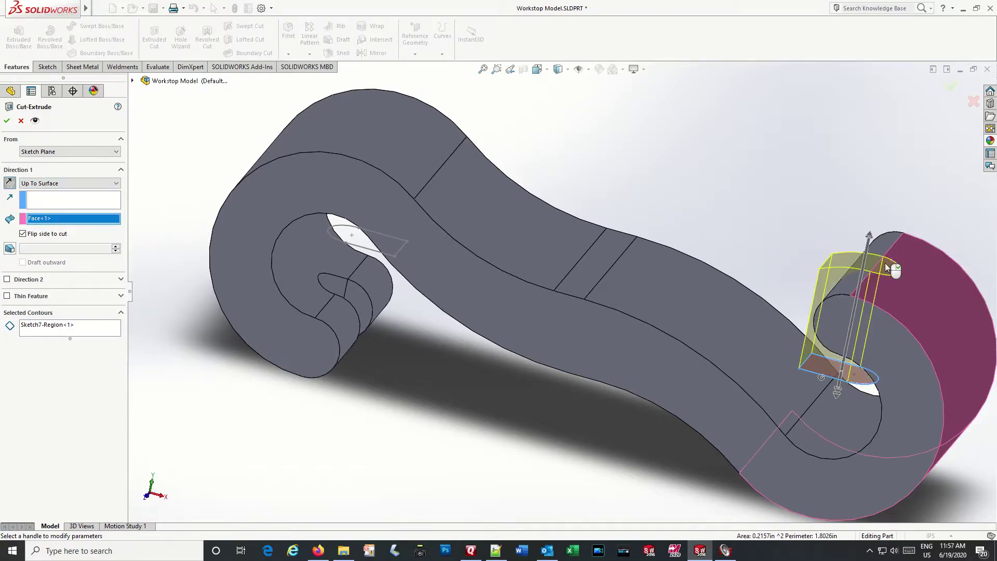
{"action": "left_click", "coordinate": [7, 121]}
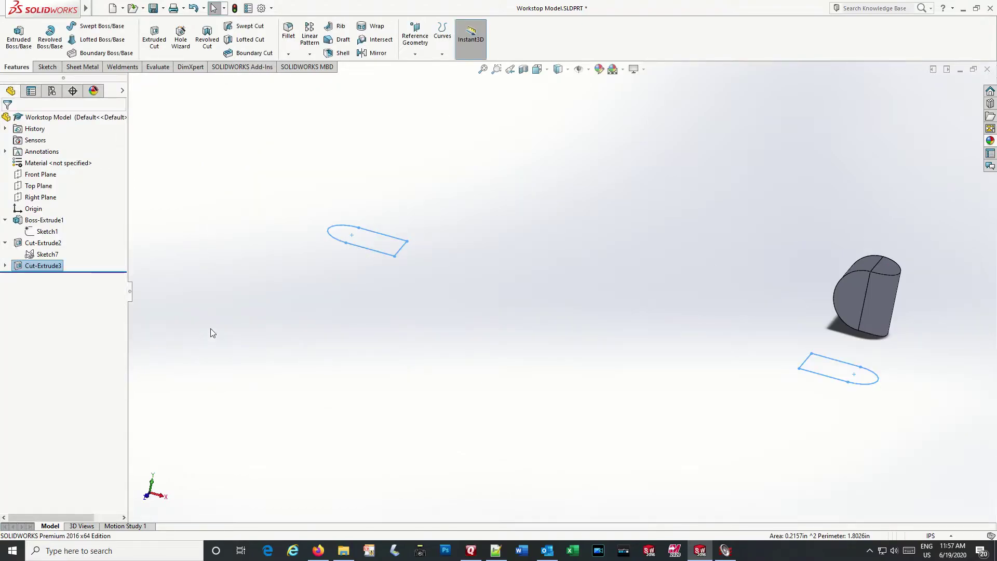
Step: Edit the second extruded cut and turn off Flip side to cut so only the D-shaped region is removed
{"action": "left_click", "coordinate": [18, 265]}
{"action": "left_click", "coordinate": [35, 266]}
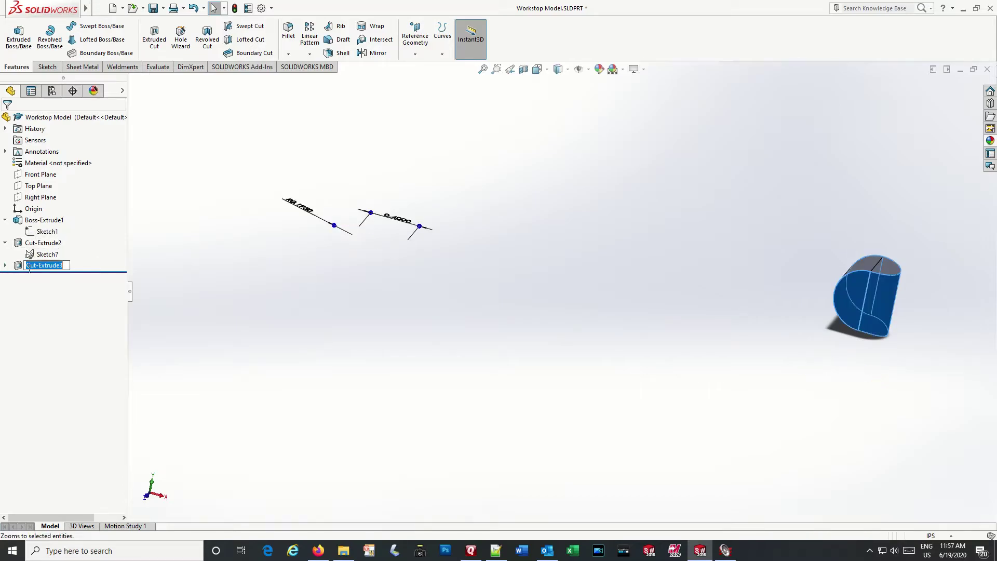
{"action": "left_click", "coordinate": [19, 266]}
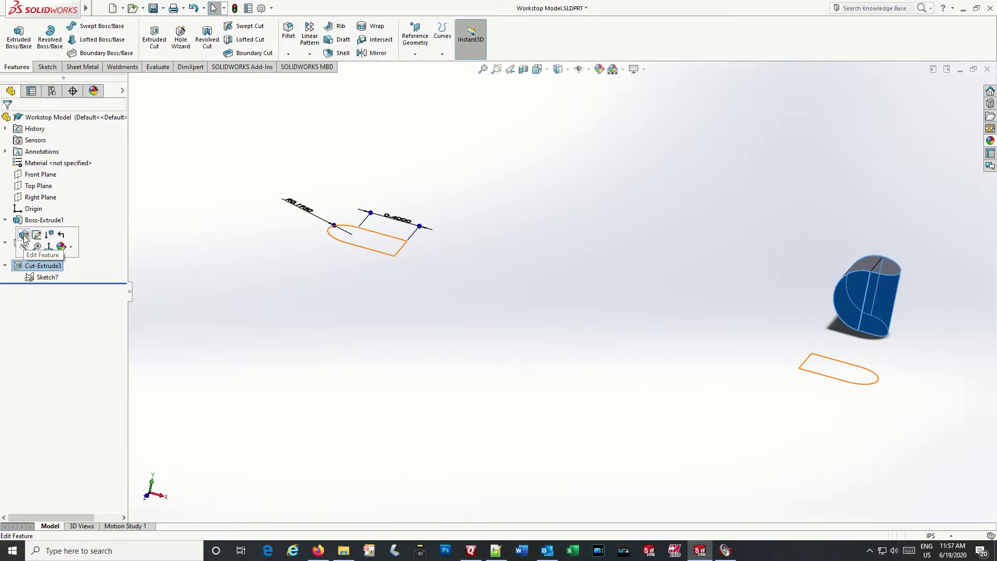
{"action": "left_click", "coordinate": [24, 234]}
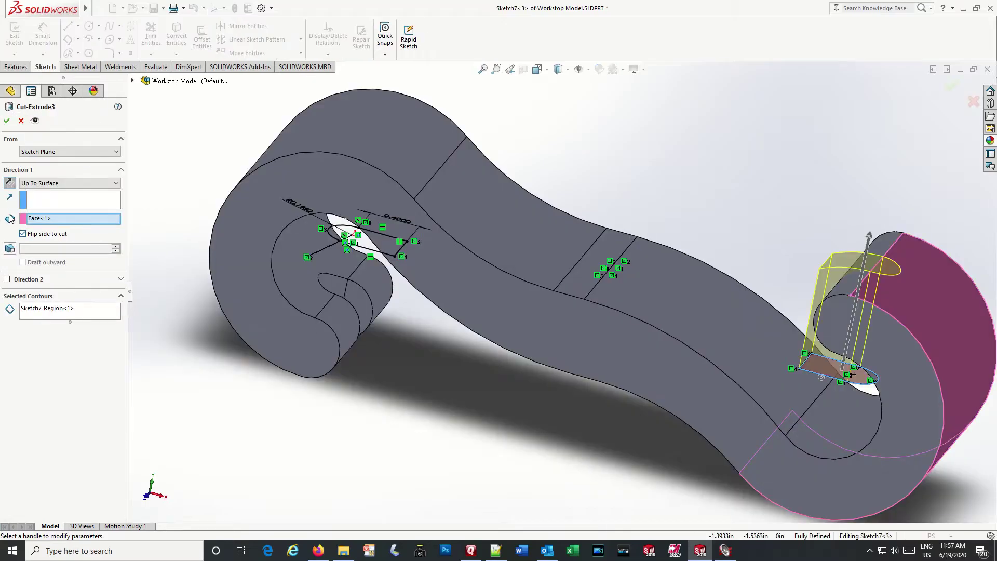
{"action": "left_click", "coordinate": [23, 234]}
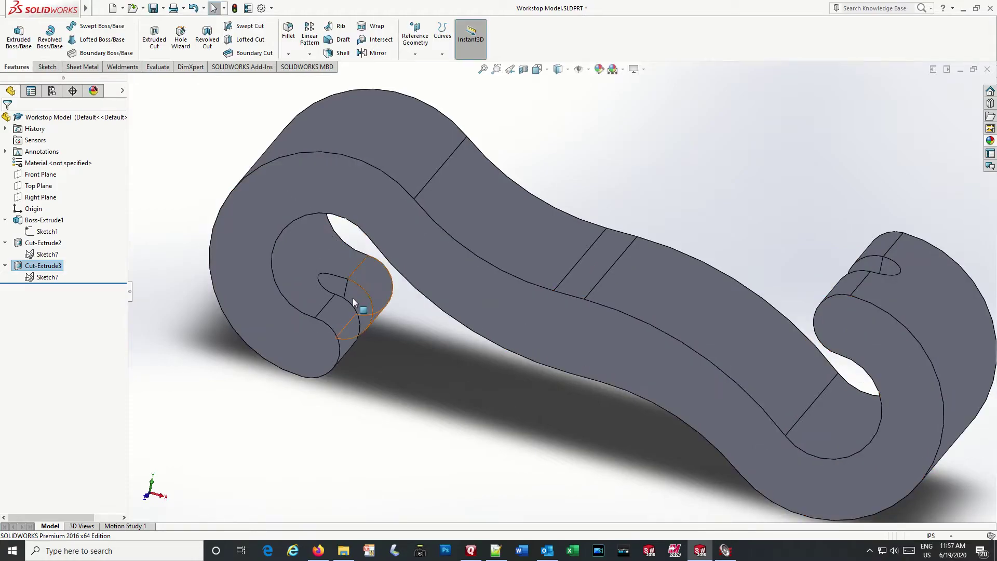
Step: Create a reference plane offset 0.938 in from the Right Plane with the offset flipped toward the outside of the hook around the origin
{"action": "middle_click_drag", "start_coordinate": [471, 376], "coordinate": [415, 324]}
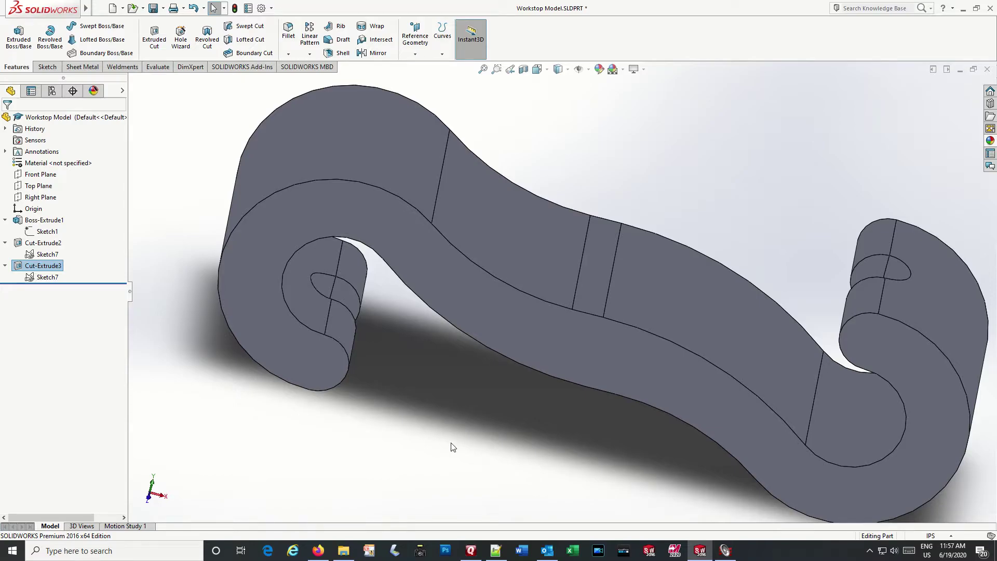
{"action": "scroll", "coordinate": [452, 447], "scroll_direction": "up", "scroll_amount": 4}
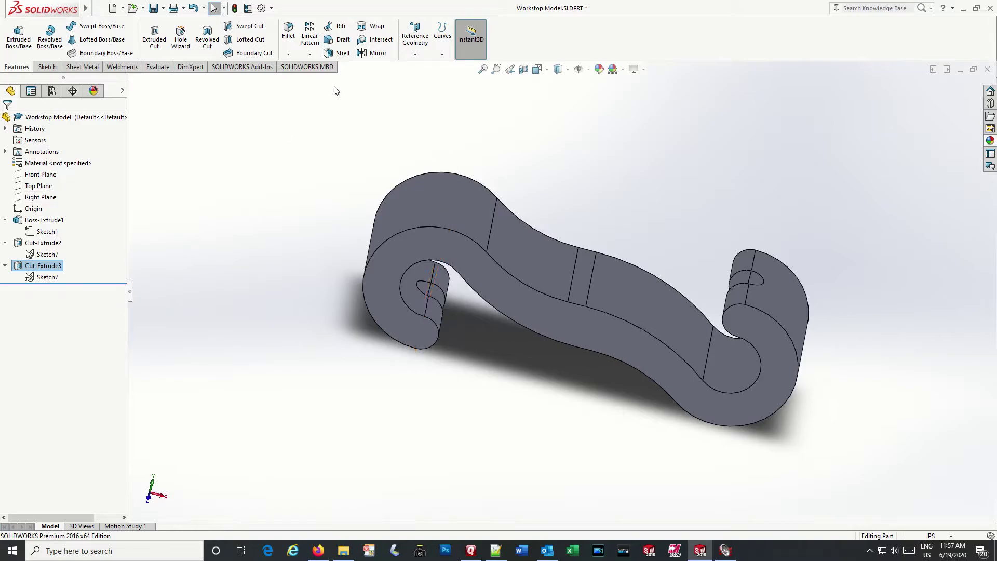
{"action": "left_click", "coordinate": [415, 54]}
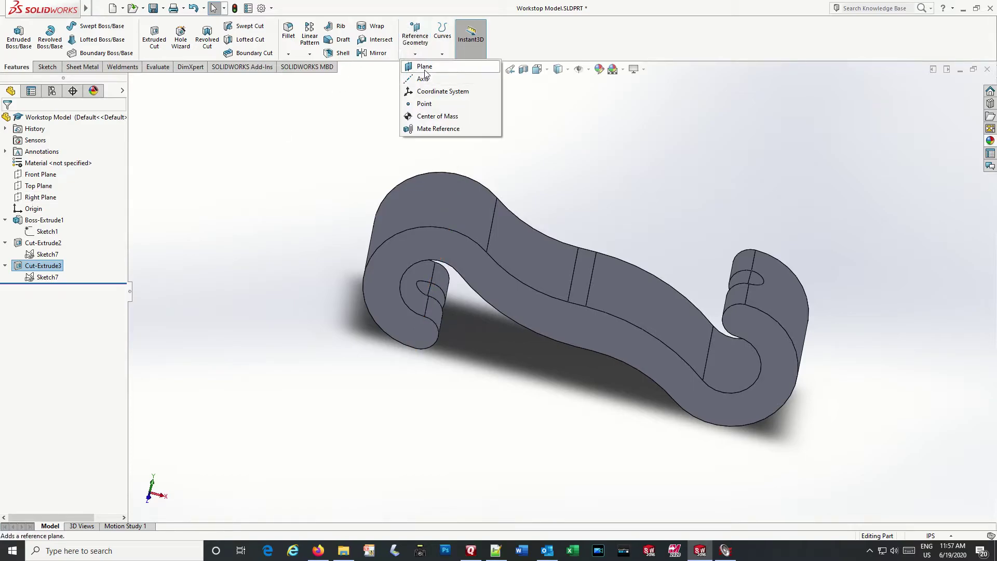
{"action": "left_click", "coordinate": [424, 67]}
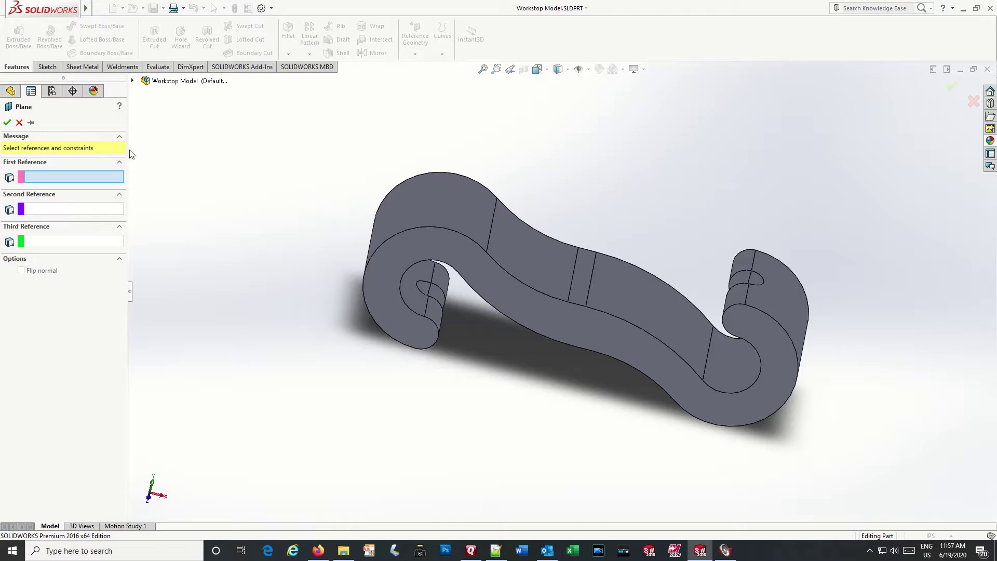
{"action": "left_click", "coordinate": [132, 82]}
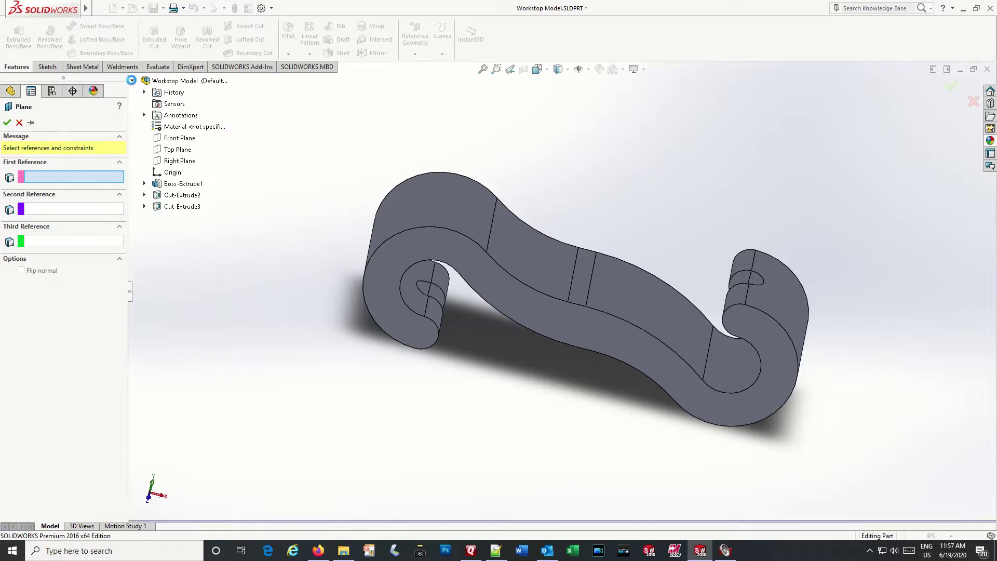
{"action": "left_click", "coordinate": [176, 161]}
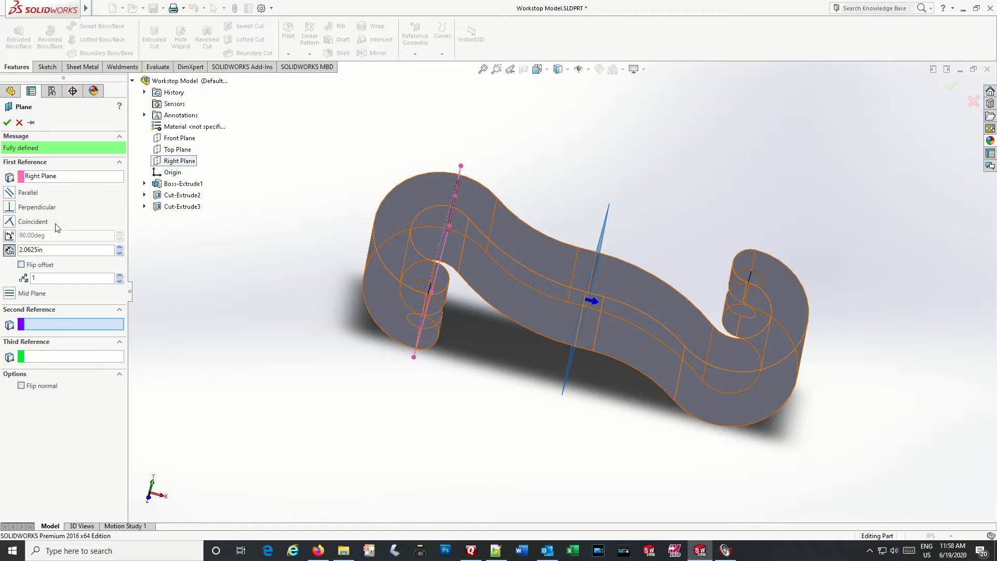
{"action": "left_click", "coordinate": [22, 265]}
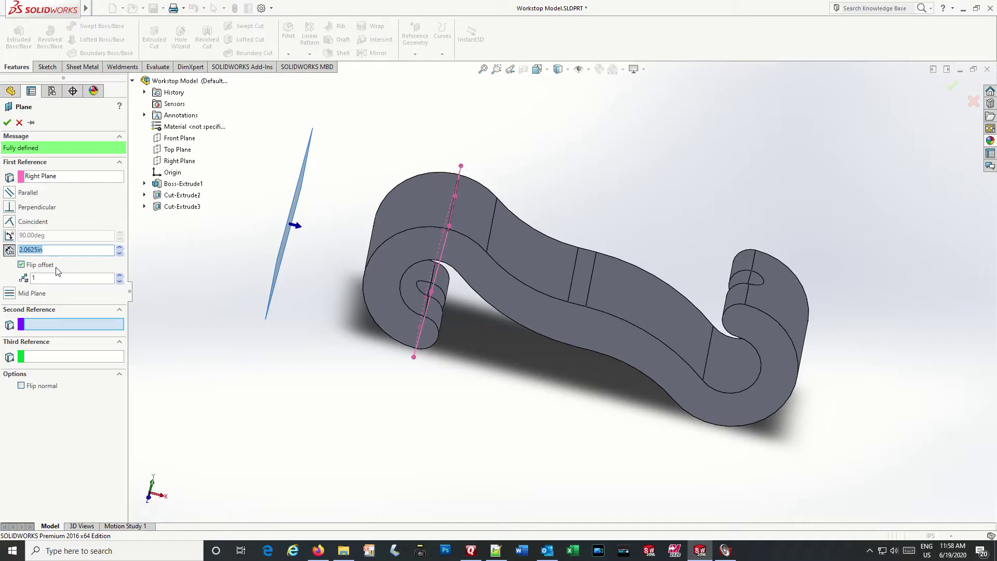
{"action": "key", "text": "BackSpace"}
{"action": "type", "text": ".938"}
{"action": "key", "text": "Return"}
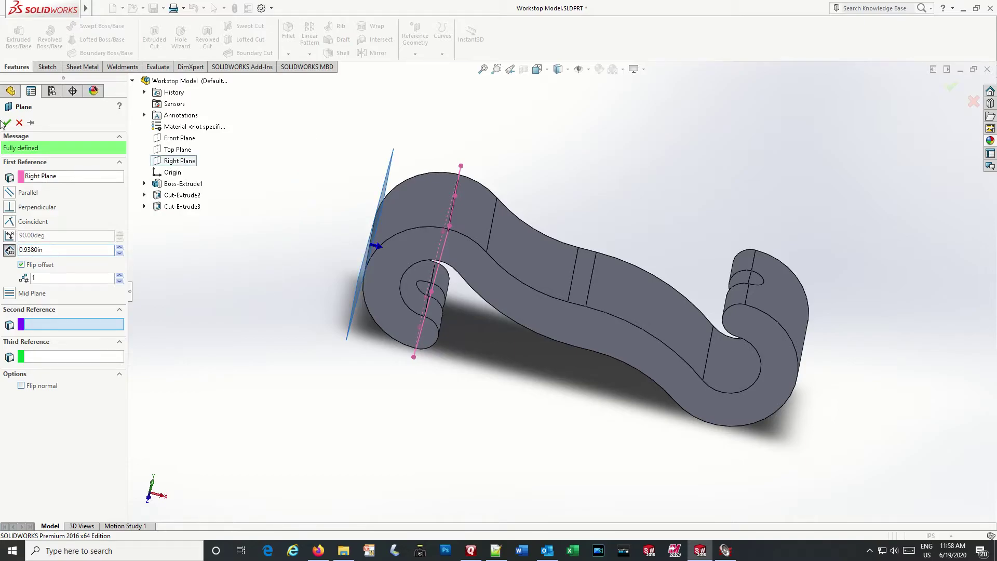
{"action": "left_click", "coordinate": [7, 123]}
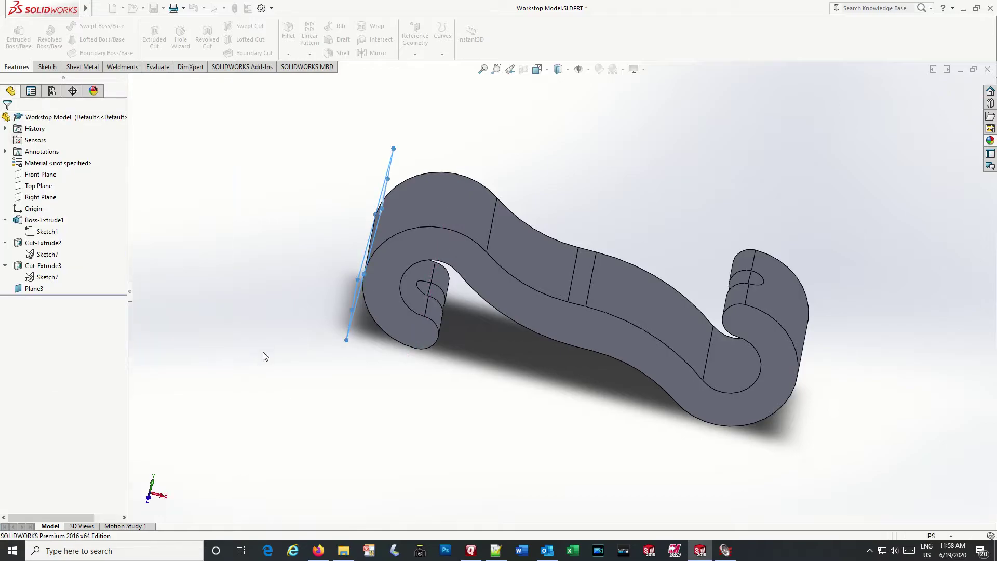
Step: Orient the view normal to the new offset plane, seen from its opposite side, and display the model with hidden lines visible
{"action": "double_click", "coordinate": [34, 289]}
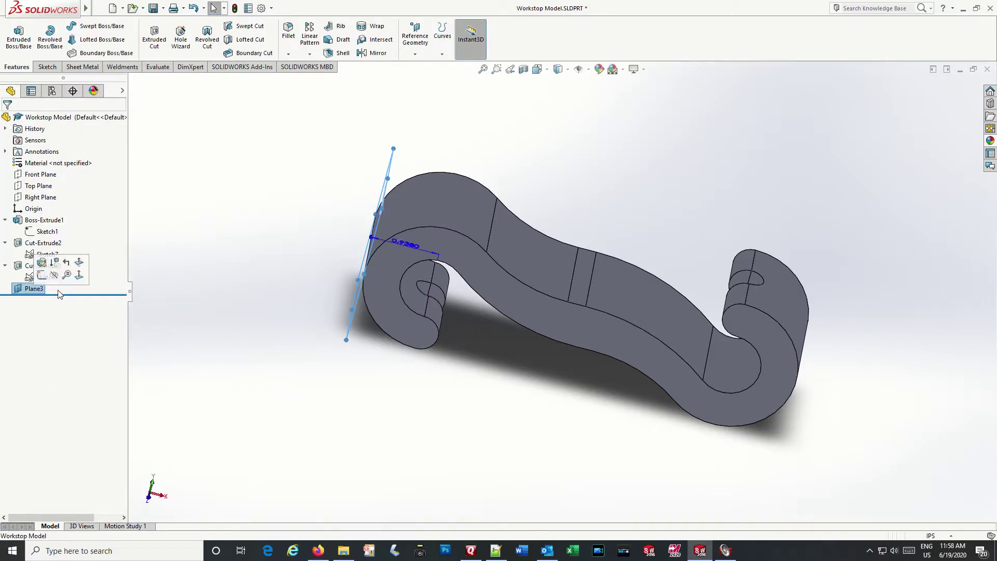
{"action": "left_click", "coordinate": [17, 289]}
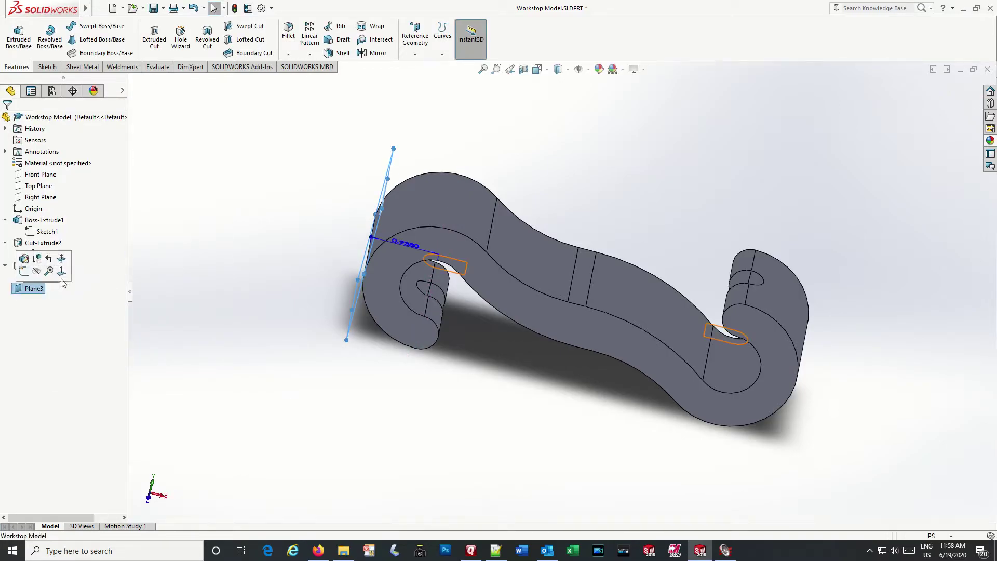
{"action": "left_click", "coordinate": [65, 278]}
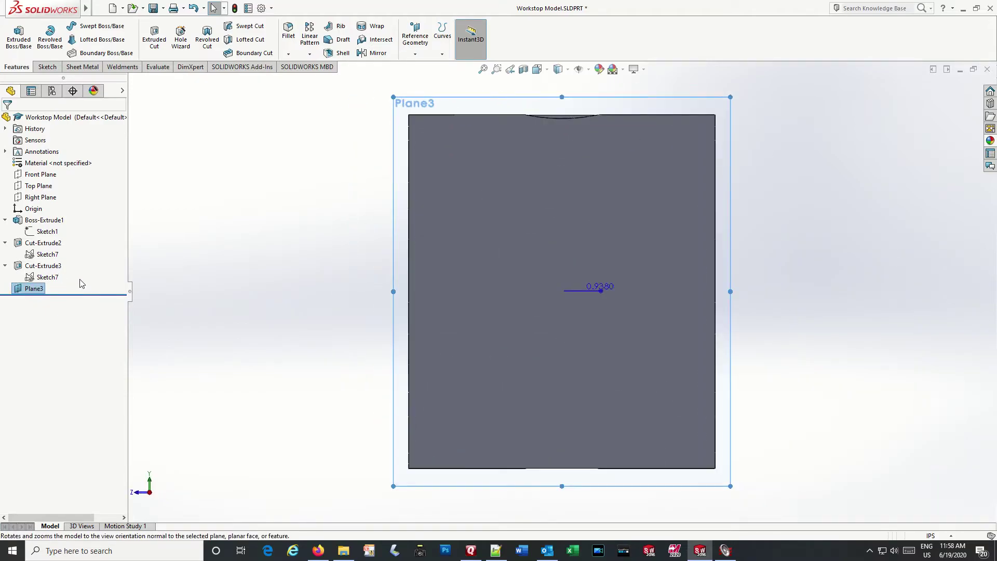
{"action": "left_click", "coordinate": [38, 288]}
{"action": "left_click", "coordinate": [45, 287]}
{"action": "left_click", "coordinate": [45, 287]}
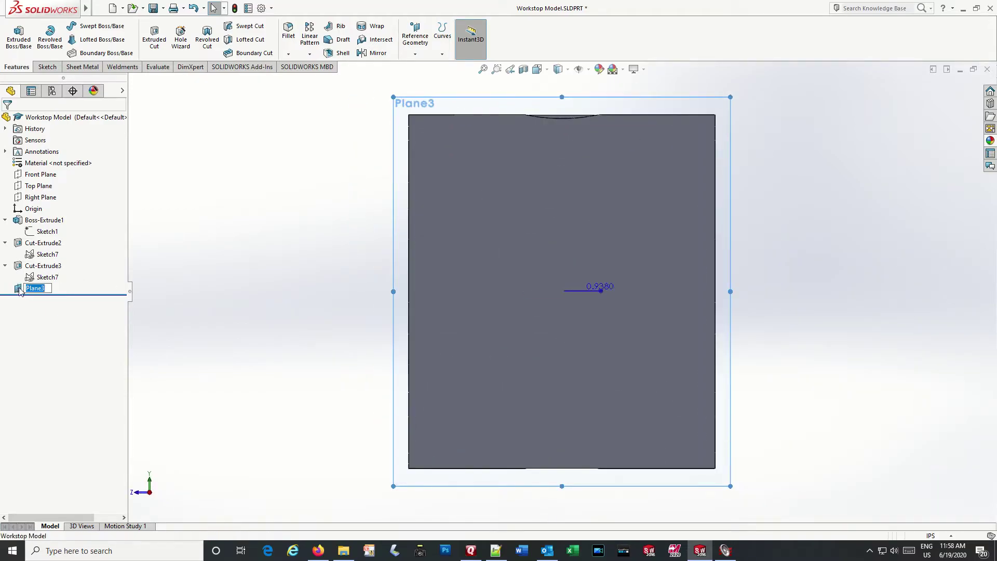
{"action": "left_click", "coordinate": [65, 279]}
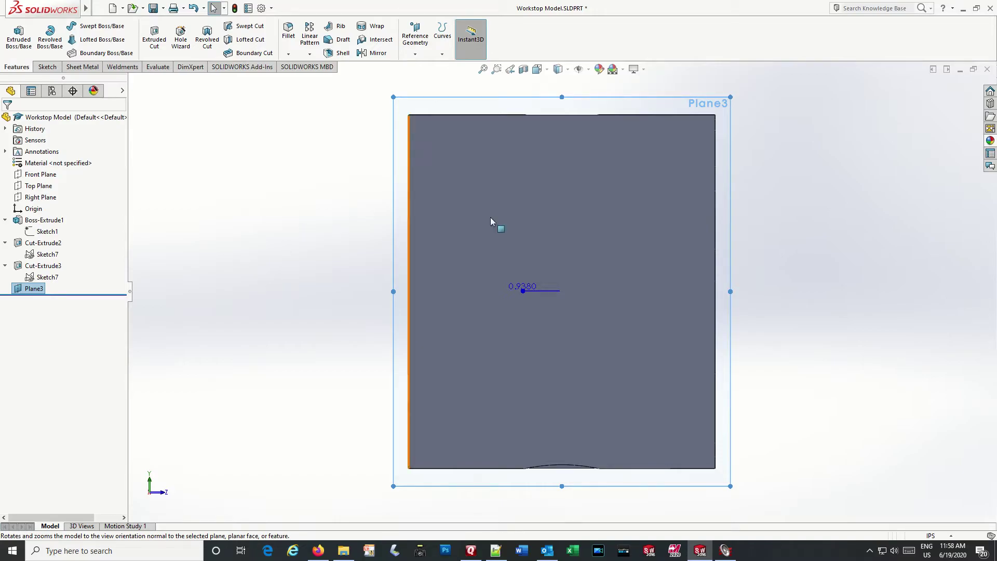
{"action": "mouse_move", "coordinate": [566, 70]}
{"action": "left_click", "coordinate": [559, 134]}
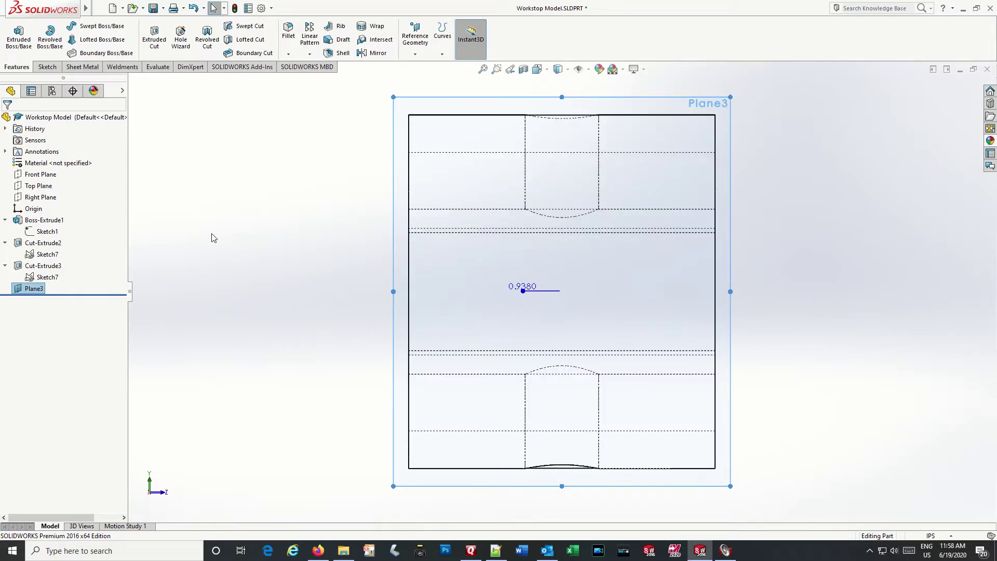
Step: Sketch a closed profile on the offset plane with two vertical sides from above the part, ending in a tangent arc about 0.168 in radius at origin height
{"action": "left_click", "coordinate": [44, 68]}
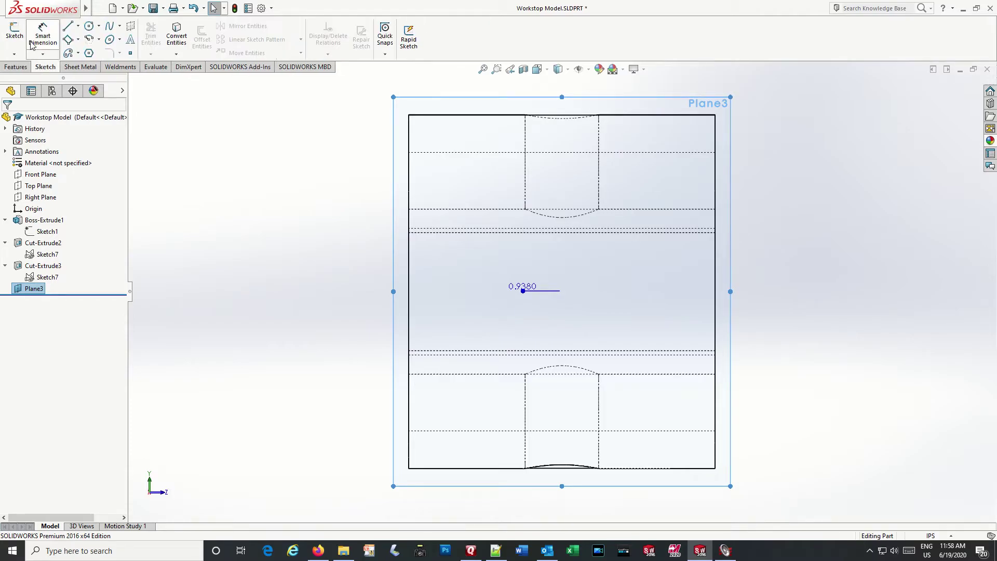
{"action": "left_click", "coordinate": [15, 36]}
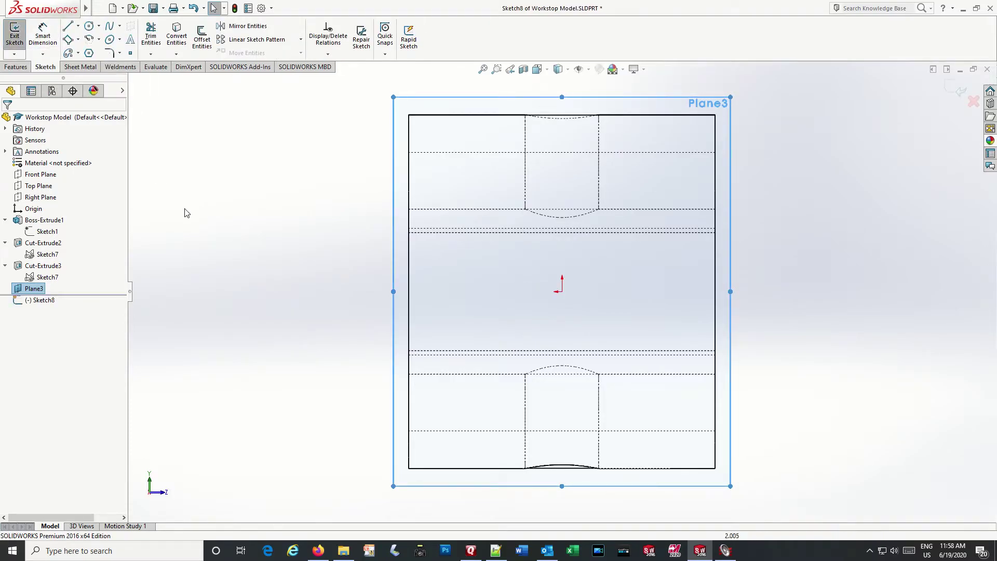
{"action": "left_click", "coordinate": [68, 27]}
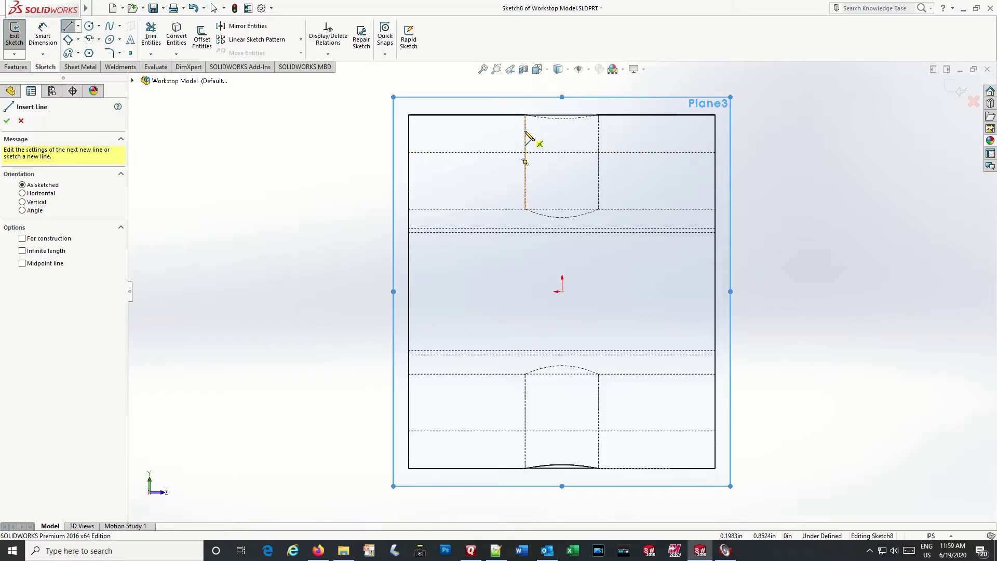
{"action": "left_click", "coordinate": [526, 113]}
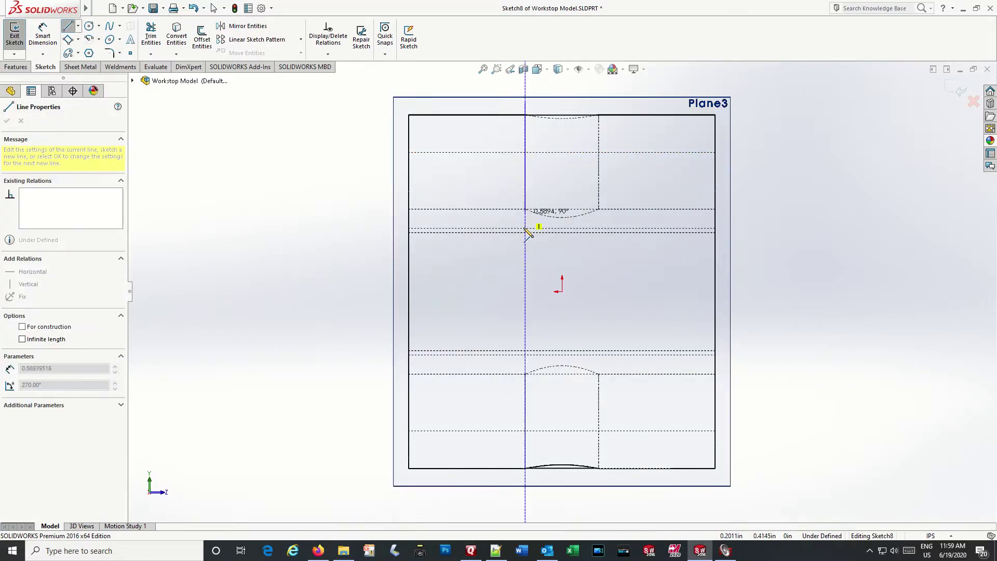
{"action": "left_click", "coordinate": [525, 292]}
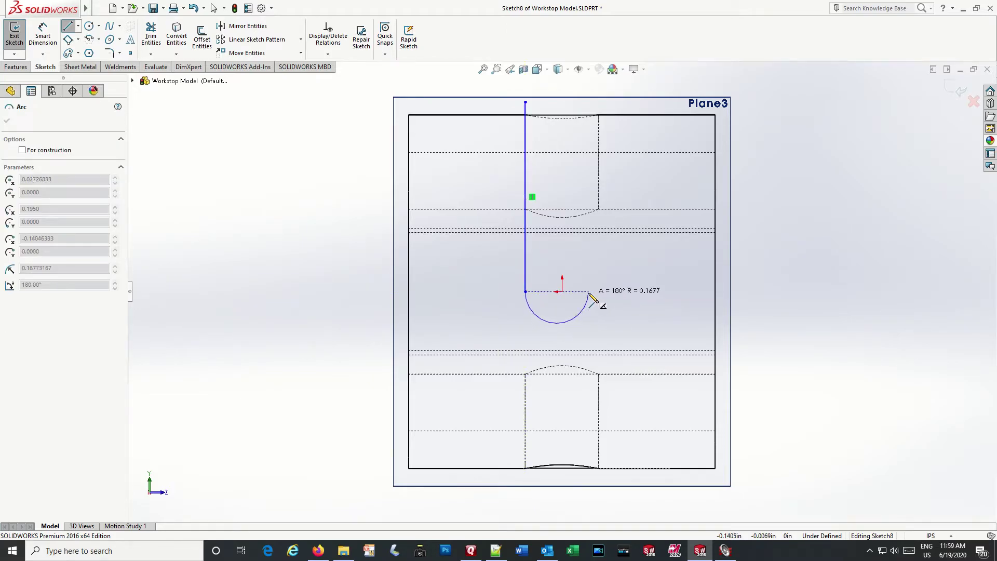
{"action": "left_click", "coordinate": [589, 292]}
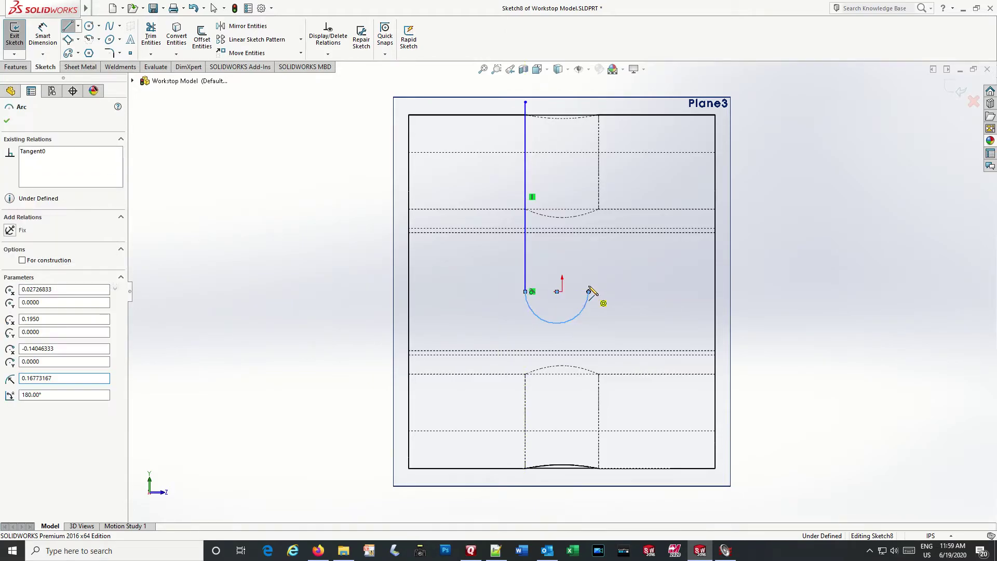
{"action": "left_click", "coordinate": [589, 103]}
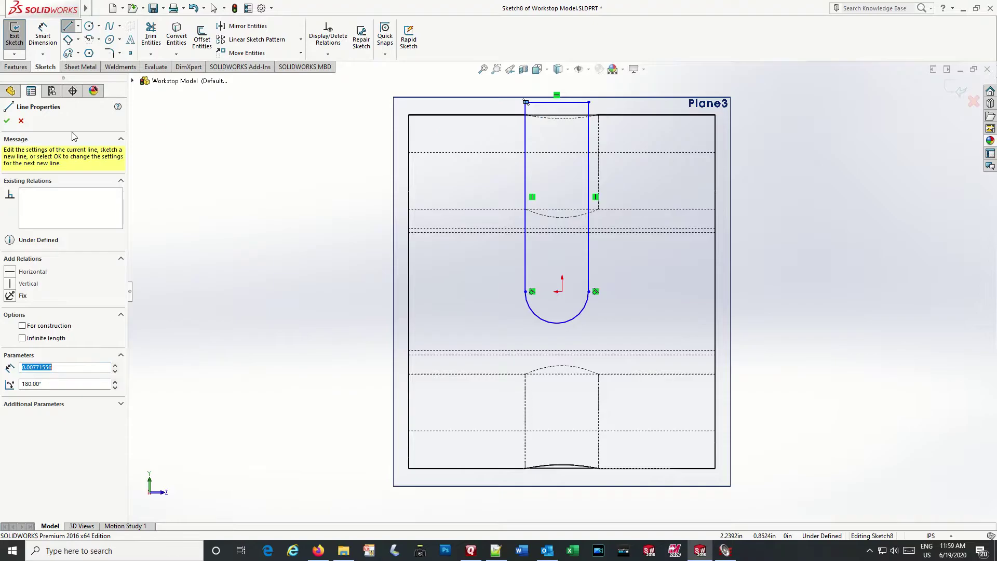
{"action": "left_click", "coordinate": [8, 121]}
Step: Dimension the radius of the profile's lower arc as .39/2 (0.195 in)
{"action": "left_click", "coordinate": [43, 36]}
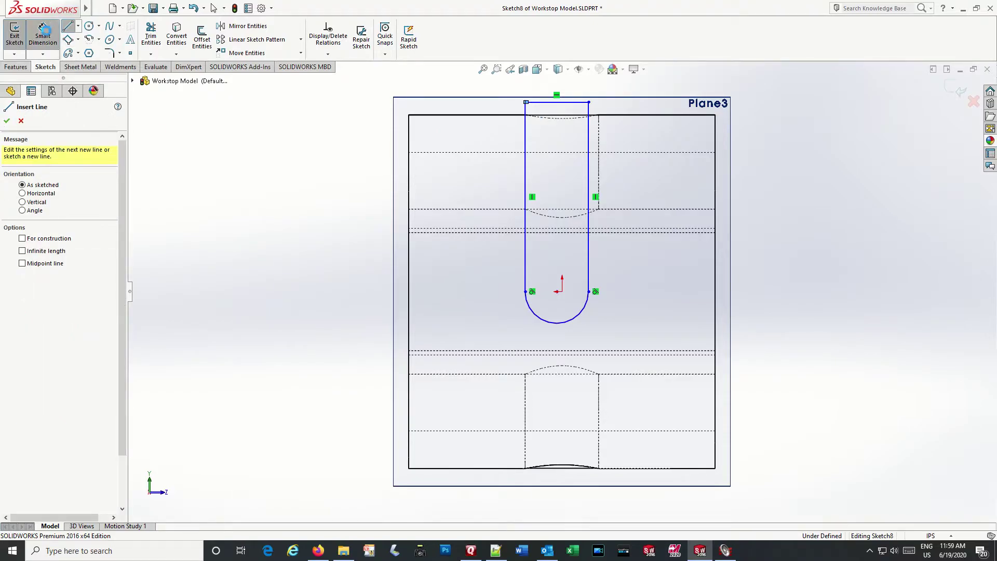
{"action": "left_click", "coordinate": [536, 317]}
{"action": "left_click", "coordinate": [489, 332]}
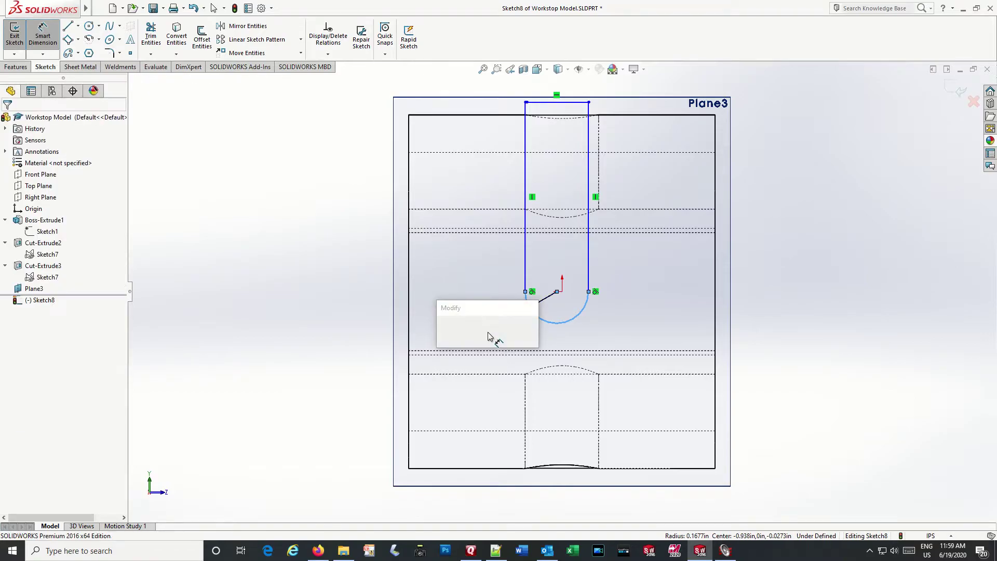
{"action": "type", "text": ".39/2"}
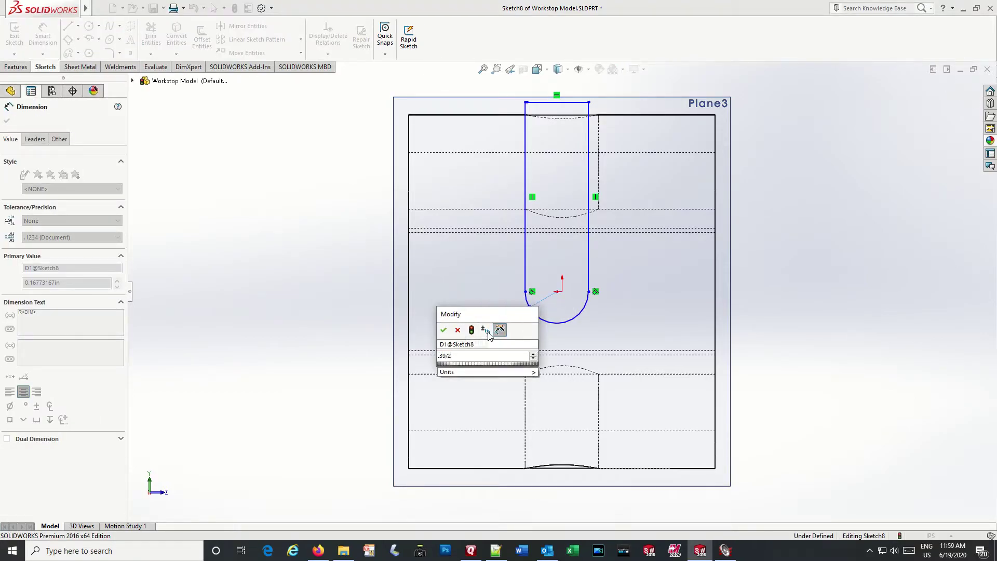
{"action": "key", "text": "Return"}
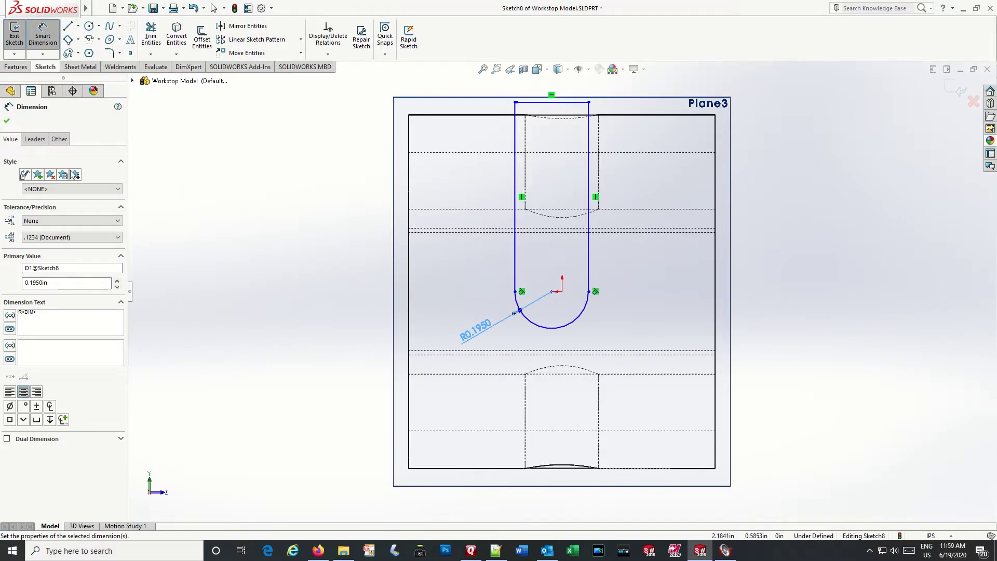
Step: Make the center point of the profile's lower arc coincident with the origin
{"action": "left_click", "coordinate": [6, 121]}
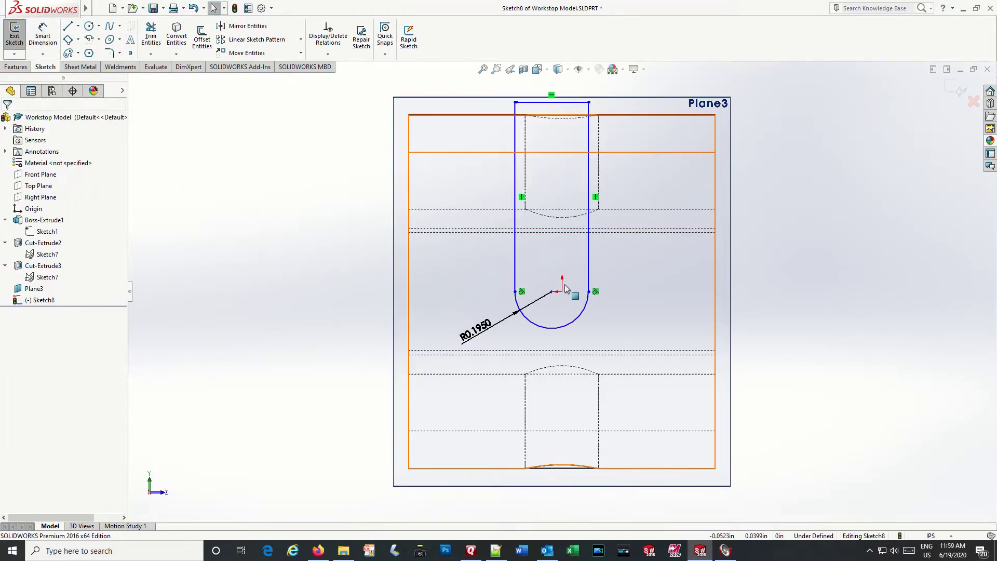
{"action": "scroll", "coordinate": [561, 291], "scroll_direction": "up", "scroll_amount": 1}
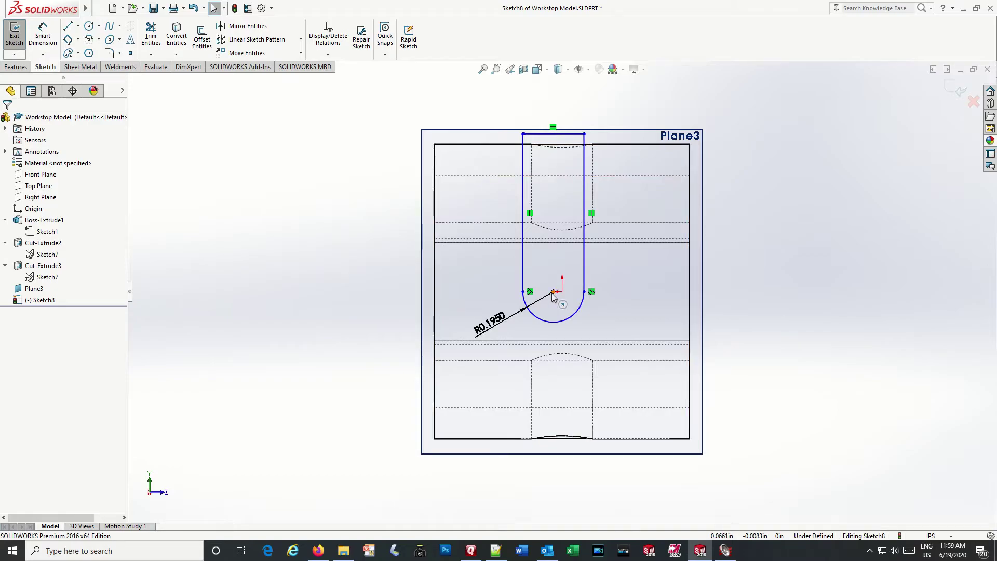
{"action": "left_click", "coordinate": [553, 292]}
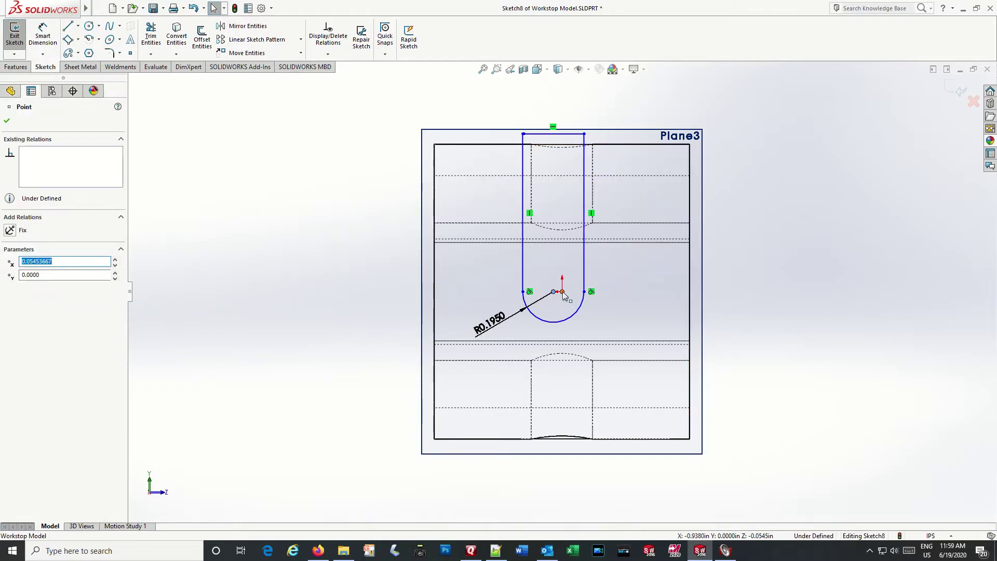
{"action": "left_click", "coordinate": [562, 291], "text": "ctrl"}
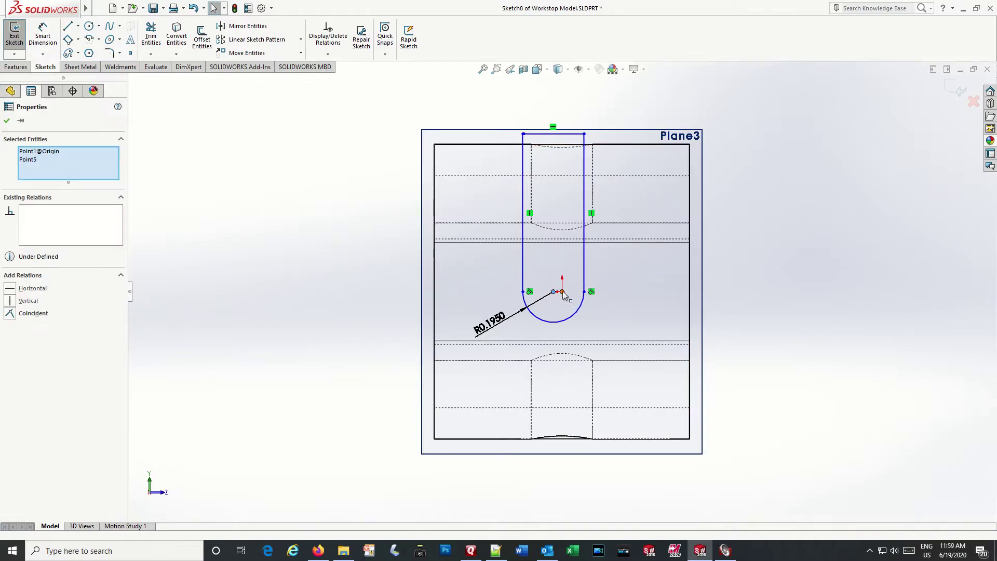
{"action": "left_click", "coordinate": [11, 314]}
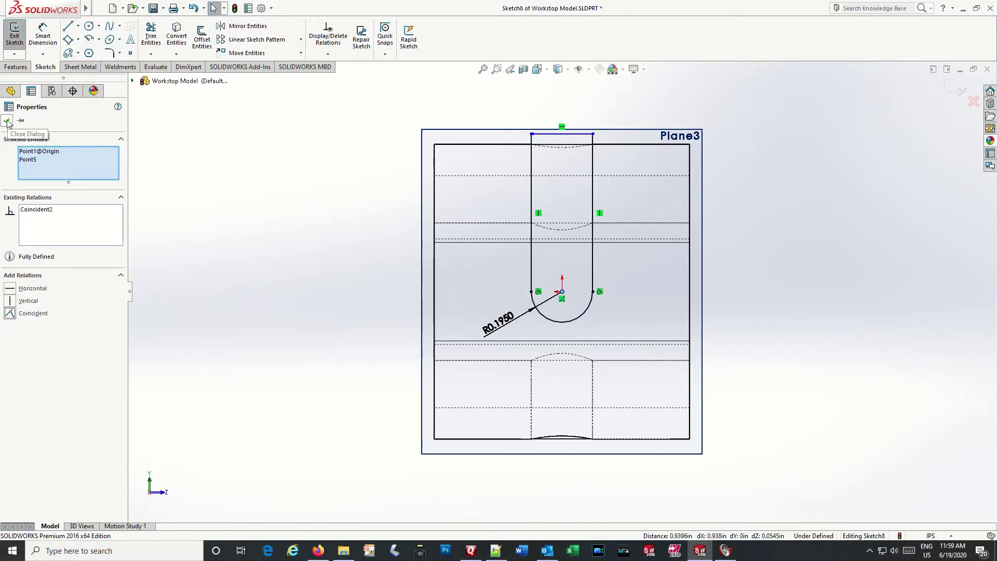
Step: Dimension the length of one vertical side of the slot profile as 1 in
{"action": "left_click", "coordinate": [44, 33]}
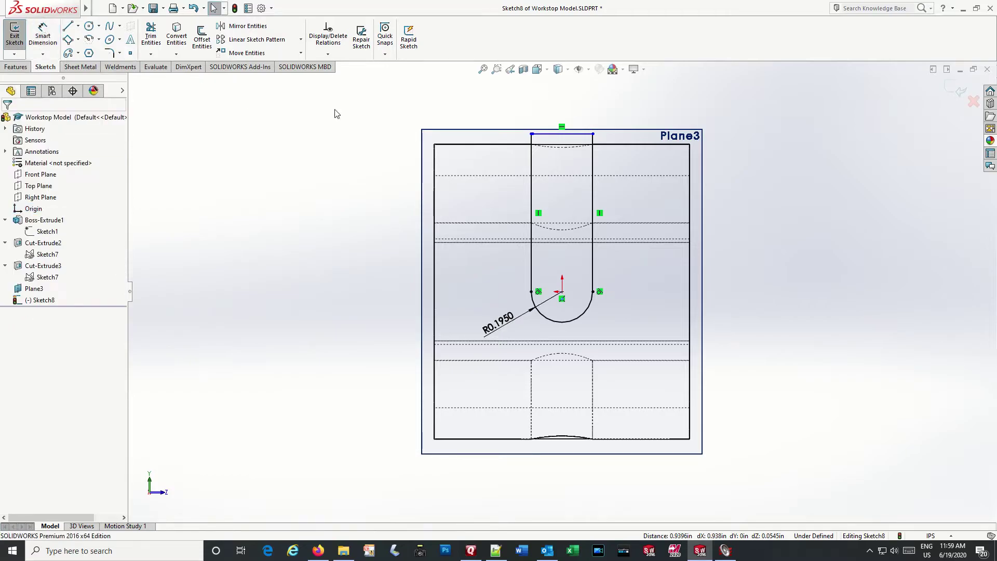
{"action": "left_click", "coordinate": [595, 193]}
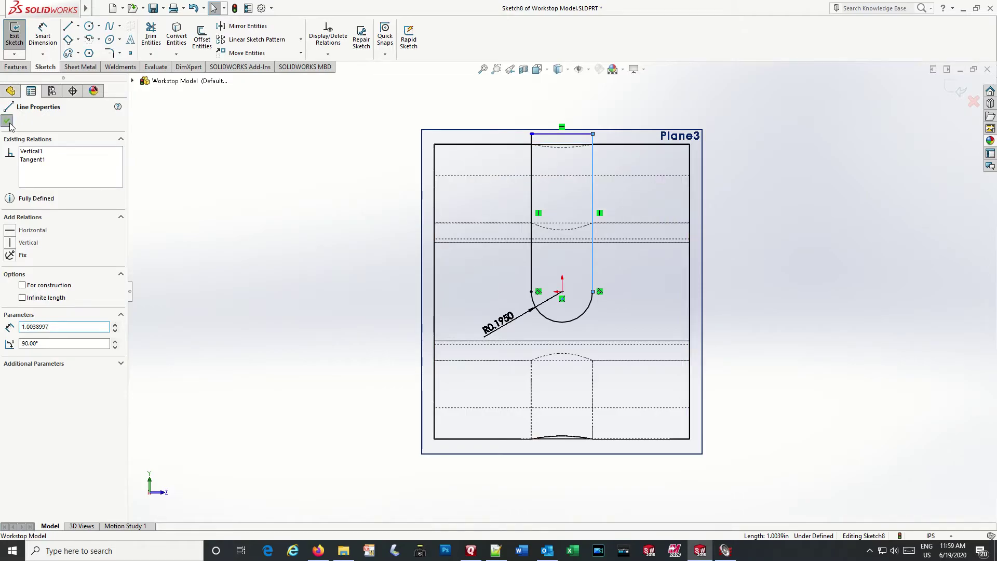
{"action": "left_click", "coordinate": [349, 113]}
{"action": "left_click", "coordinate": [42, 36]}
{"action": "left_click", "coordinate": [593, 233]}
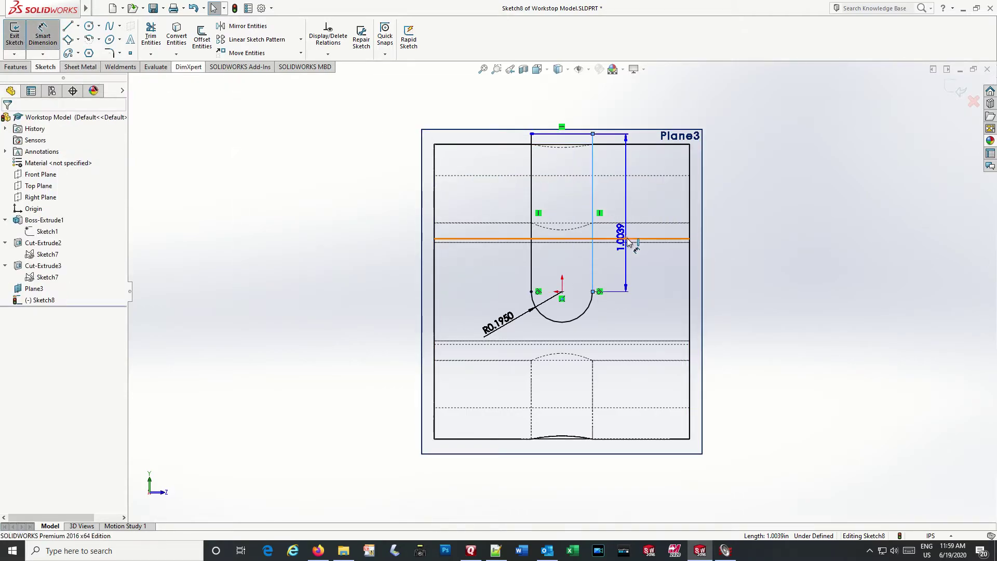
{"action": "left_click", "coordinate": [632, 231]}
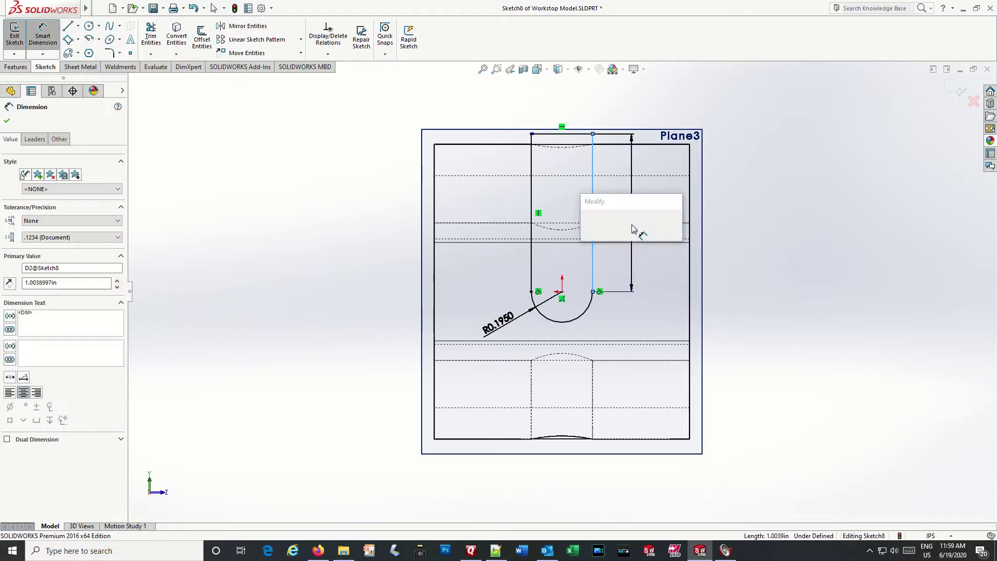
{"action": "type", "text": "1."}
{"action": "key", "text": "Return"}
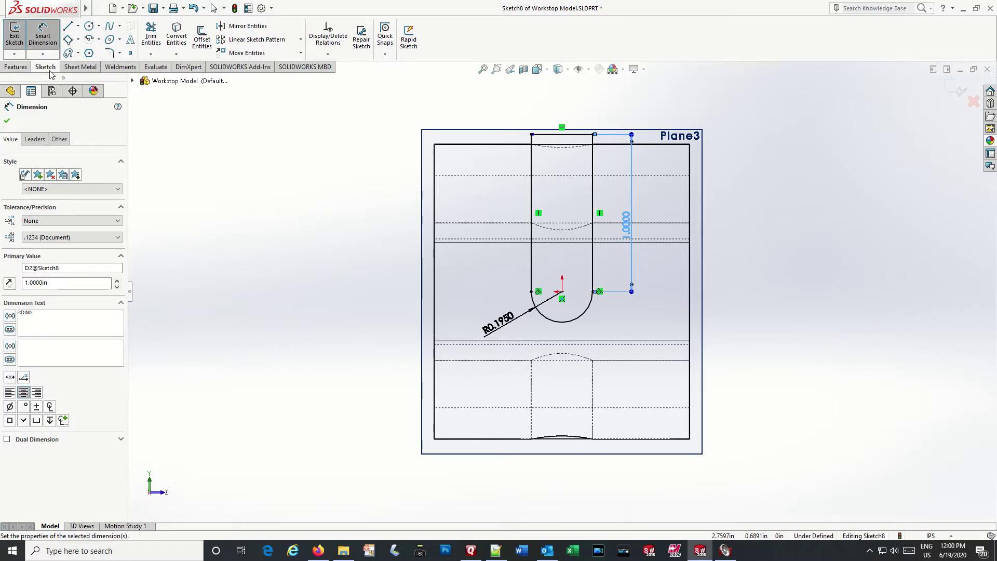
Step: Start an extruded cut from the slot sketch, reverse its direction into the hook, and select the closed slot region as the contour
{"action": "left_click", "coordinate": [15, 67]}
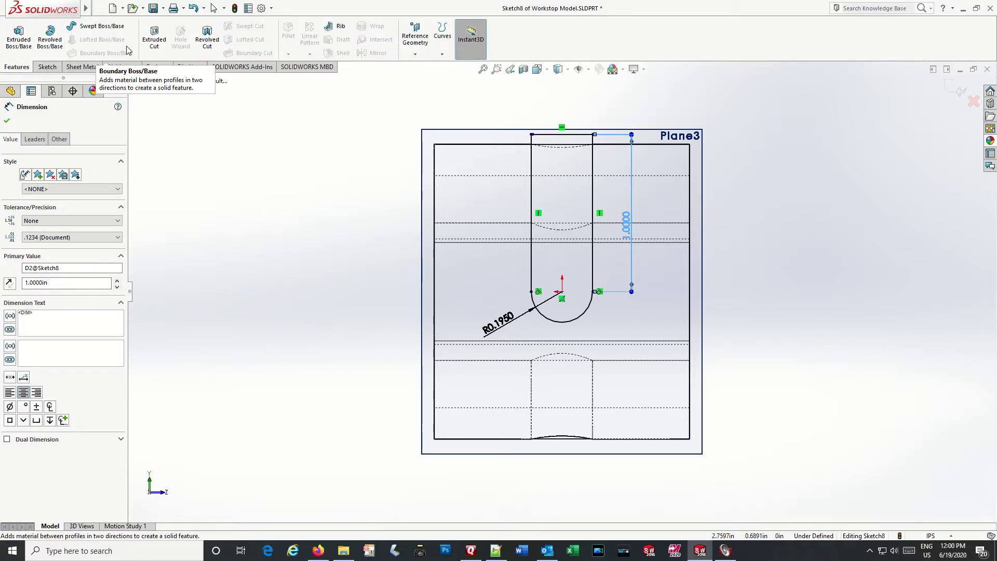
{"action": "left_click", "coordinate": [153, 34]}
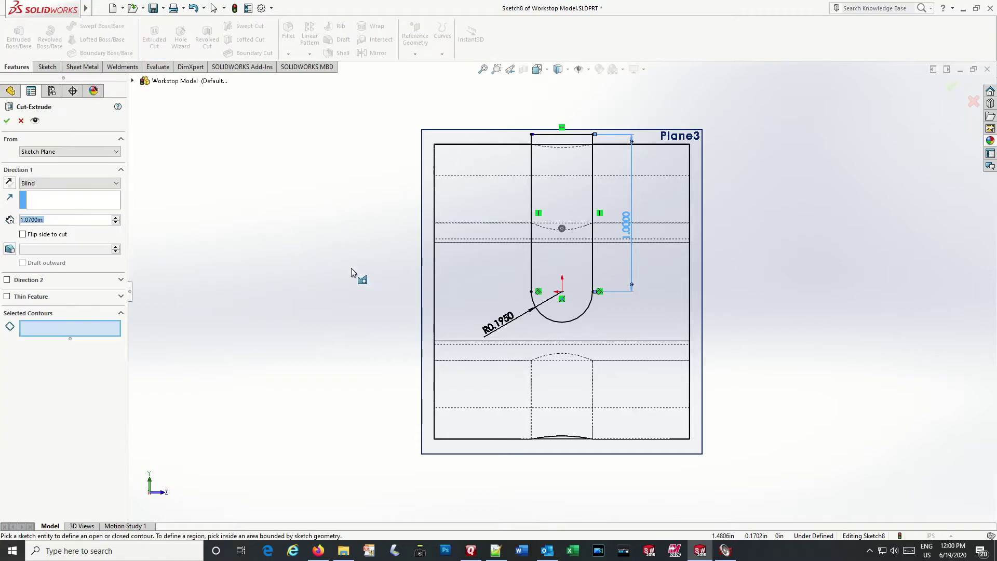
{"action": "middle_click_drag", "start_coordinate": [740, 285], "coordinate": [685, 281]}
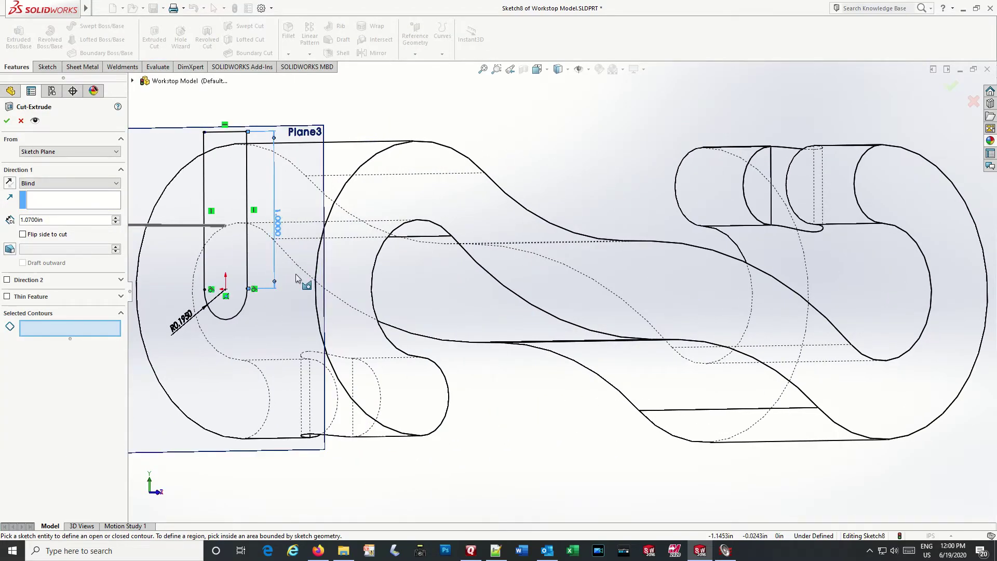
{"action": "scroll", "coordinate": [290, 270], "scroll_direction": "up", "scroll_amount": 1}
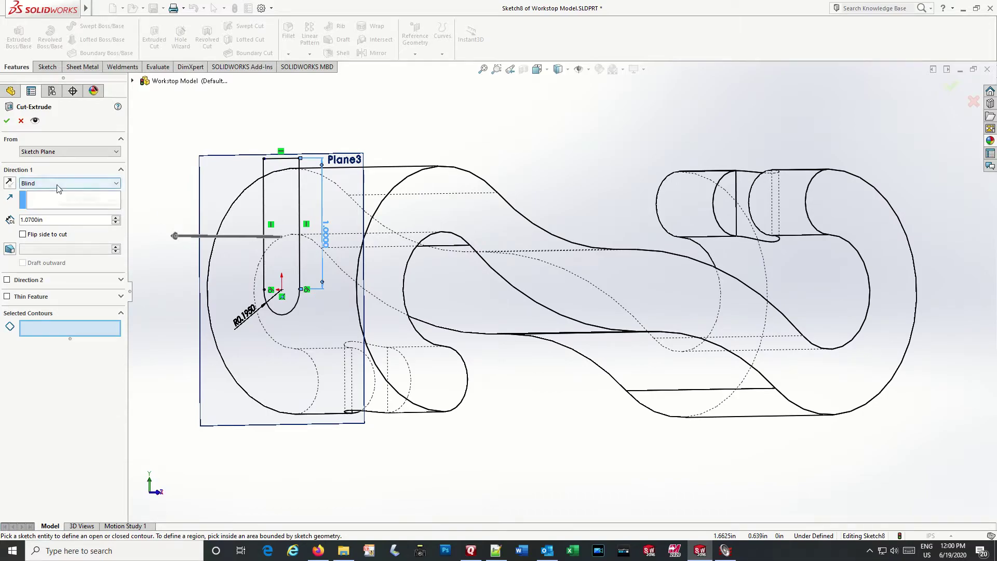
{"action": "left_click", "coordinate": [9, 183]}
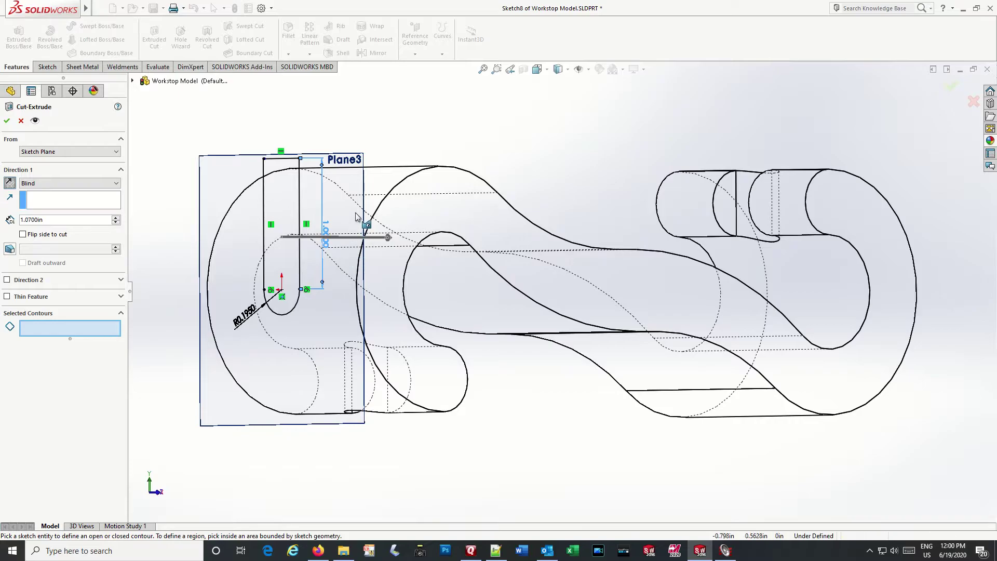
{"action": "middle_click_drag", "start_coordinate": [357, 216], "coordinate": [303, 258]}
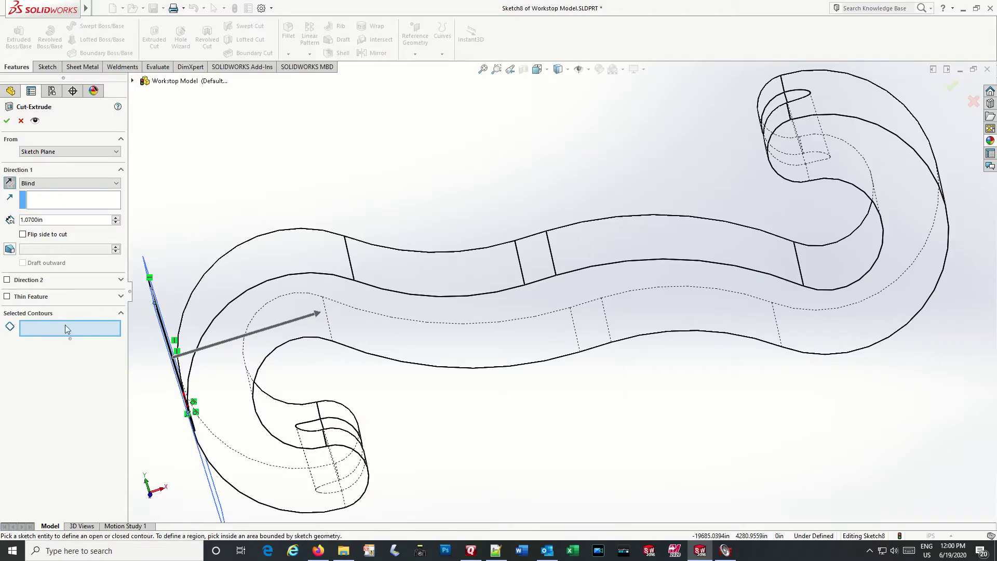
{"action": "middle_click_drag", "start_coordinate": [139, 429], "coordinate": [178, 409]}
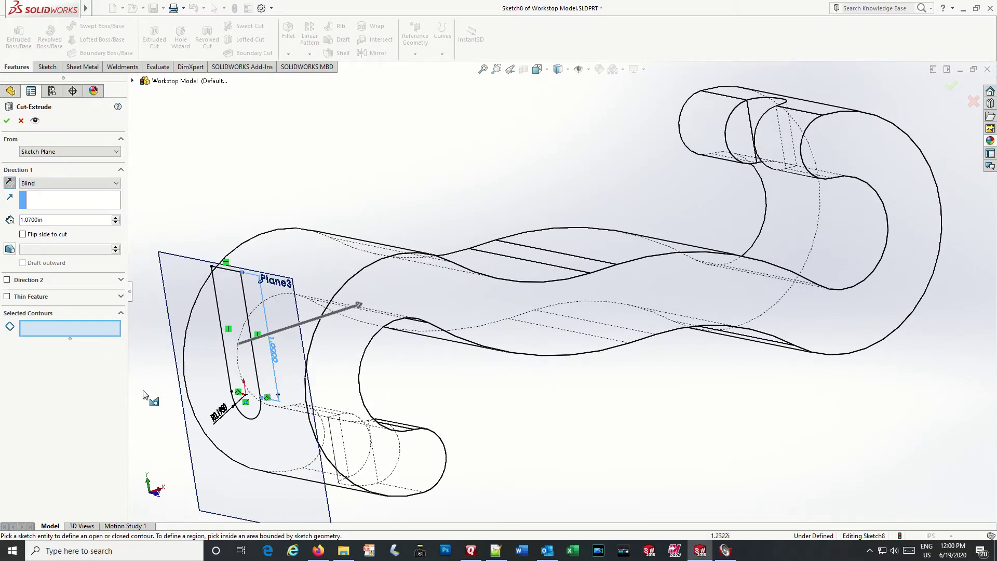
{"action": "left_click", "coordinate": [238, 338]}
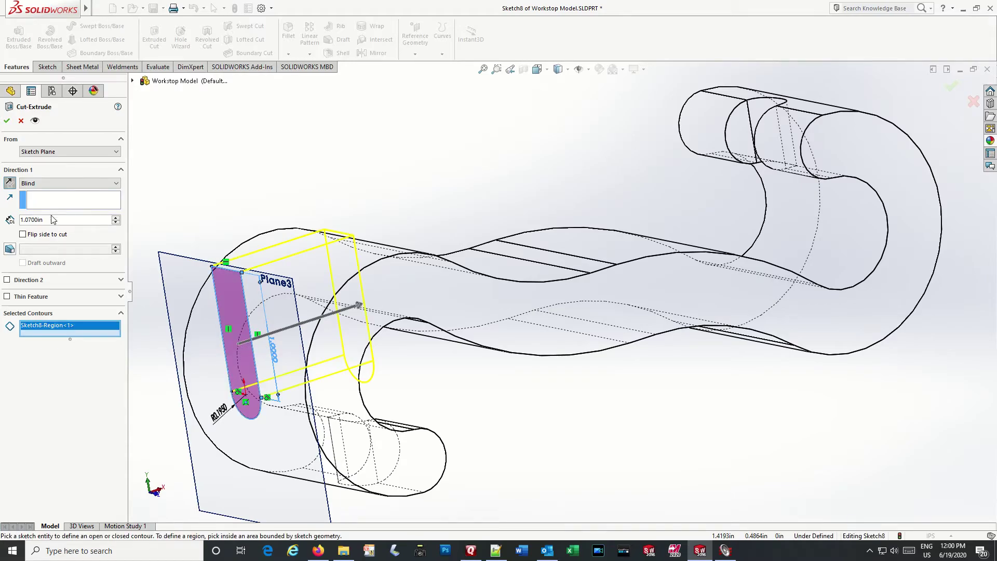
Step: Set the blind cut depth to .938 in and complete the slot cut through the hook's outer wall
{"action": "middle_click_drag", "start_coordinate": [509, 392], "coordinate": [477, 430]}
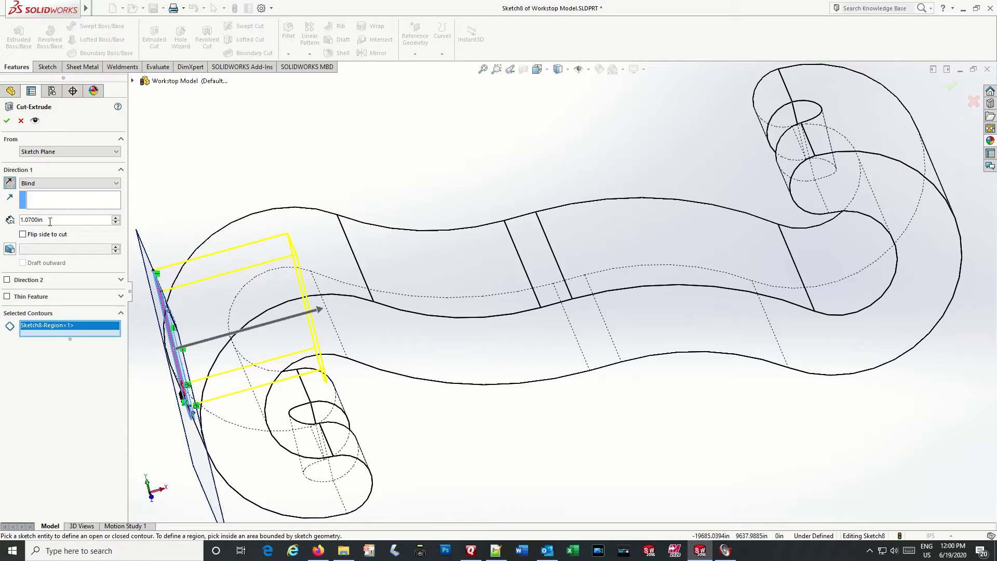
{"action": "left_click_drag", "start_coordinate": [50, 220], "coordinate": [27, 221]}
{"action": "type", "text": "938"}
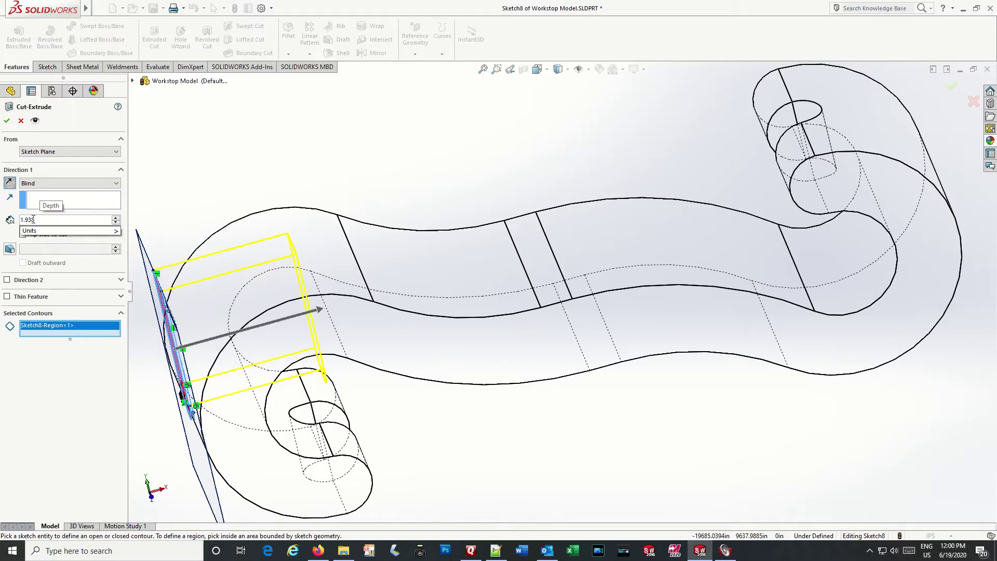
{"action": "type", "text": ".938"}
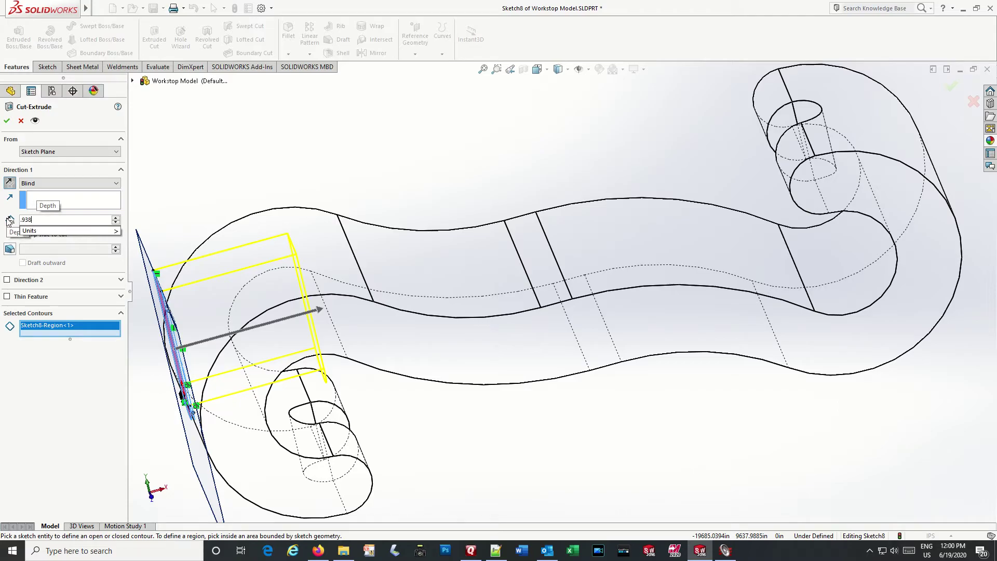
{"action": "key", "text": "Return"}
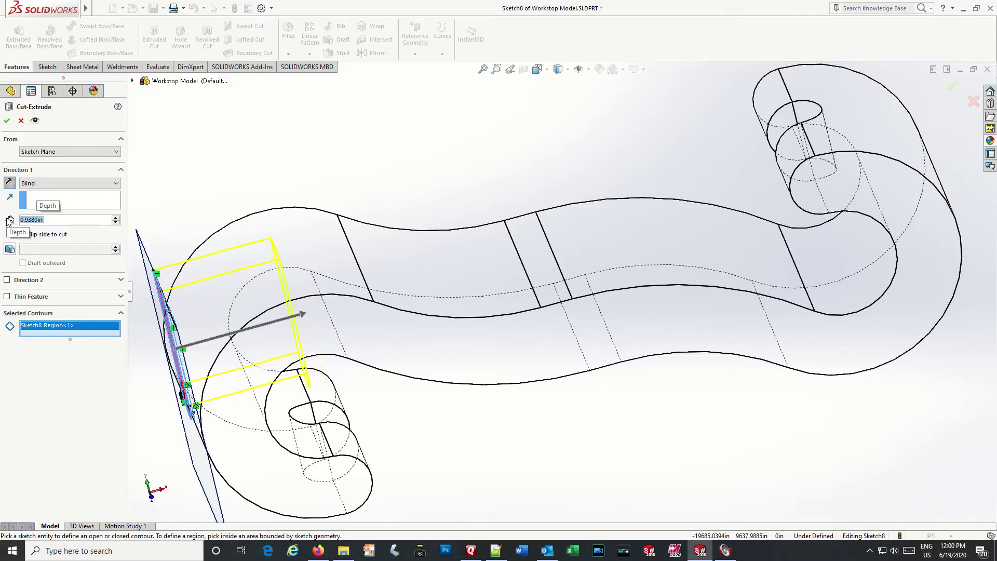
{"action": "left_click", "coordinate": [7, 120]}
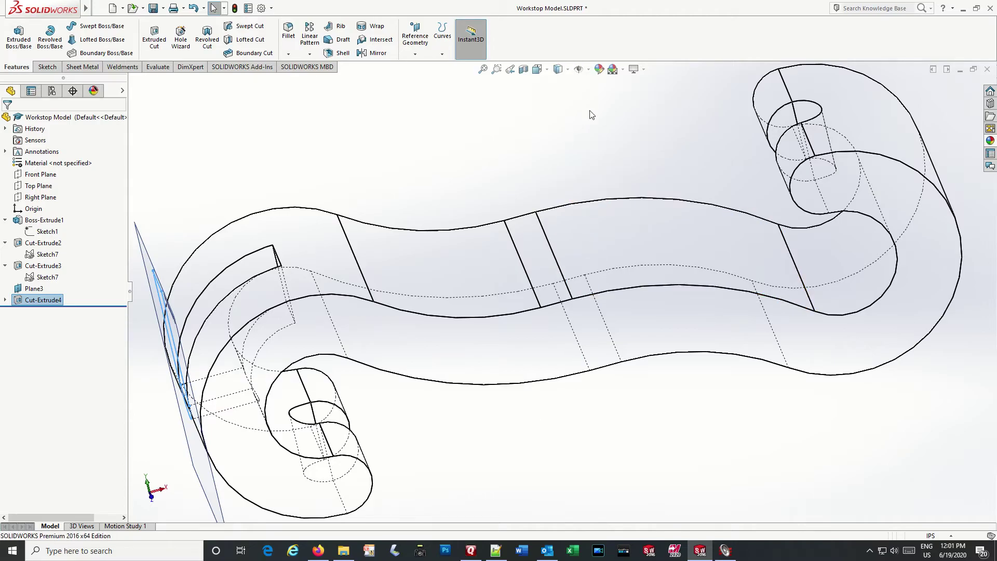
Step: Change the model's display style to shaded with edges
{"action": "left_click", "coordinate": [568, 72]}
{"action": "left_click", "coordinate": [560, 85]}
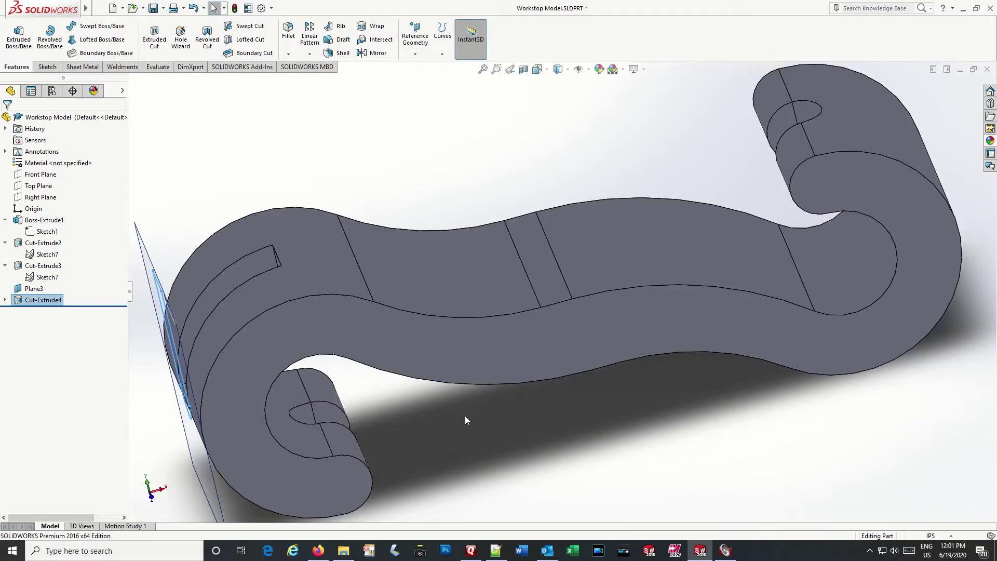
{"action": "mouse_move", "coordinate": [466, 416]}
{"action": "middle_mouse_down"}
{"action": "mouse_move", "coordinate": [477, 409]}
{"action": "mouse_move", "coordinate": [496, 429]}
{"action": "mouse_move", "coordinate": [475, 414]}
{"action": "middle_mouse_up"}
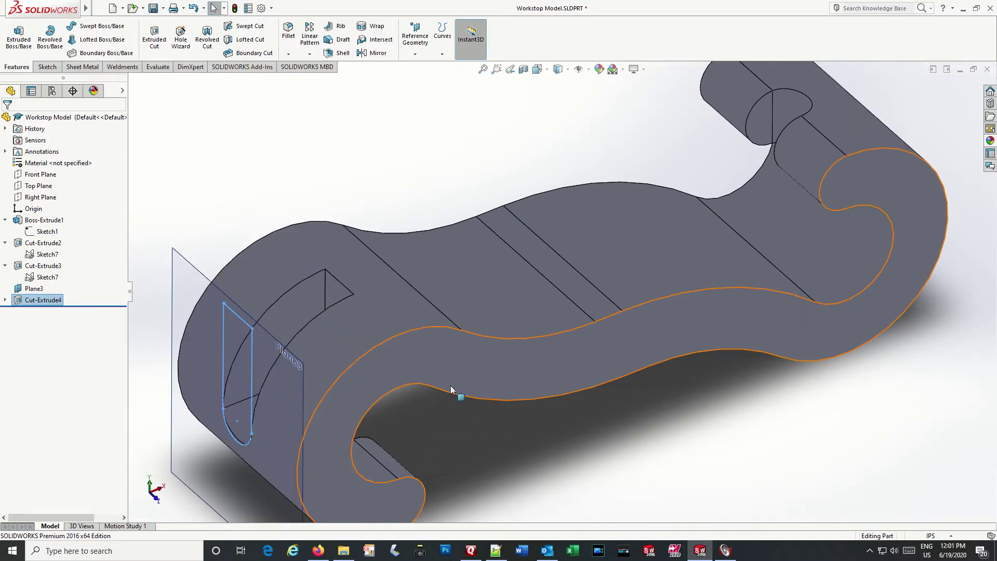
{"action": "middle_click_drag", "start_coordinate": [550, 469], "coordinate": [521, 426]}
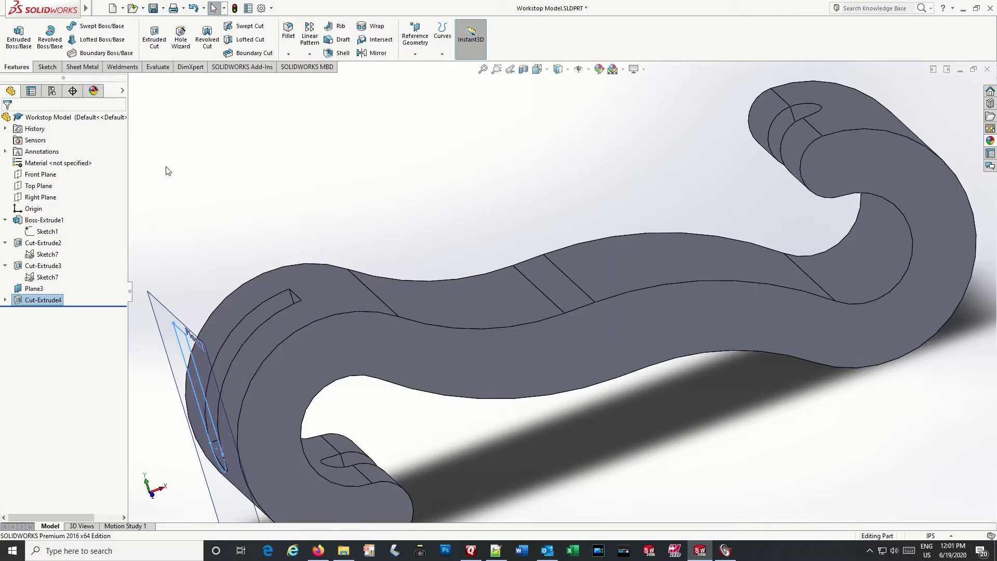
Step: Fillet the two corner edges at the square end of the new slot with a symmetric radius of .39/2 (0.195 in)
{"action": "left_click", "coordinate": [288, 55]}
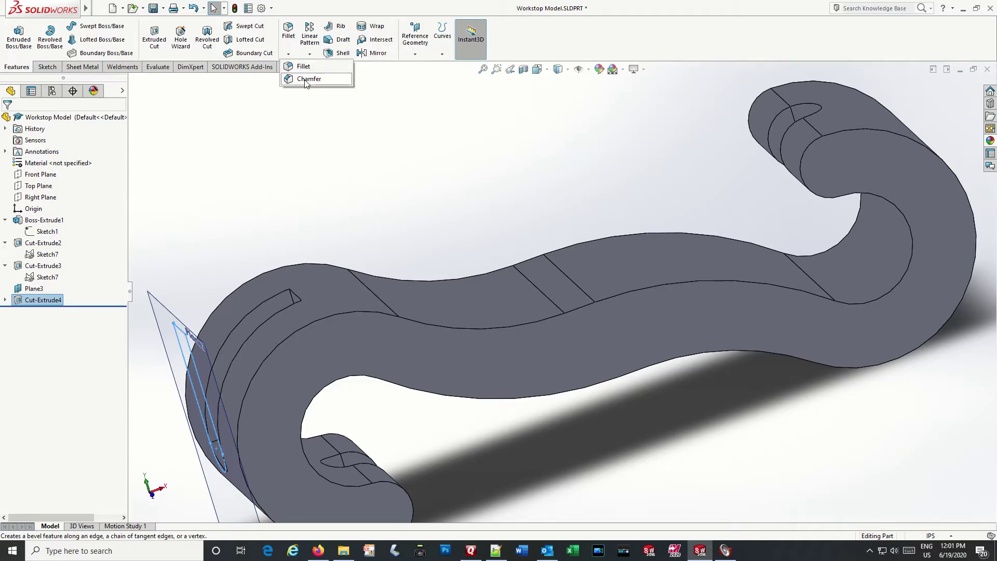
{"action": "left_click", "coordinate": [304, 67]}
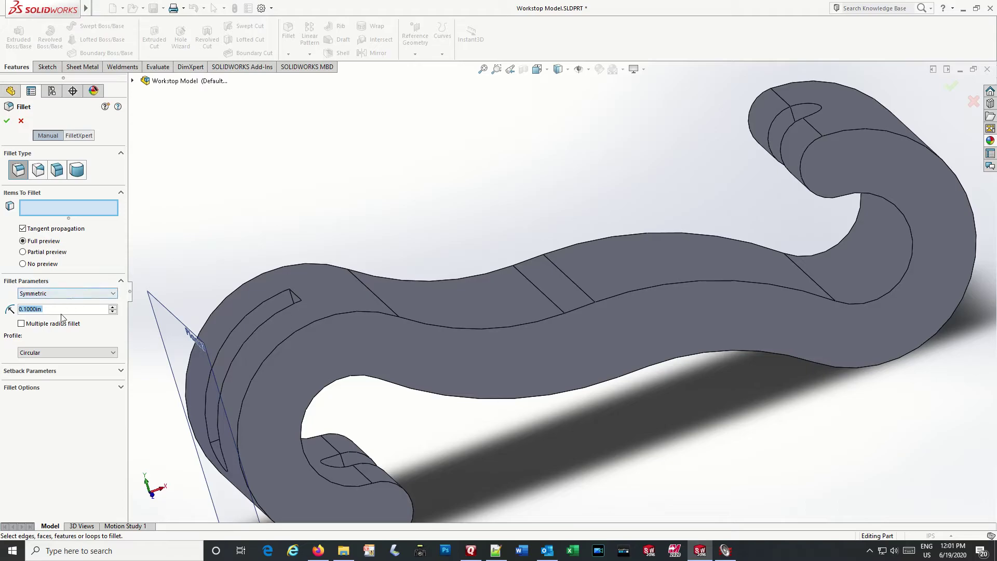
{"action": "type", "text": ".39/2"}
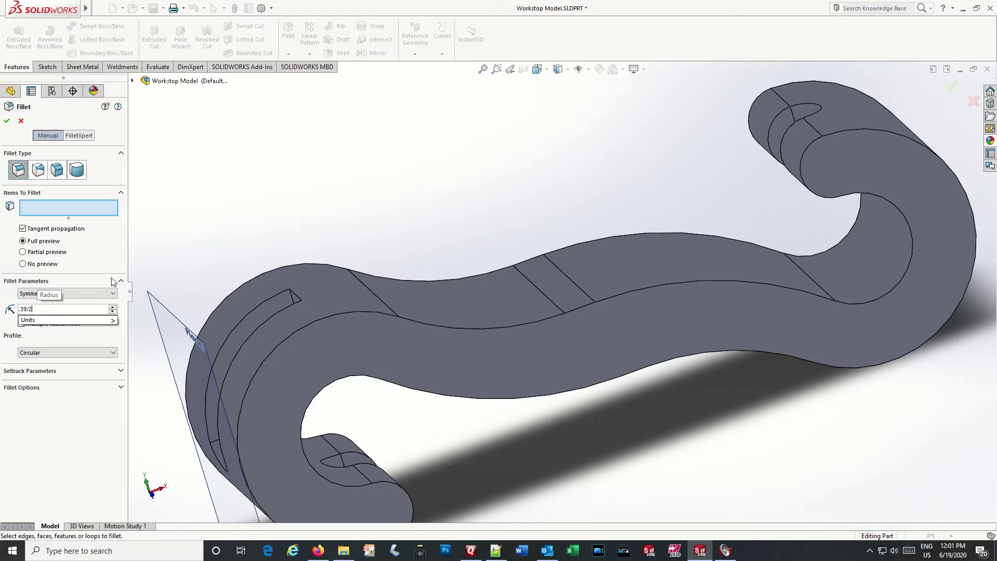
{"action": "key", "text": "Return"}
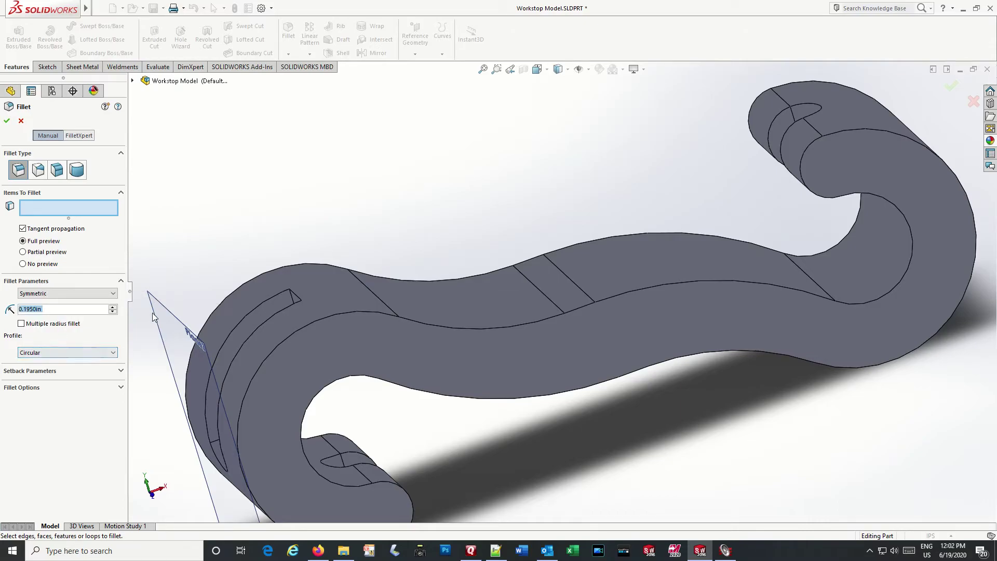
{"action": "middle_click_drag", "start_coordinate": [244, 390], "coordinate": [327, 414]}
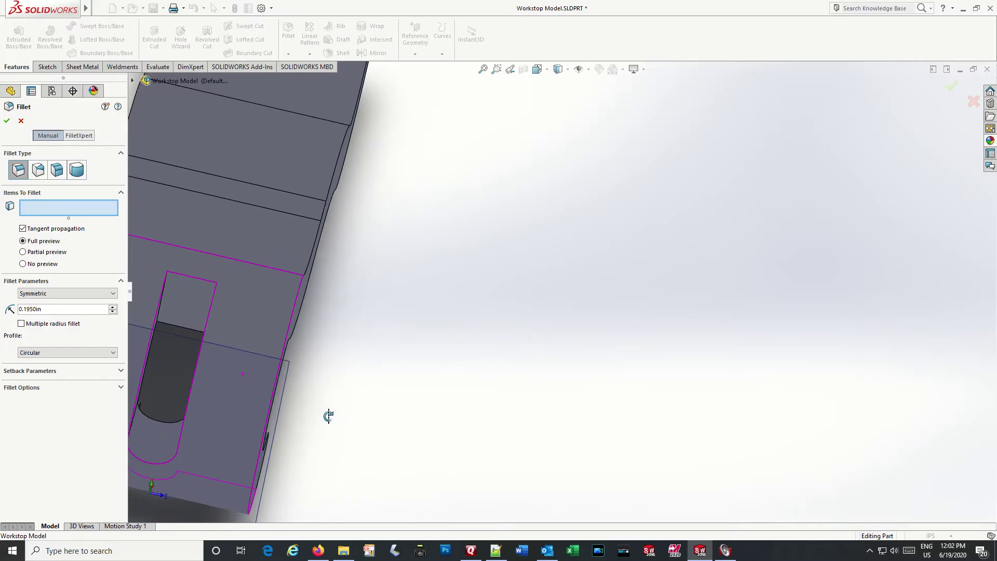
{"action": "left_click", "coordinate": [161, 305]}
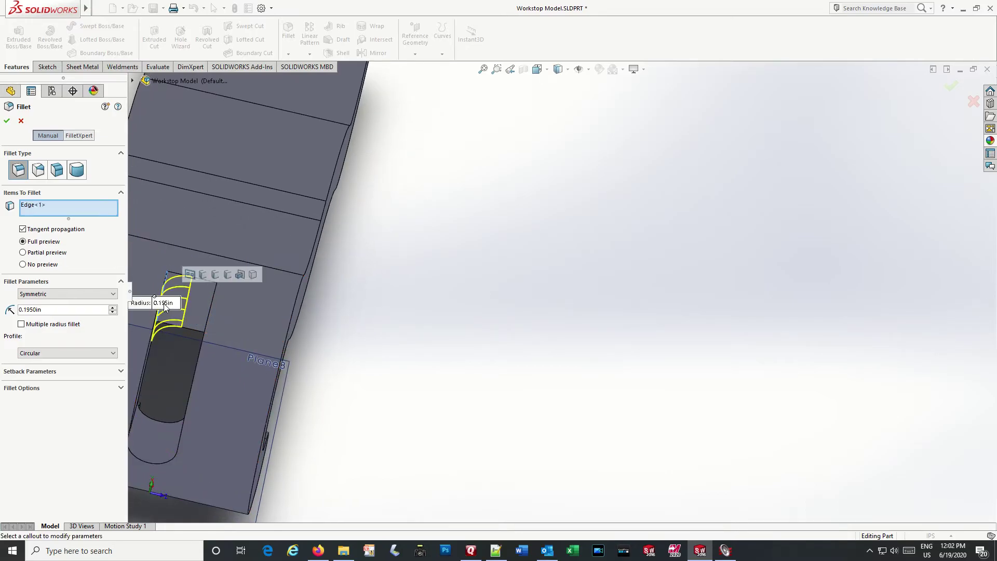
{"action": "middle_click_drag", "start_coordinate": [187, 326], "coordinate": [211, 318]}
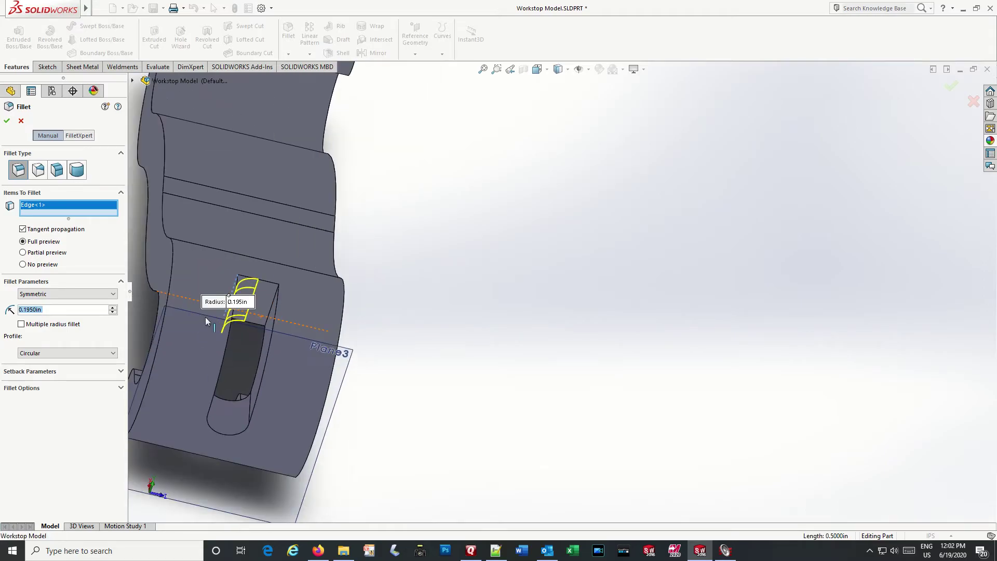
{"action": "left_click", "coordinate": [270, 311]}
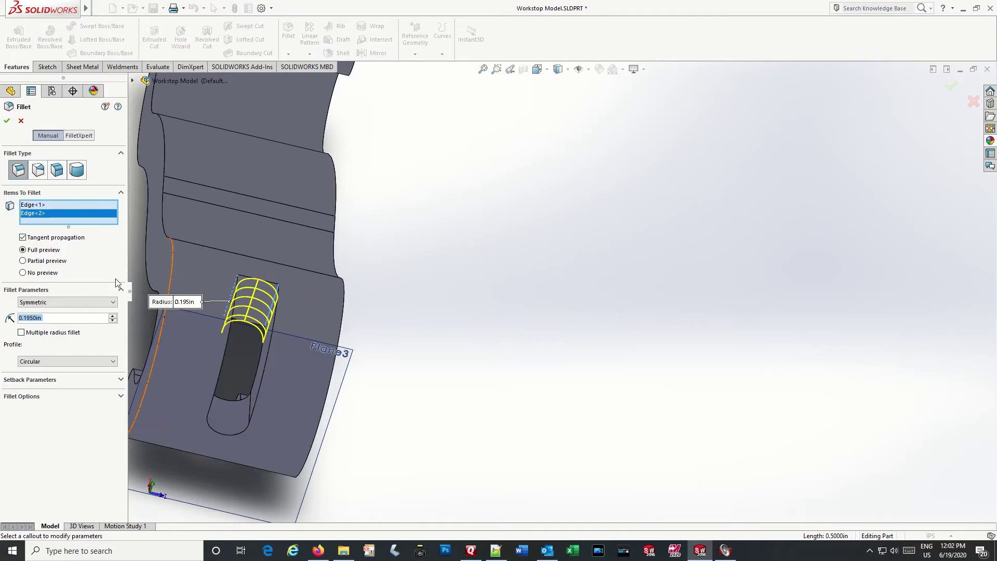
{"action": "left_click", "coordinate": [11, 119]}
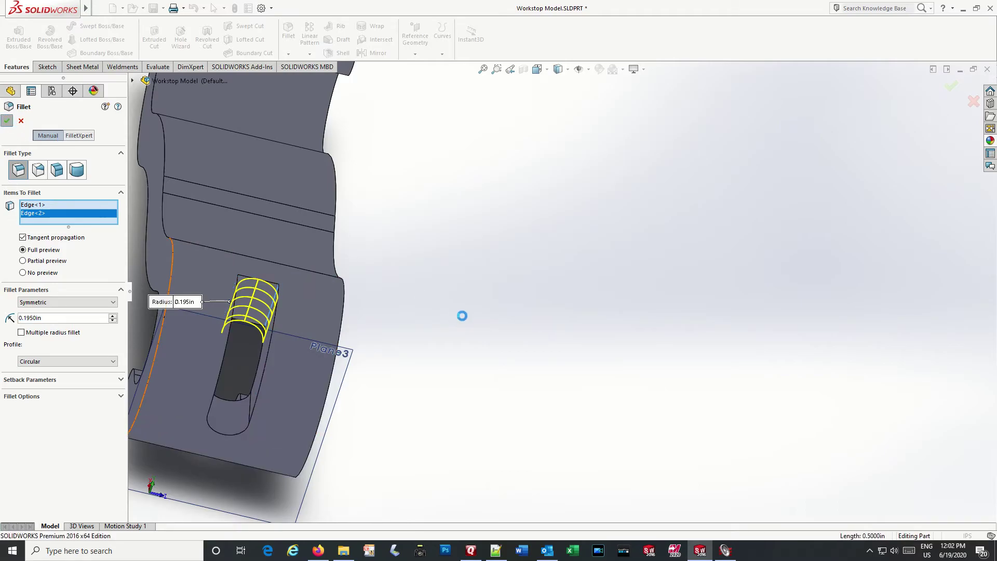
Step: Create a reference plane offset from Plane3 by 4.125+(2*.938) in, toward the opposite hook
{"action": "middle_click_drag", "start_coordinate": [462, 321], "coordinate": [645, 298]}
{"action": "scroll", "coordinate": [846, 111], "scroll_direction": "up", "scroll_amount": 3}
{"action": "scroll", "coordinate": [846, 121], "scroll_direction": "down", "scroll_amount": 2}
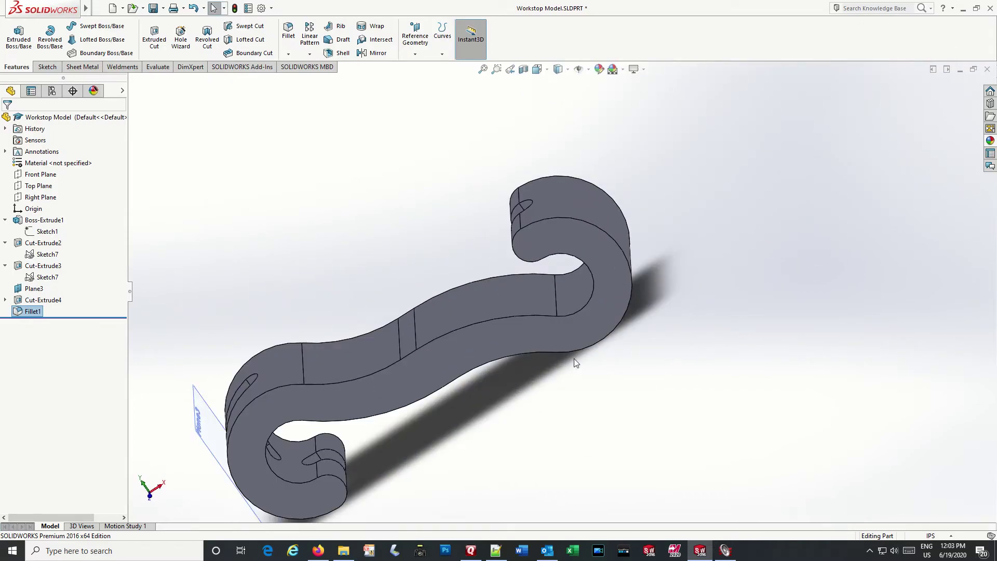
{"action": "left_click", "coordinate": [415, 47]}
{"action": "left_click", "coordinate": [423, 67]}
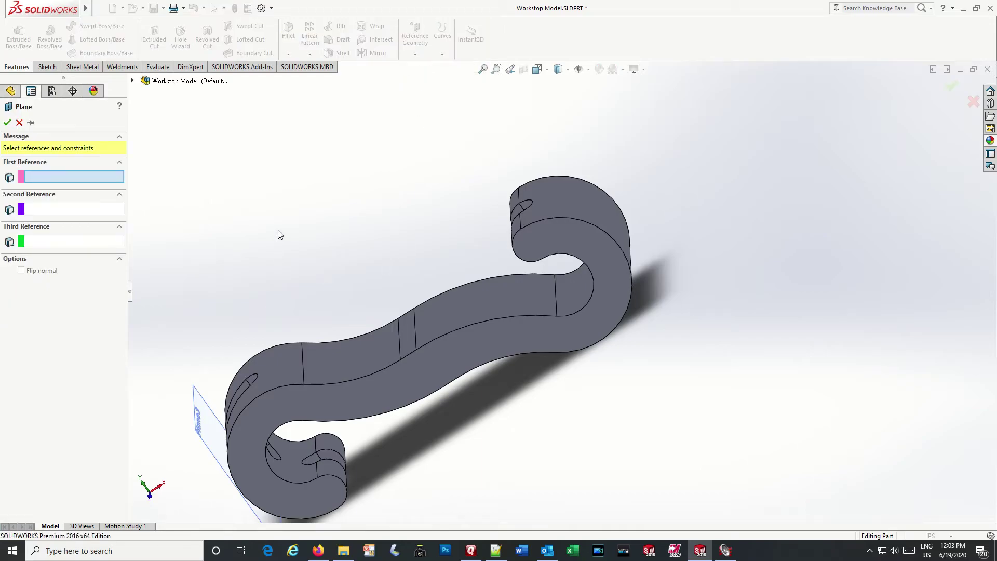
{"action": "left_click", "coordinate": [201, 428]}
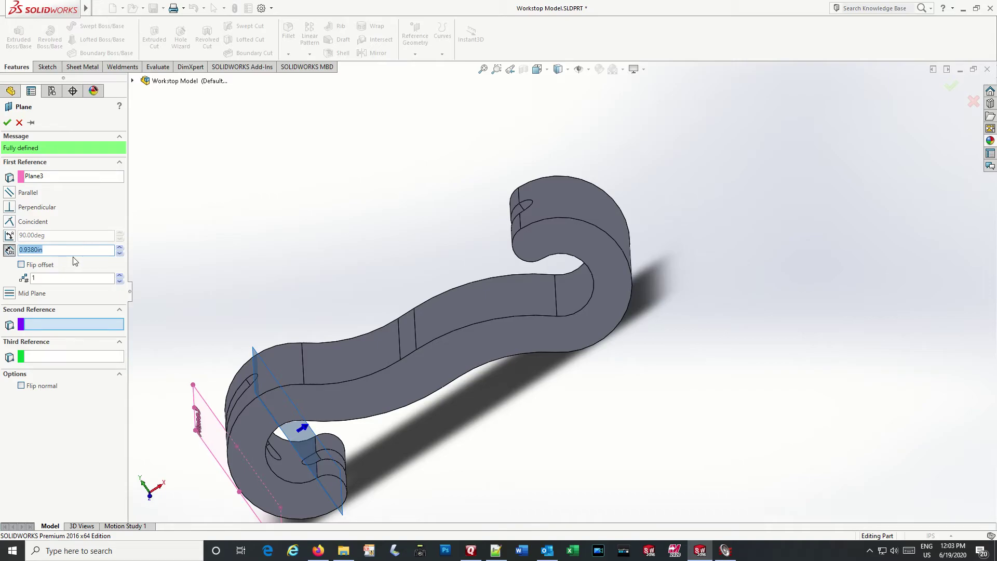
{"action": "type", "text": "4.125"}
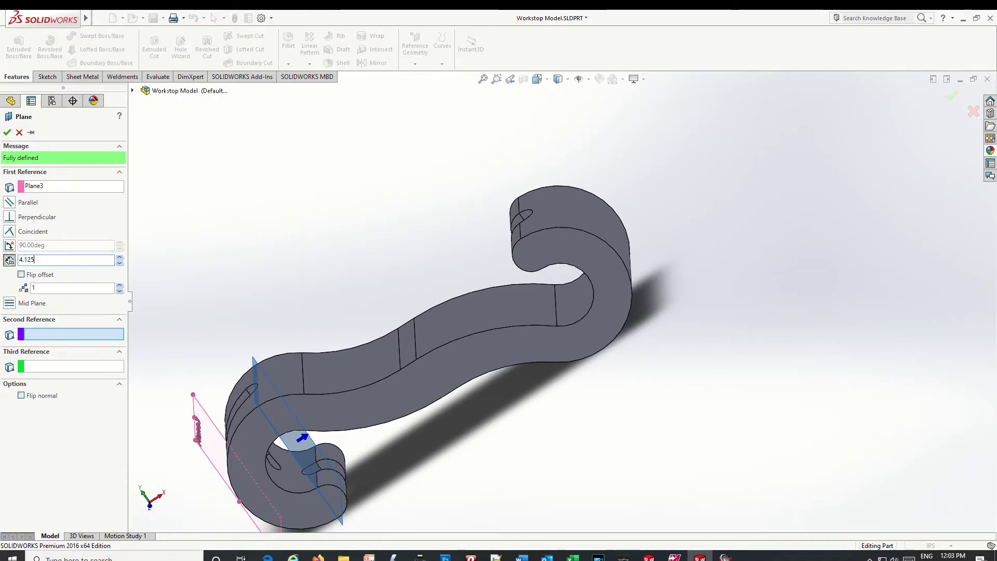
{"action": "type", "text": "+(2*.938)"}
{"action": "key", "text": "Return"}
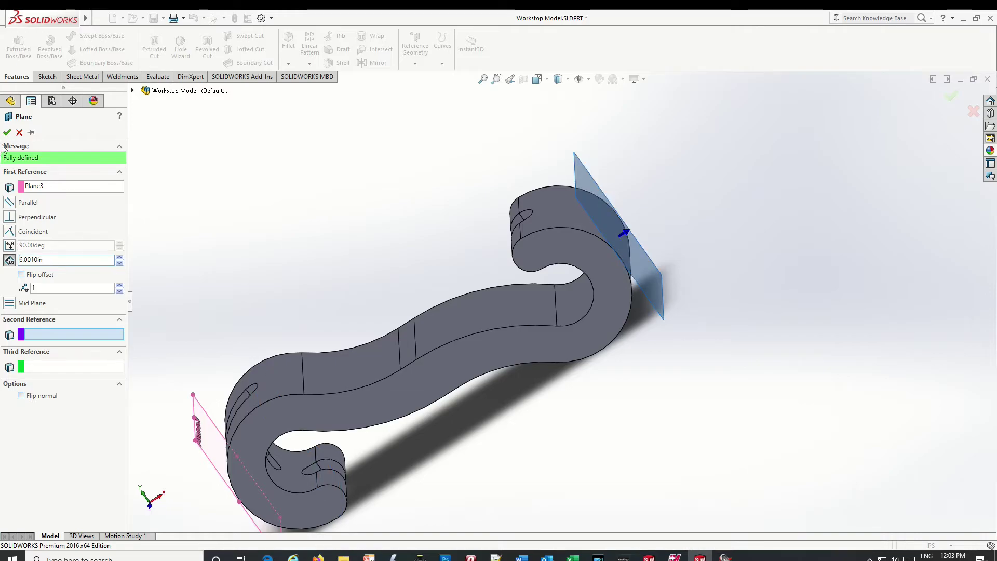
{"action": "left_click", "coordinate": [7, 131]}
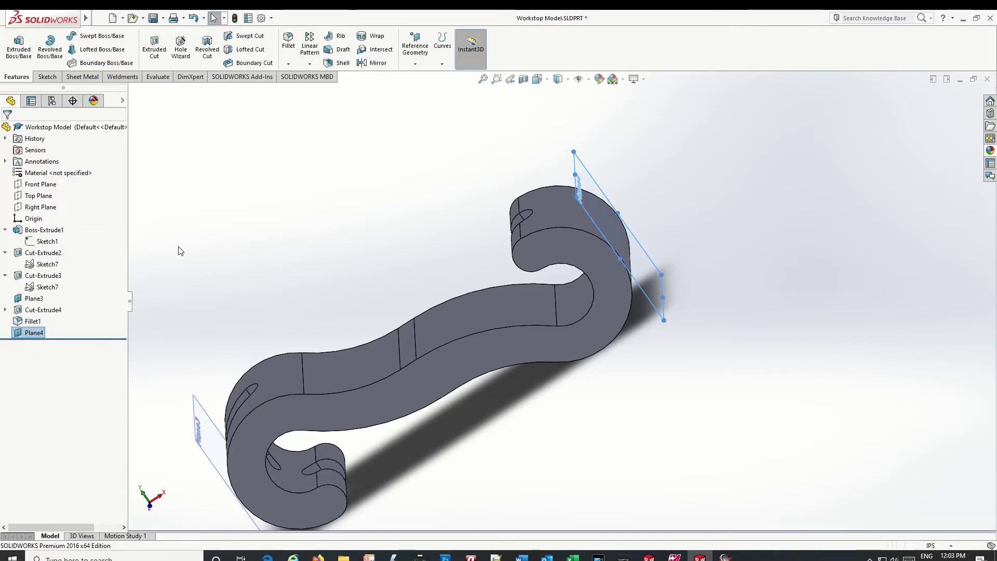
Step: Start a sketch on the new plane, view it face-on, and display the model with hidden lines visible
{"action": "left_click", "coordinate": [49, 77]}
{"action": "left_click", "coordinate": [15, 44]}
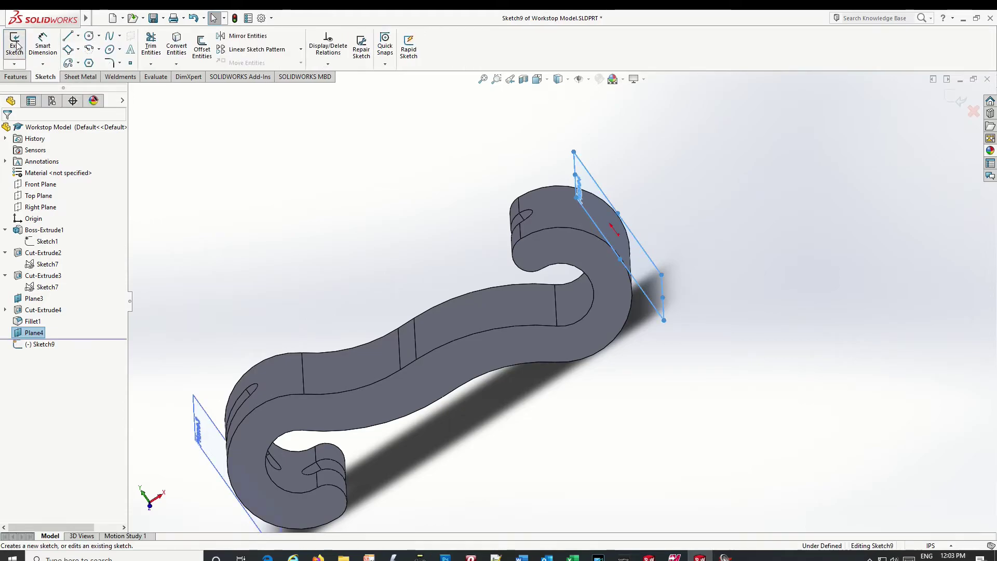
{"action": "left_click", "coordinate": [48, 348]}
{"action": "left_click", "coordinate": [70, 337]}
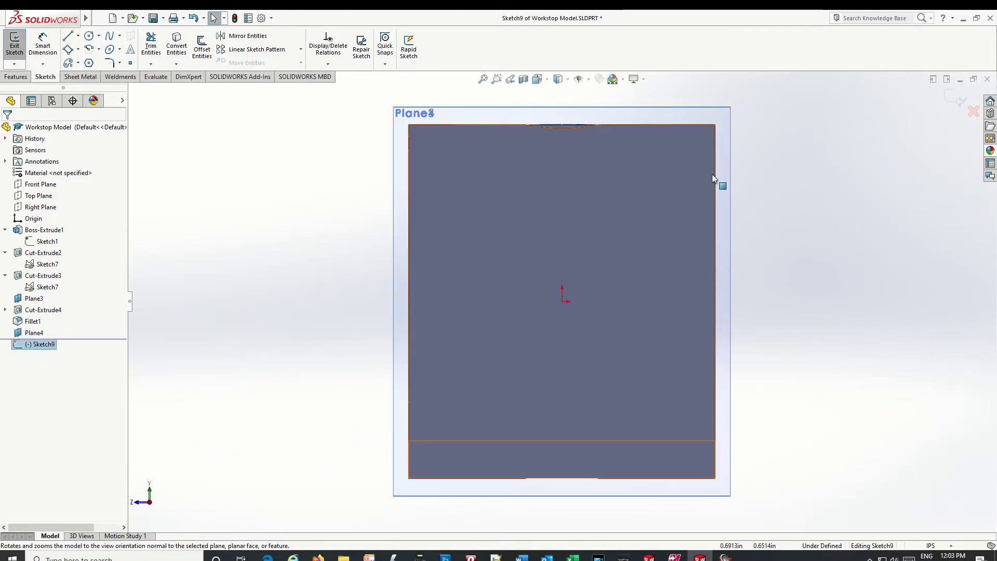
{"action": "left_click", "coordinate": [566, 82]}
{"action": "left_click", "coordinate": [558, 138]}
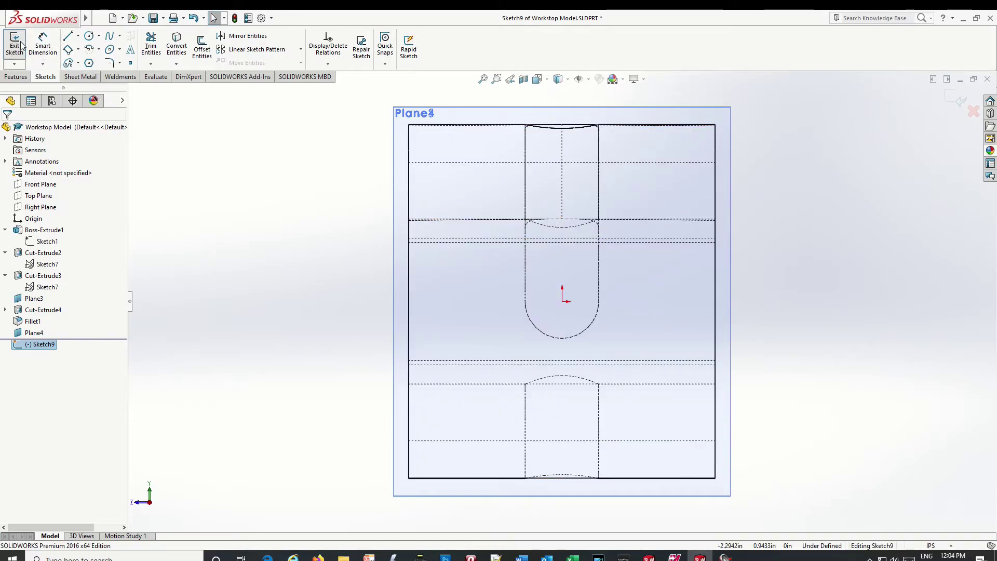
Step: Sketch a slot outline about 1.04 in long and 0.39 in wide from three lines below the origin, closed with a tangent arc above
{"action": "left_click", "coordinate": [69, 37]}
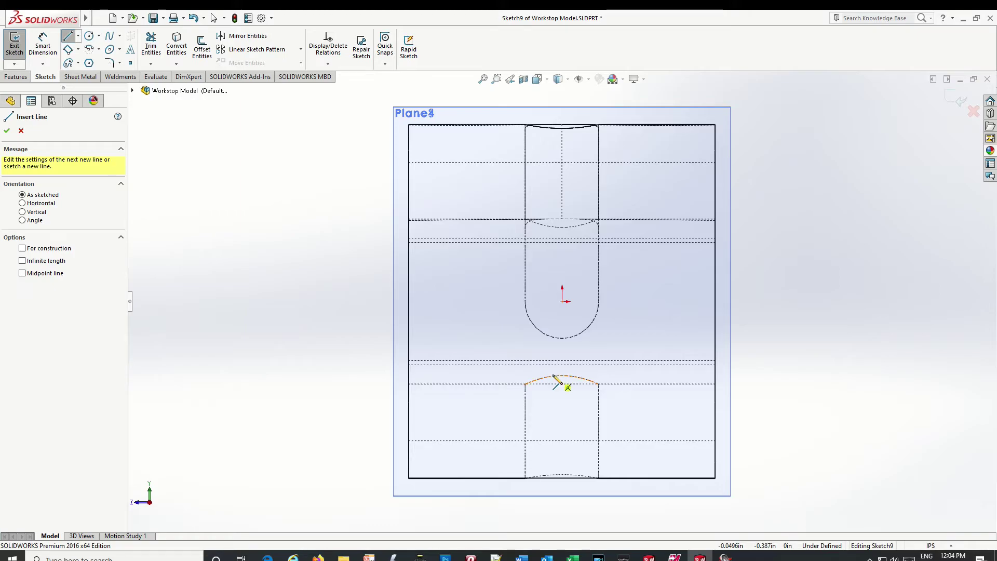
{"action": "left_click", "coordinate": [524, 302]}
{"action": "left_click", "coordinate": [525, 496]}
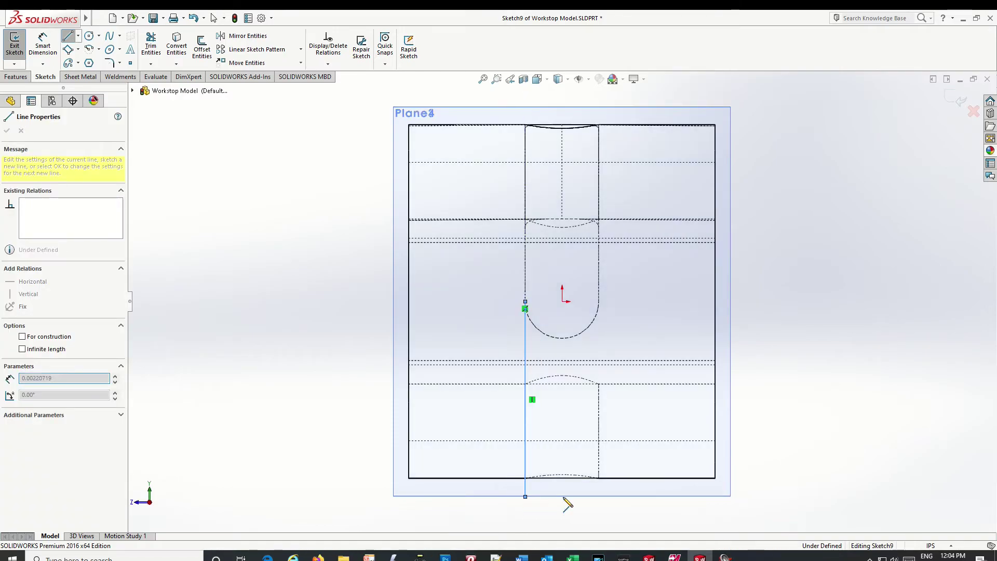
{"action": "left_click", "coordinate": [598, 497]}
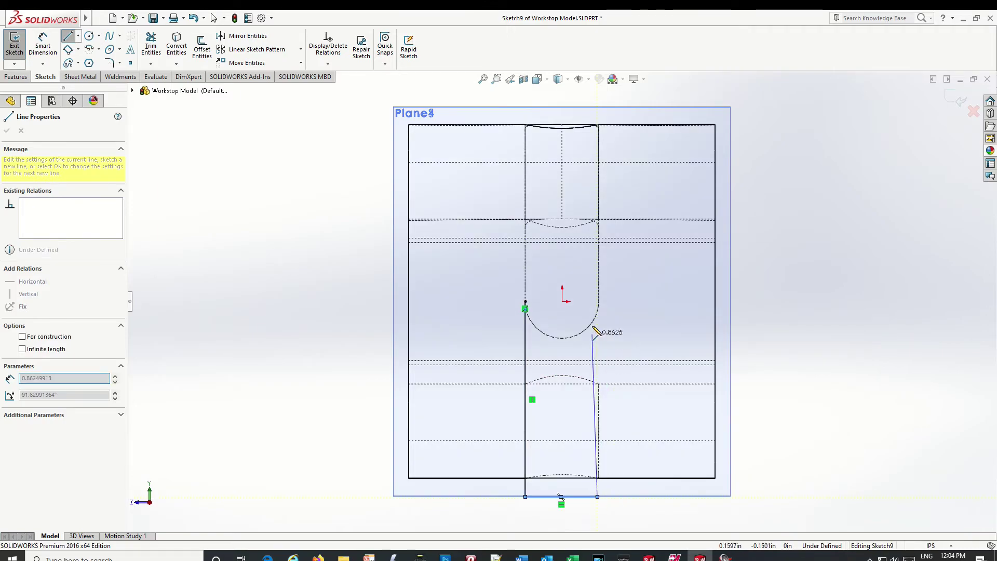
{"action": "left_click", "coordinate": [599, 302]}
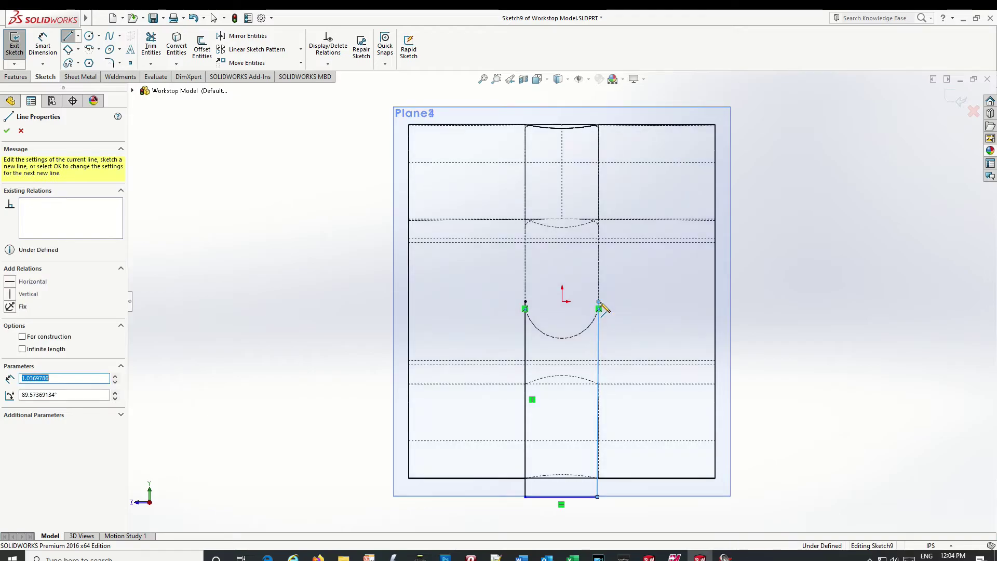
{"action": "left_click", "coordinate": [526, 302]}
{"action": "right_click", "coordinate": [659, 315]}
{"action": "left_click", "coordinate": [677, 316]}
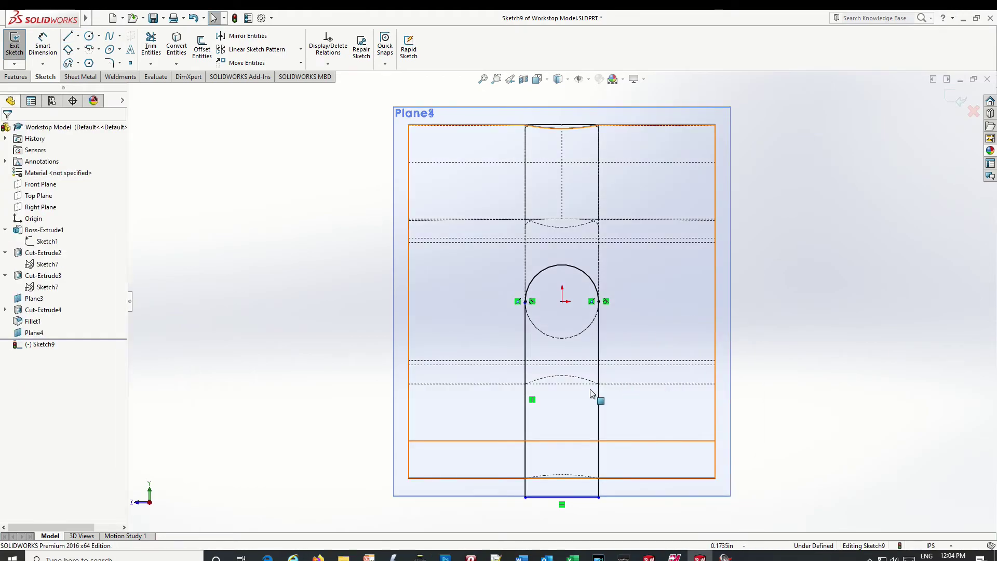
Step: Dimension the slot's straight side line to 1 in
{"action": "left_click", "coordinate": [43, 46]}
{"action": "left_click", "coordinate": [525, 399]}
{"action": "left_click", "coordinate": [474, 397]}
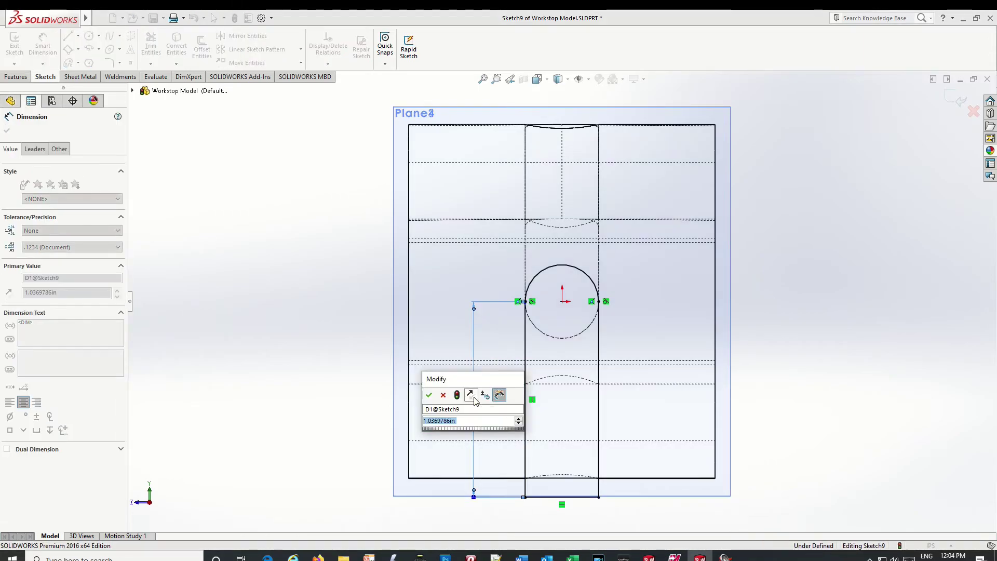
{"action": "type", "text": "1"}
{"action": "key", "text": "Return"}
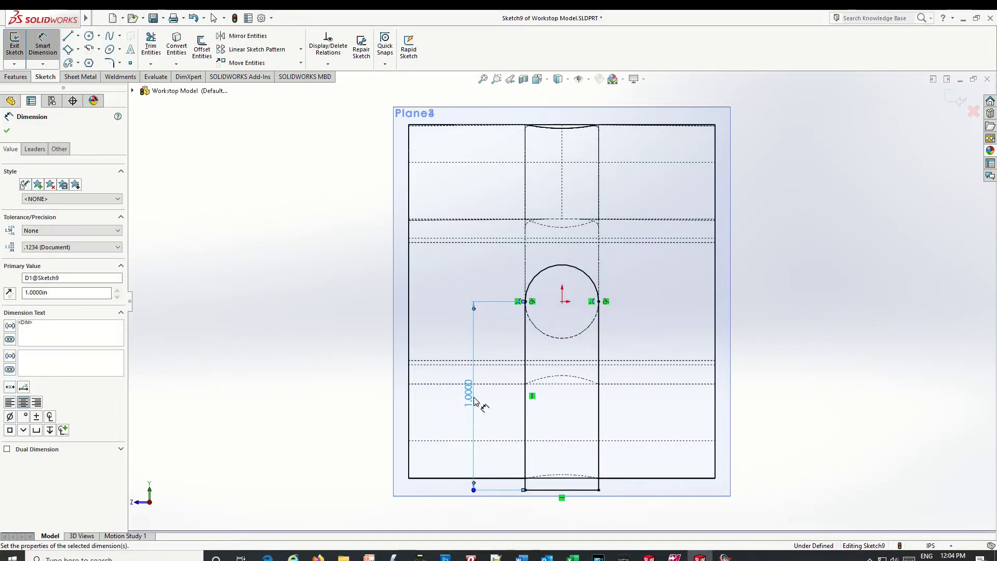
{"action": "left_click", "coordinate": [11, 131]}
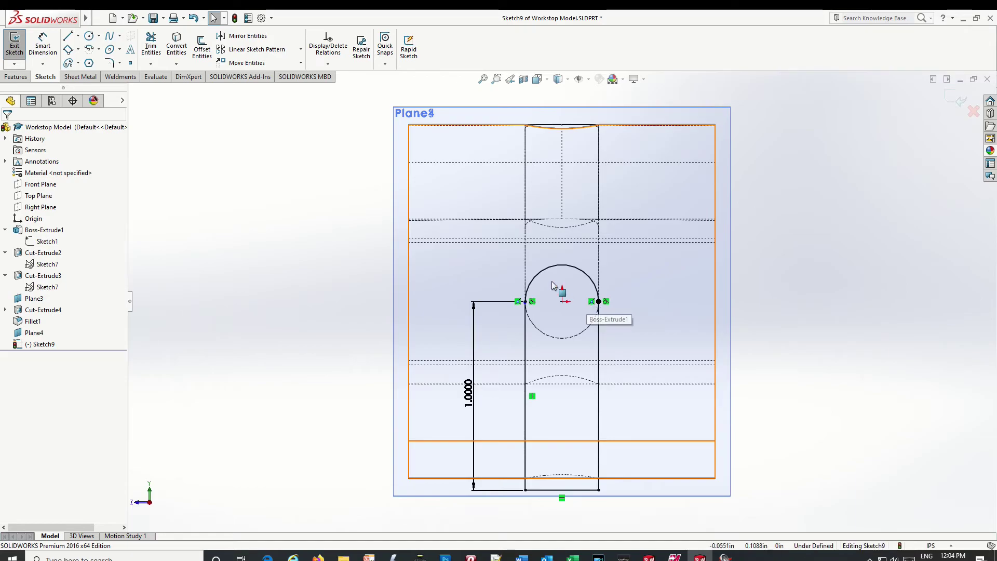
Step: Measure the radius of the slot's end arc
{"action": "left_click", "coordinate": [155, 76]}
{"action": "left_click", "coordinate": [42, 45]}
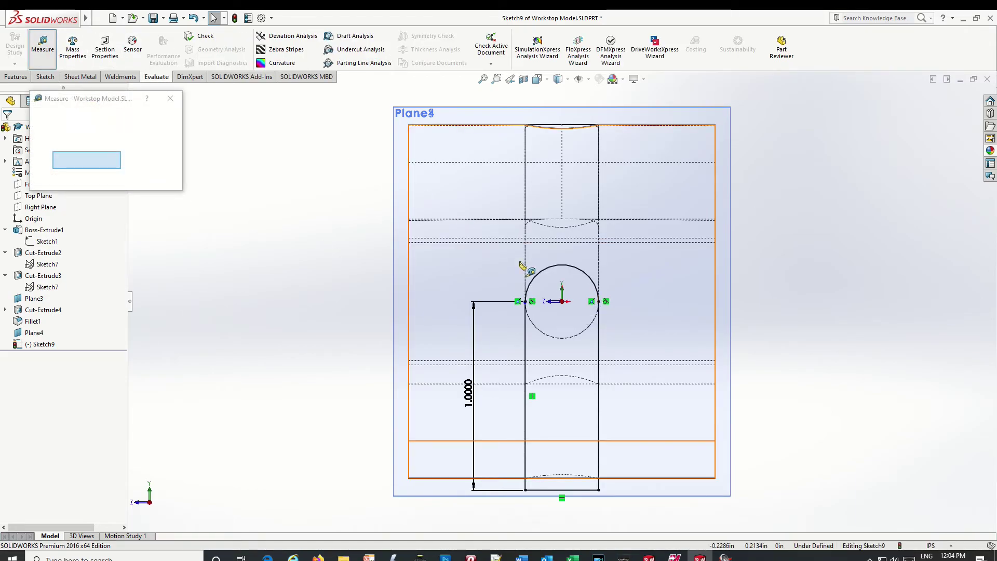
{"action": "left_click", "coordinate": [539, 279]}
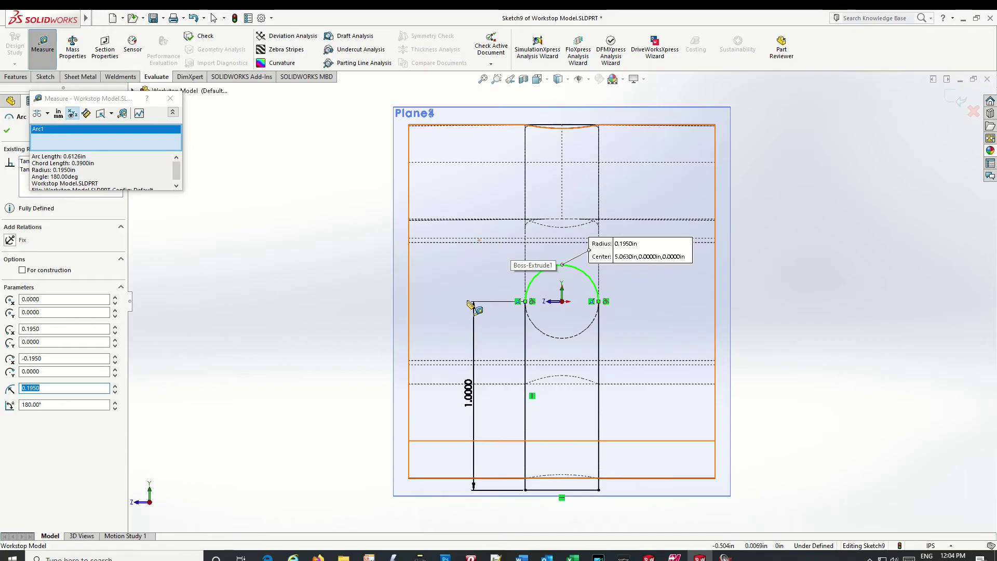
{"action": "key", "text": "Escape"}
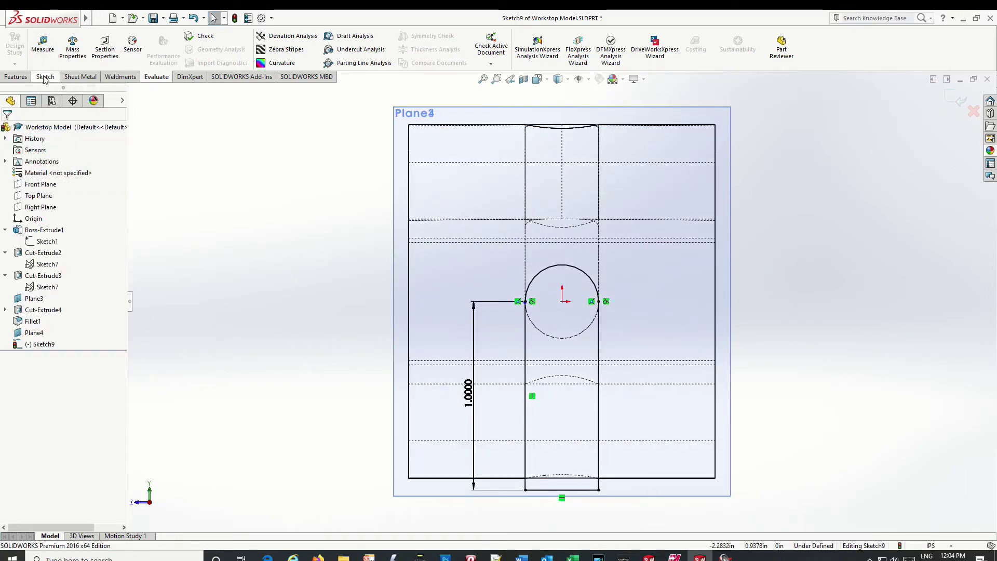
{"action": "left_click", "coordinate": [16, 77]}
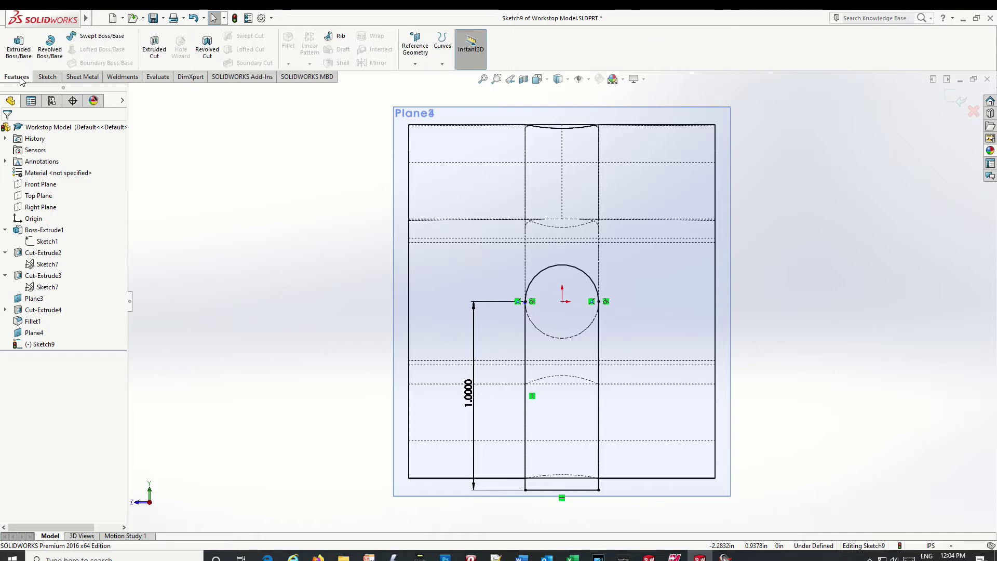
{"action": "left_click", "coordinate": [154, 47]}
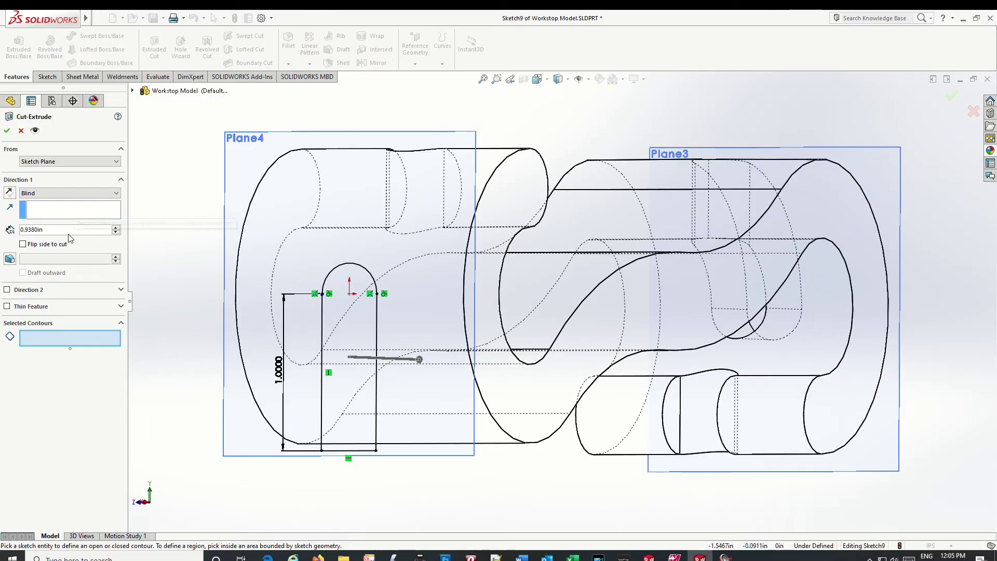
{"action": "left_click", "coordinate": [7, 131]}
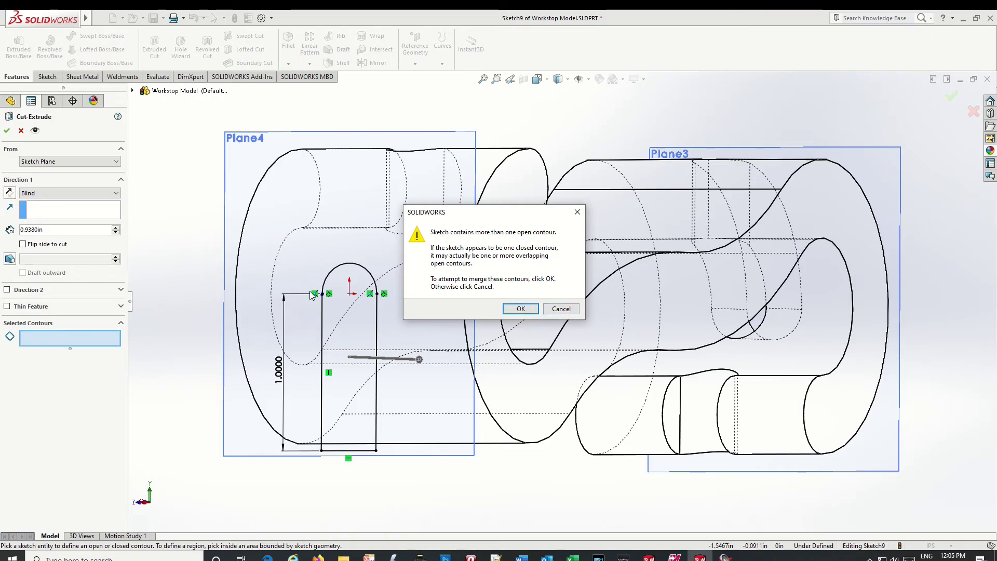
{"action": "left_click", "coordinate": [521, 309]}
{"action": "left_click", "coordinate": [554, 289]}
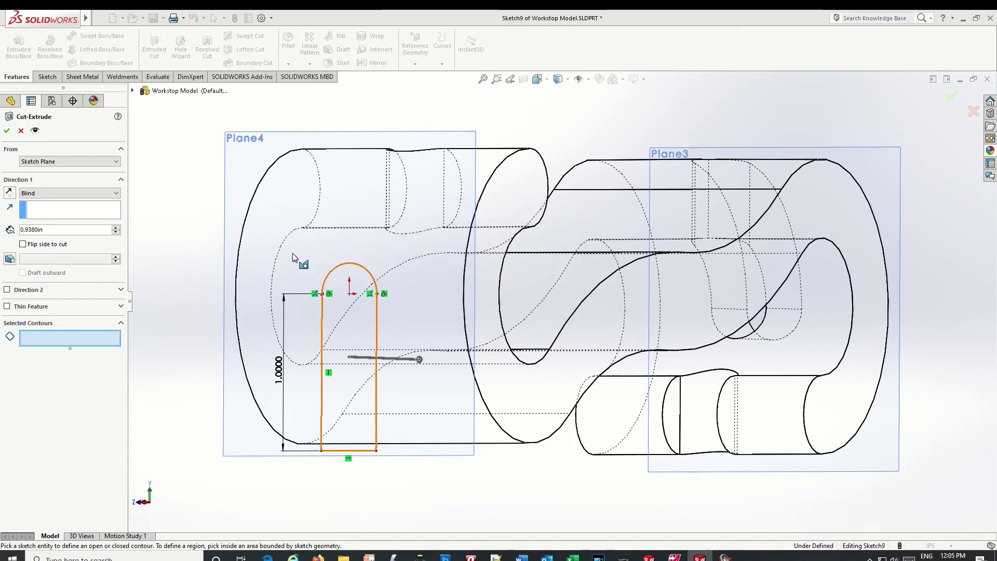
{"action": "left_click", "coordinate": [21, 130]}
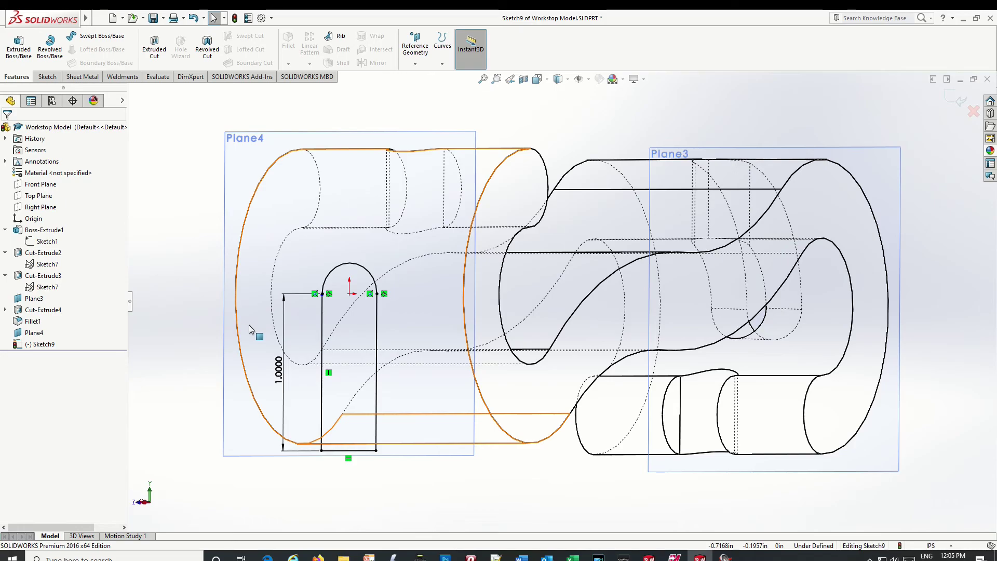
Step: Remove the tiny stray line where the slot's dimensioned side meets the end arc
{"action": "left_click", "coordinate": [33, 347]}
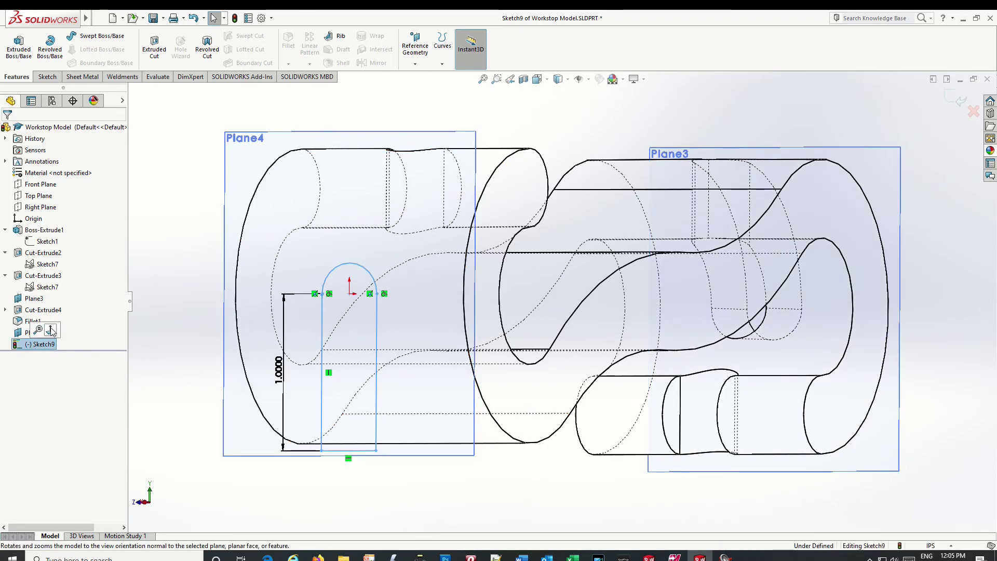
{"action": "left_click", "coordinate": [54, 331]}
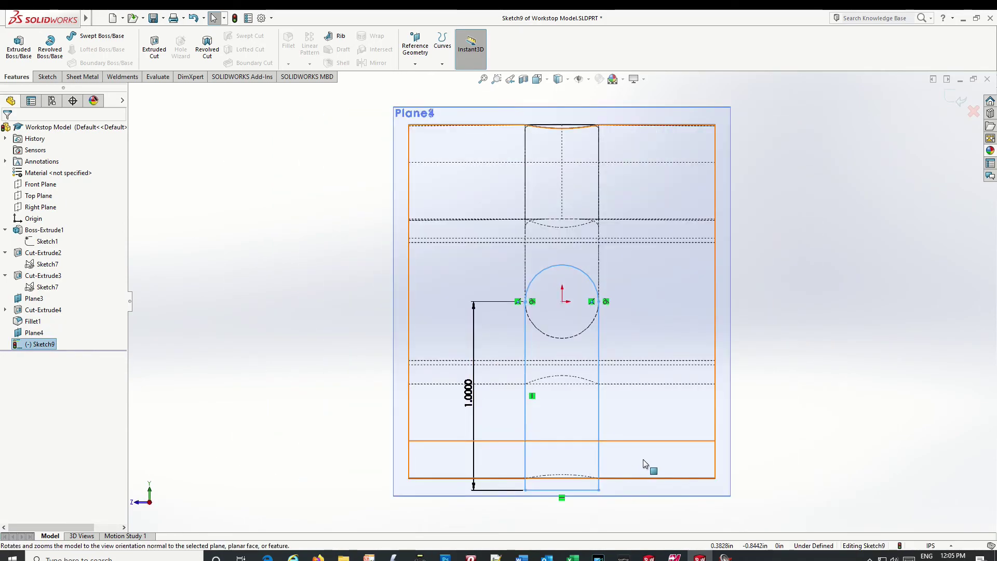
{"action": "scroll", "coordinate": [549, 316], "scroll_direction": "up", "scroll_amount": 2}
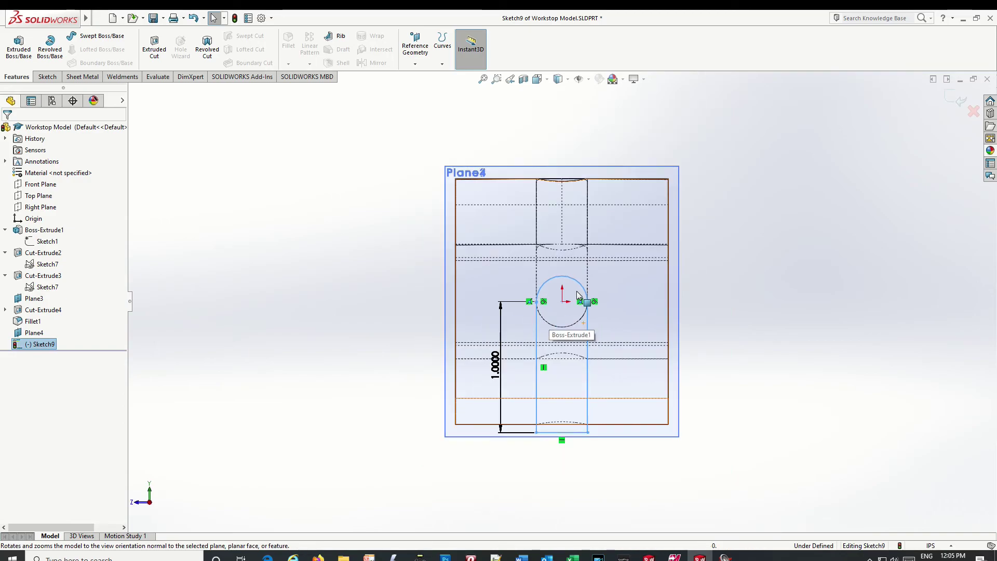
{"action": "scroll", "coordinate": [581, 291], "scroll_direction": "down", "scroll_amount": 2}
{"action": "left_click", "coordinate": [643, 341]}
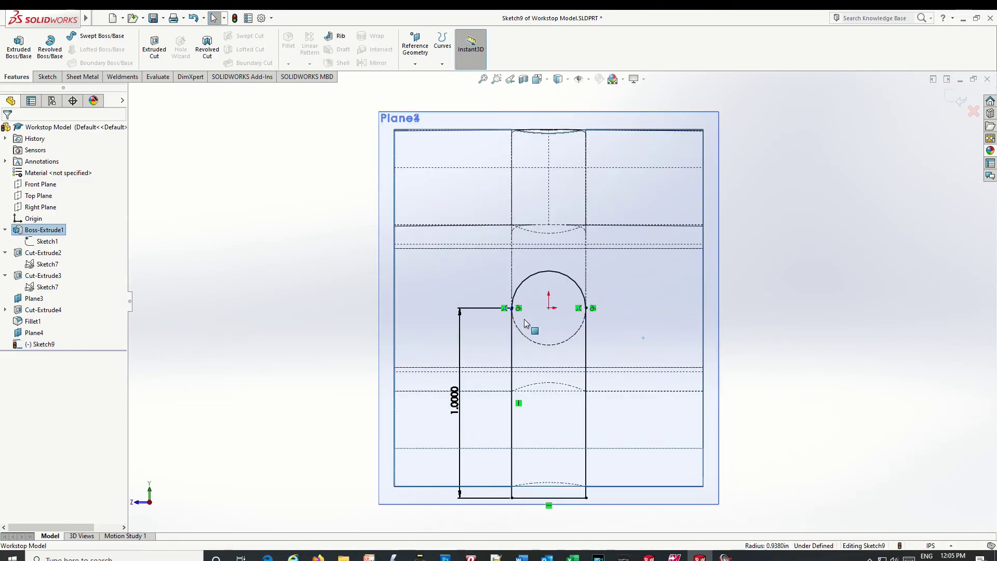
{"action": "scroll", "coordinate": [515, 305], "scroll_direction": "down", "scroll_amount": 5}
{"action": "scroll", "coordinate": [514, 302], "scroll_direction": "down", "scroll_amount": 6}
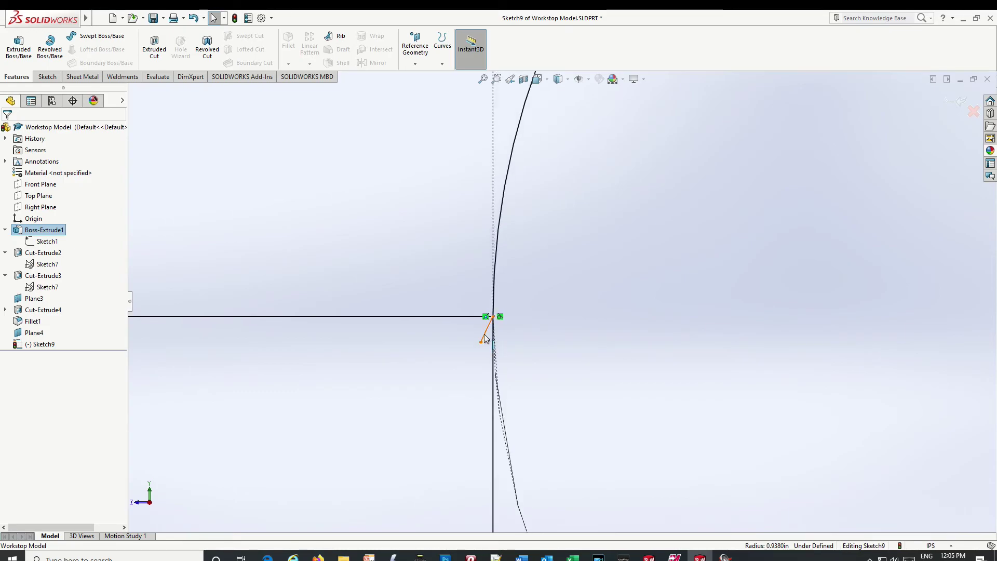
{"action": "left_click", "coordinate": [404, 306]}
{"action": "key", "text": "Escape"}
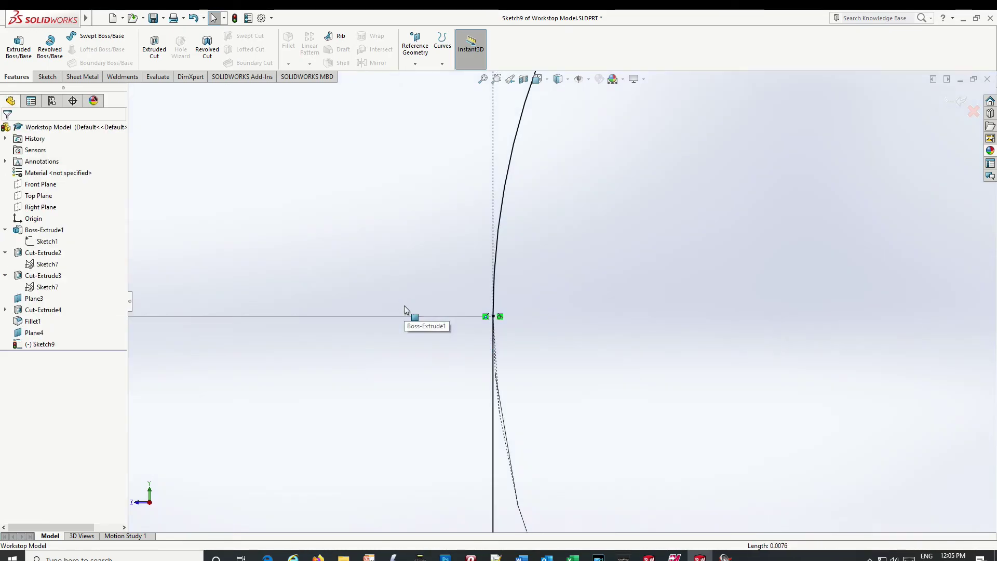
Step: Cut the round-ended slot region as a blind extruded cut 0.938 in deep and display the model shaded with edges
{"action": "scroll", "coordinate": [578, 359], "scroll_direction": "up", "scroll_amount": 3}
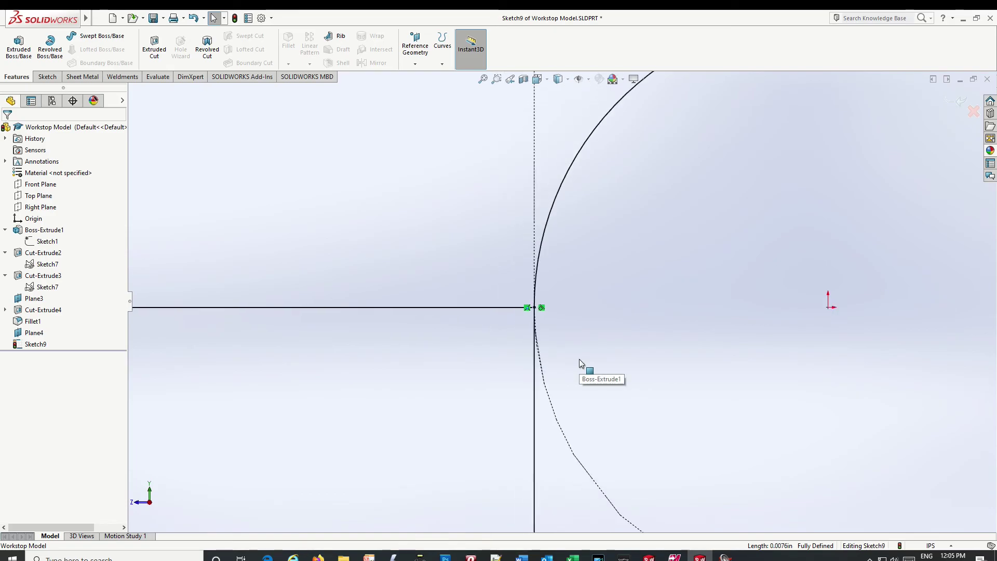
{"action": "scroll", "coordinate": [580, 360], "scroll_direction": "up", "scroll_amount": 5}
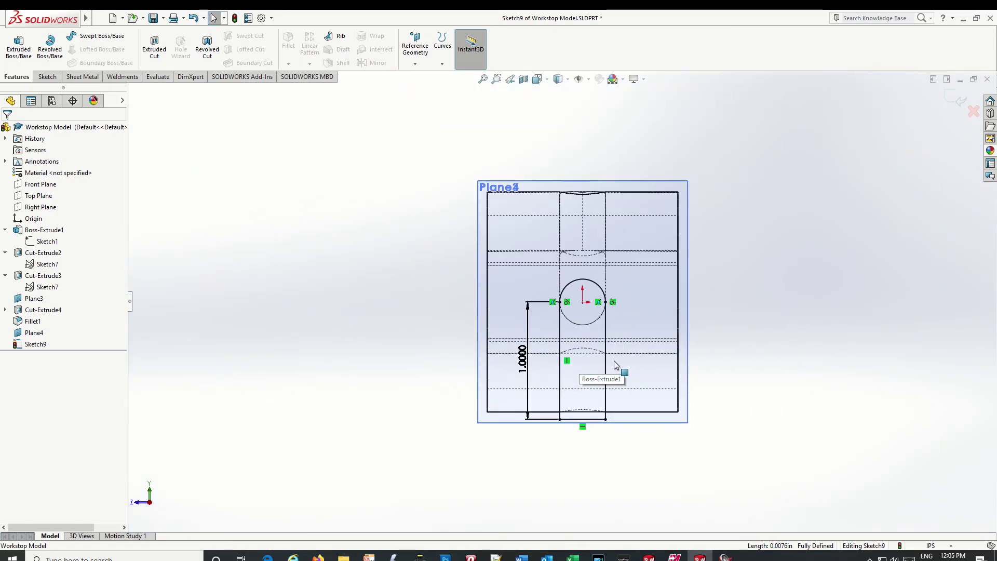
{"action": "scroll", "coordinate": [657, 353], "scroll_direction": "down", "scroll_amount": 4}
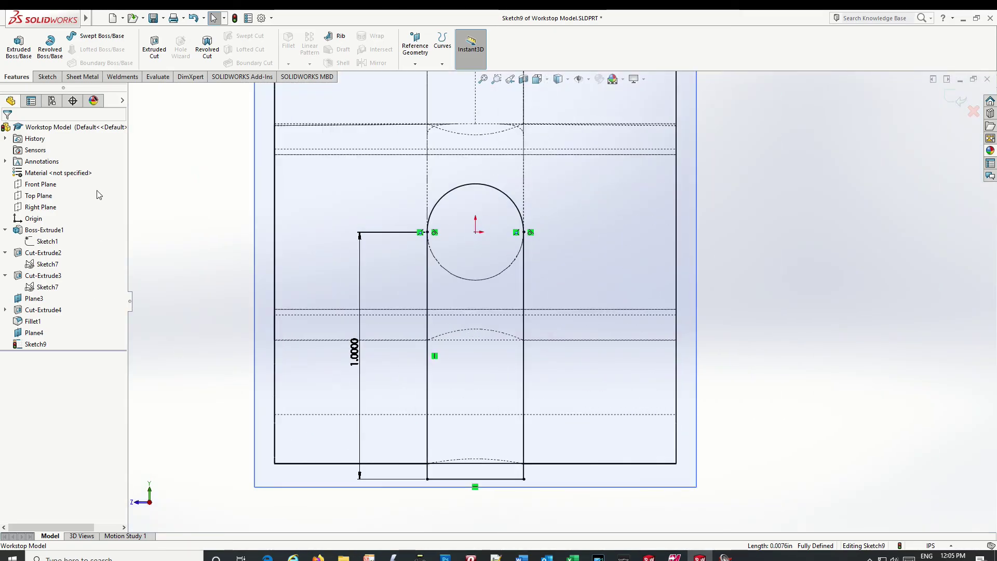
{"action": "left_click", "coordinate": [155, 48]}
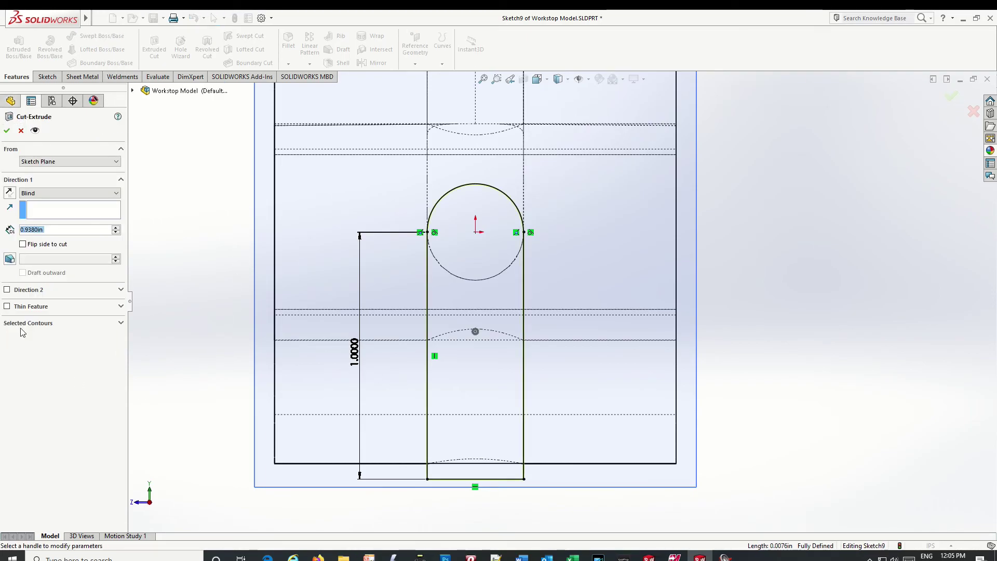
{"action": "left_click", "coordinate": [28, 323]}
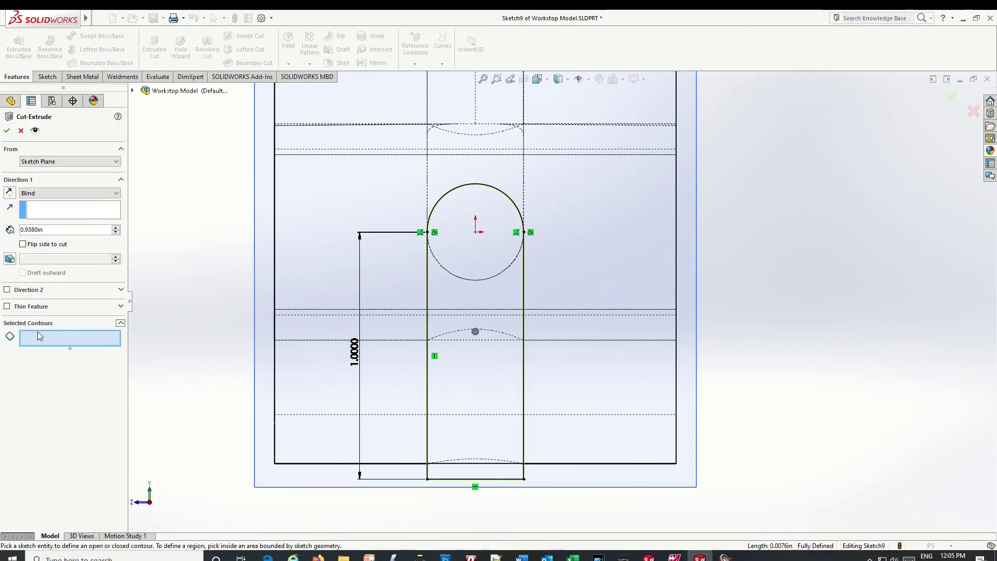
{"action": "left_click", "coordinate": [469, 357]}
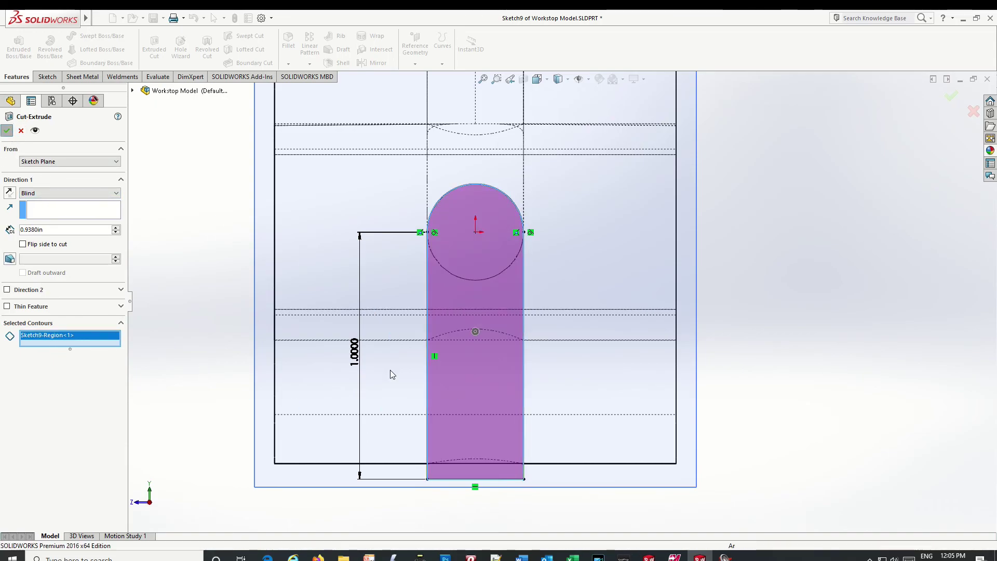
{"action": "key", "text": "Return"}
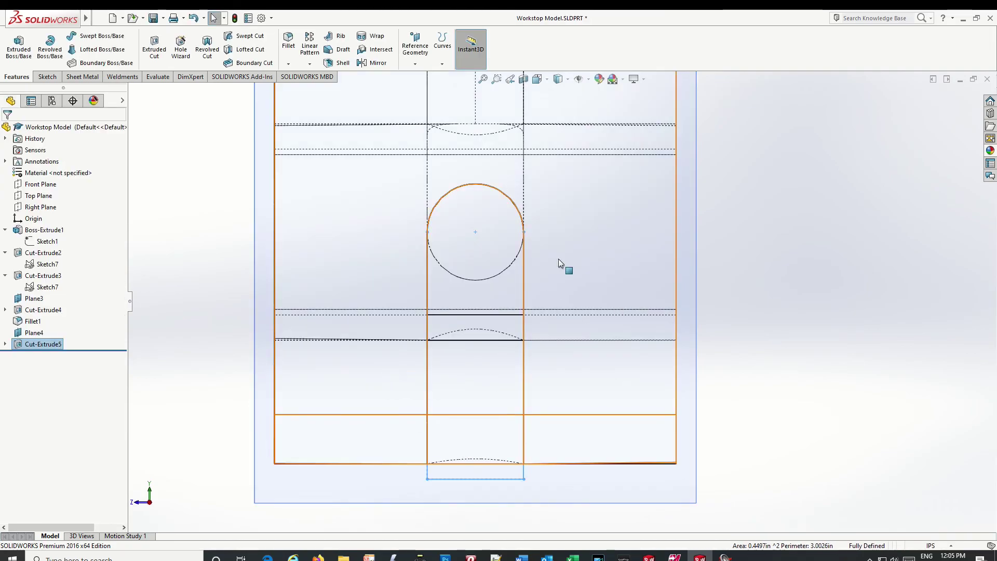
{"action": "left_click", "coordinate": [567, 81]}
{"action": "left_click", "coordinate": [560, 108]}
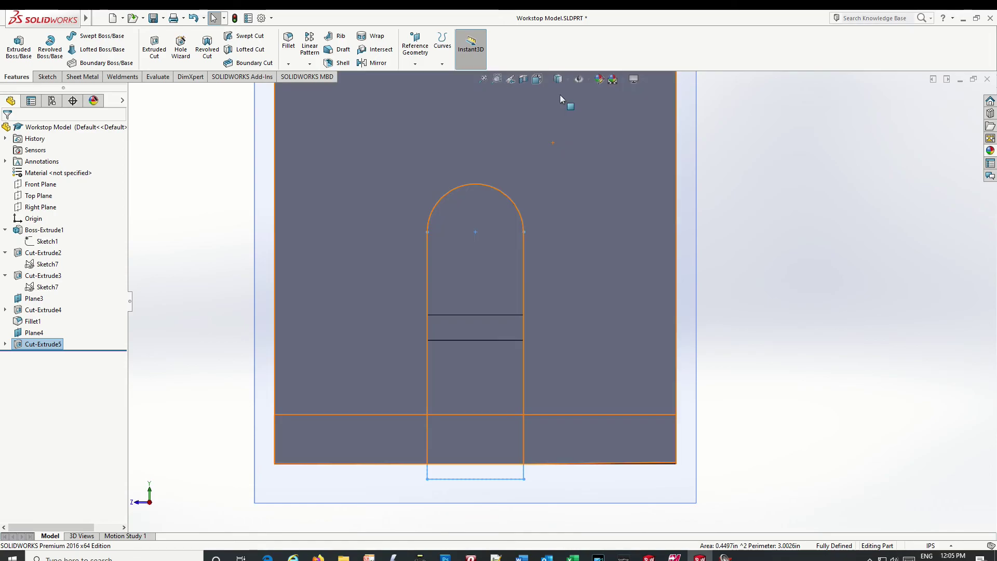
Step: Fillet the two square corner edges at the new slot's lower end with a 0.195 in radius
{"action": "middle_click_drag", "start_coordinate": [587, 344], "coordinate": [538, 356]}
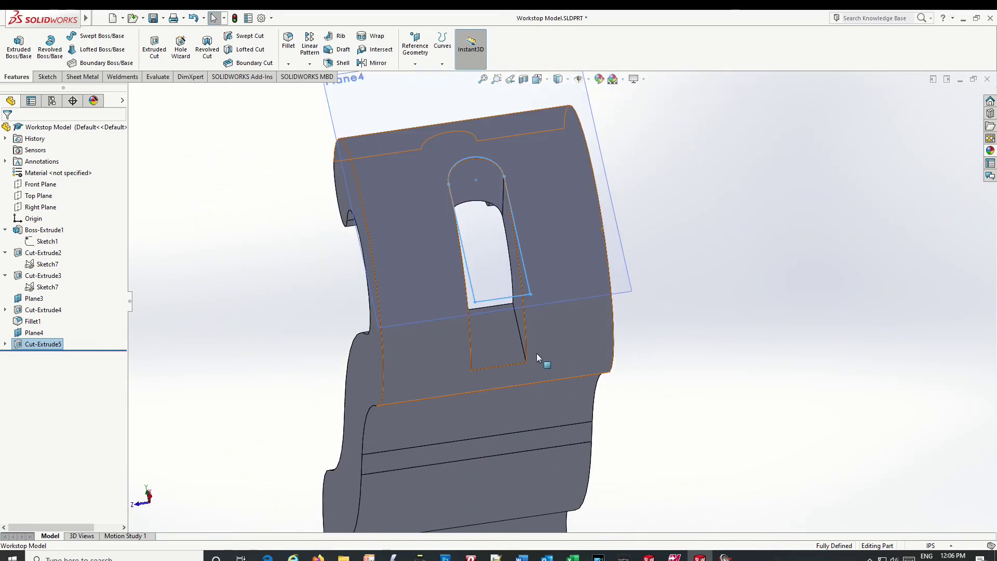
{"action": "scroll", "coordinate": [537, 354], "scroll_direction": "down", "scroll_amount": 2}
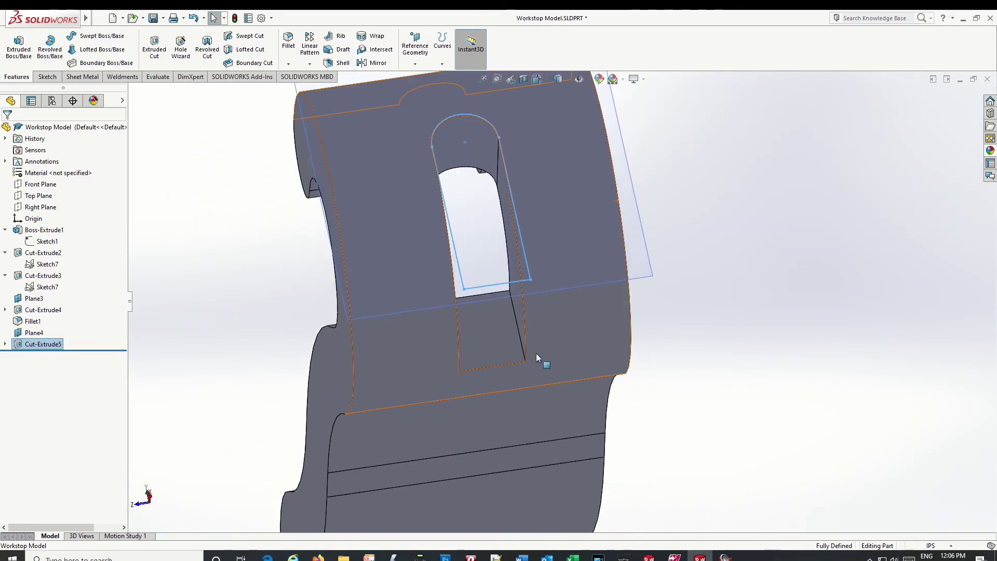
{"action": "left_click", "coordinate": [286, 64]}
{"action": "left_click", "coordinate": [301, 74]}
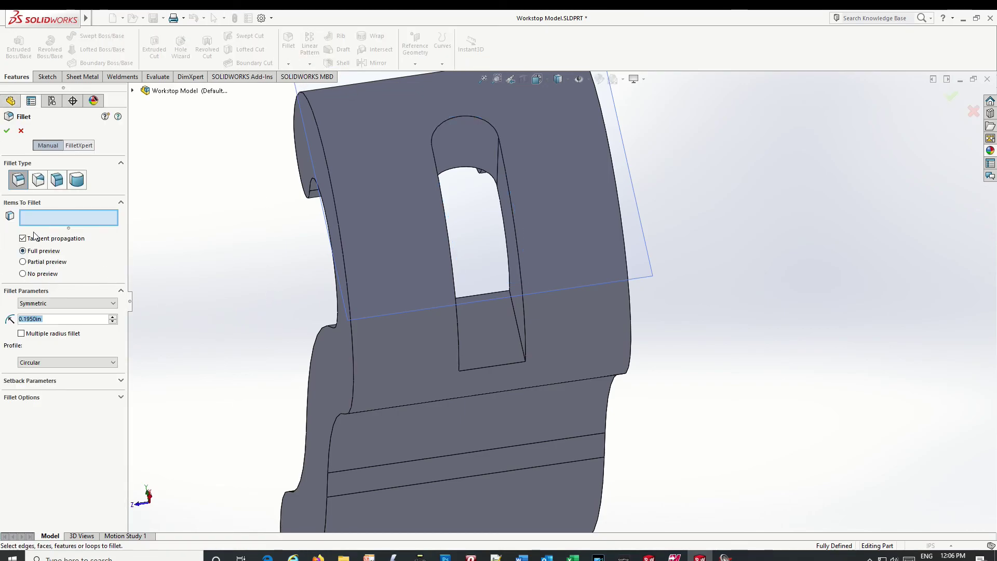
{"action": "left_click", "coordinate": [519, 330]}
{"action": "middle_click_drag", "start_coordinate": [471, 352], "coordinate": [444, 350]}
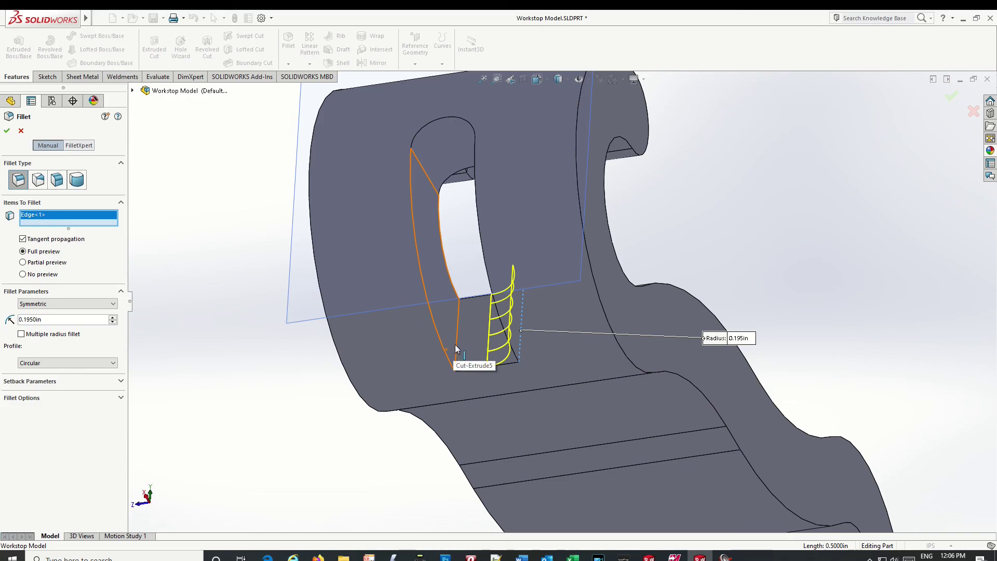
{"action": "left_click", "coordinate": [456, 349]}
{"action": "left_click", "coordinate": [8, 131]}
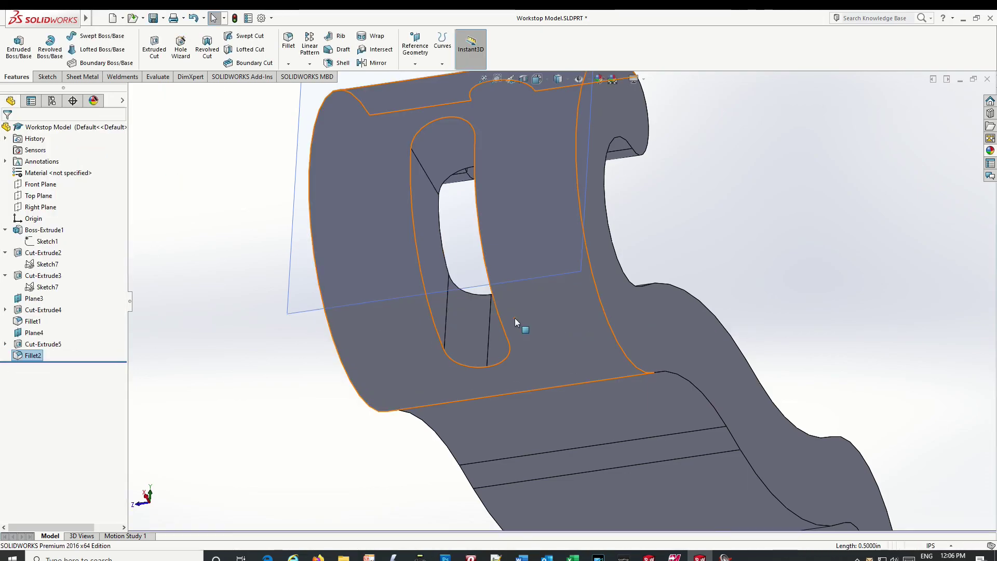
{"action": "middle_click_drag", "start_coordinate": [516, 318], "coordinate": [710, 296]}
{"action": "scroll", "coordinate": [712, 299], "scroll_direction": "down", "scroll_amount": 3}
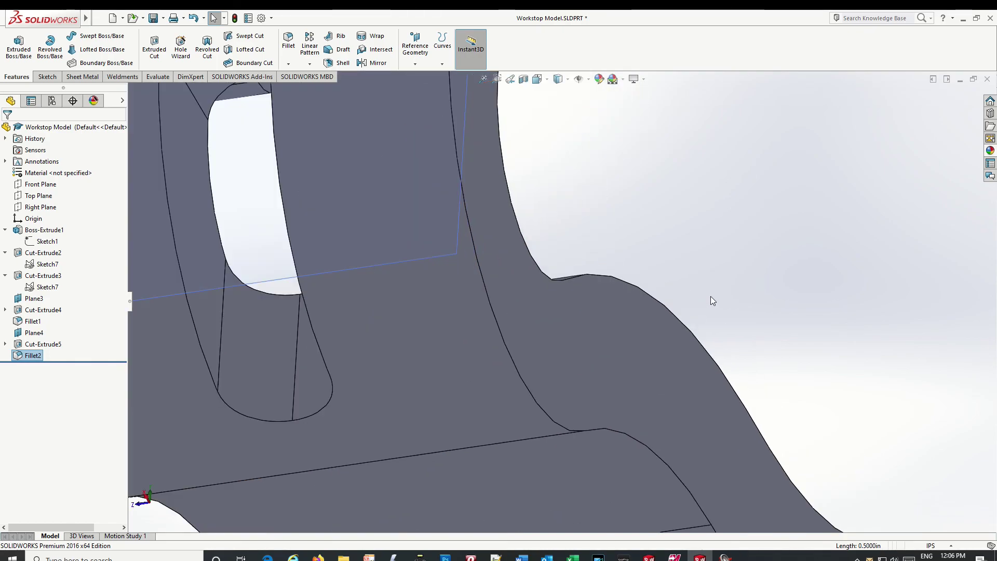
{"action": "scroll", "coordinate": [711, 301], "scroll_direction": "up", "scroll_amount": 5}
{"action": "middle_click_drag", "start_coordinate": [827, 279], "coordinate": [713, 499]}
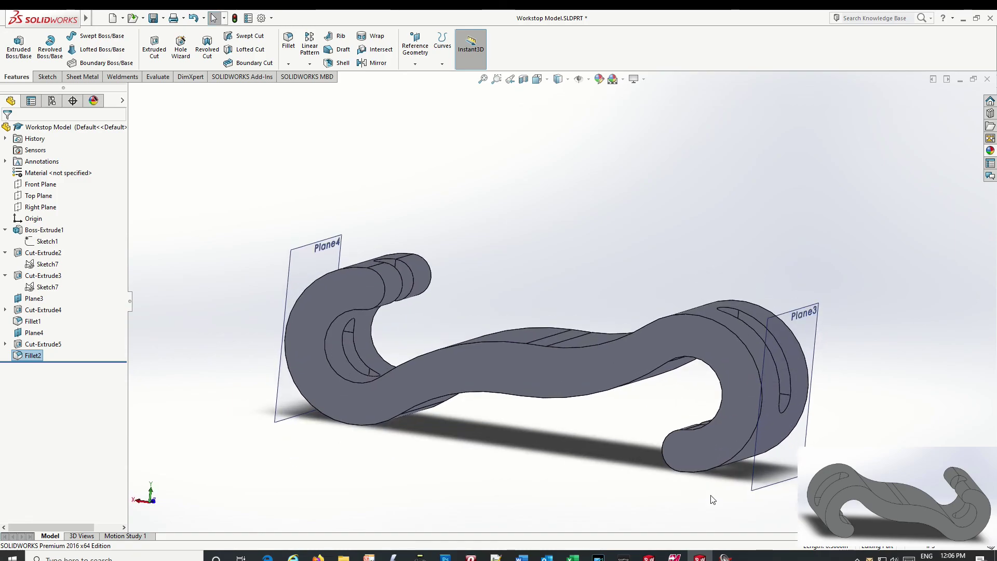